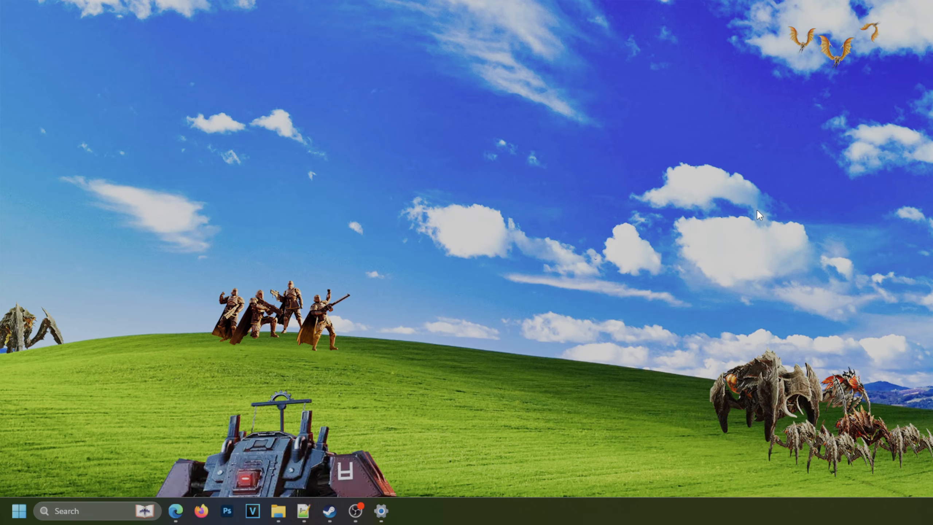
Bring up the HD2ModManager page on Nexus Mods in Edge and look over its overview and description.
mouse_move(176, 510)
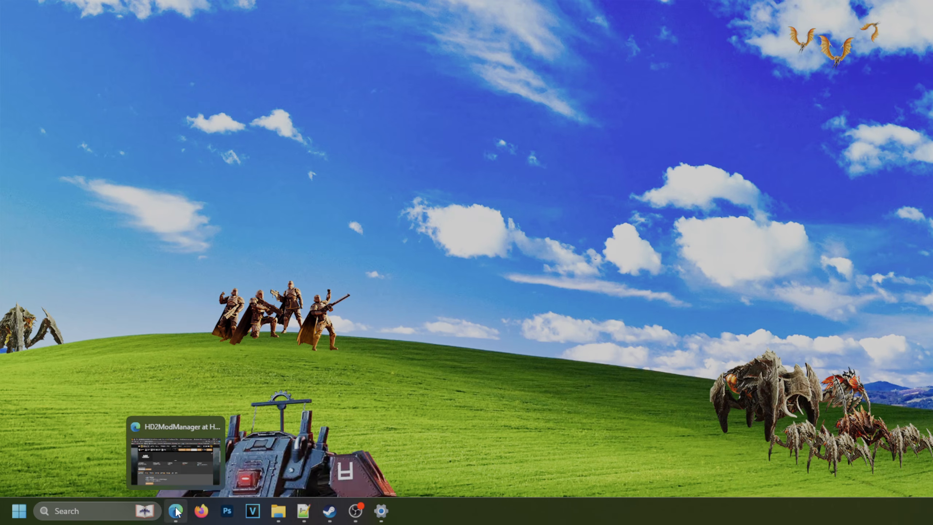
left_click(186, 452)
scroll(658, 404, "up", 4)
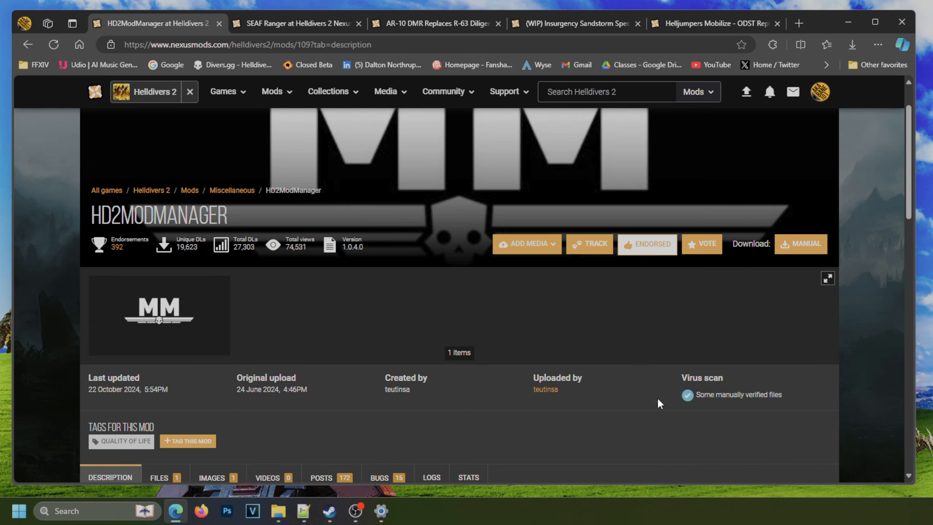
left_click_drag(95, 273, 244, 285)
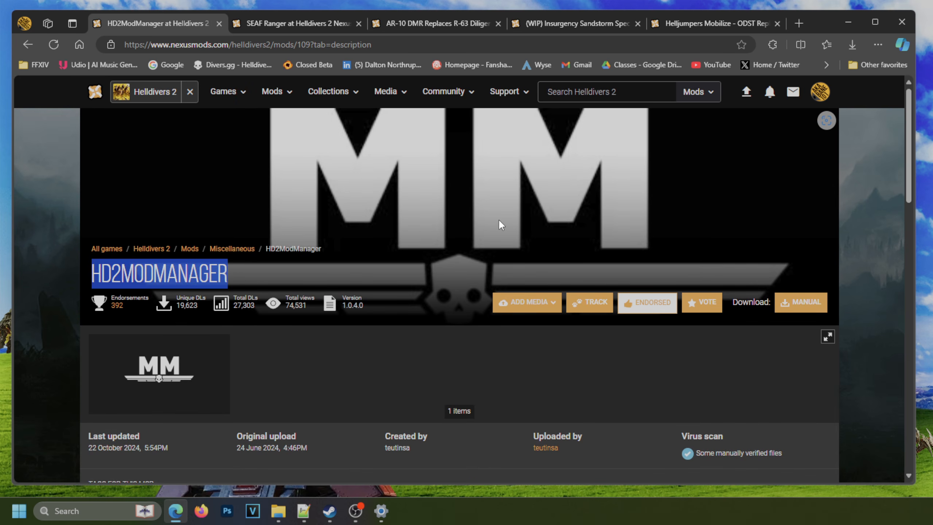
scroll(499, 219, "down", 4)
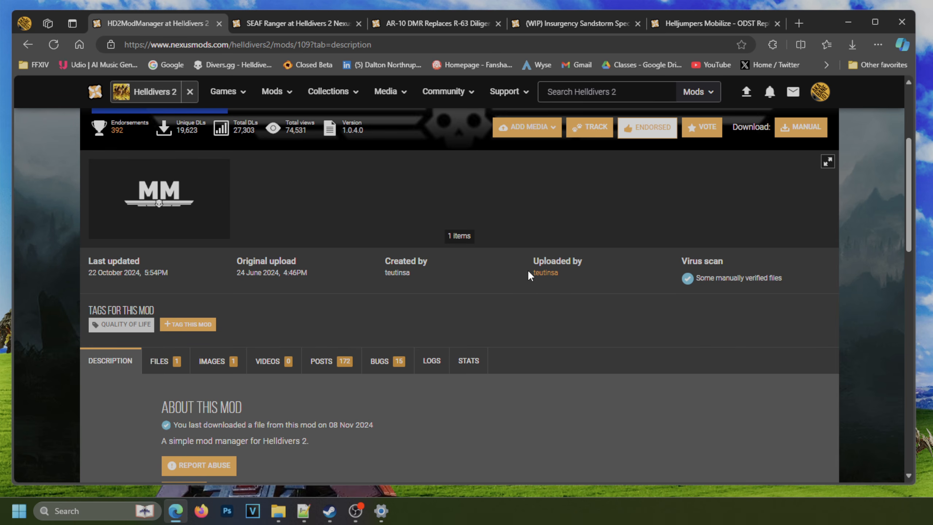
scroll(527, 270, "up", 4)
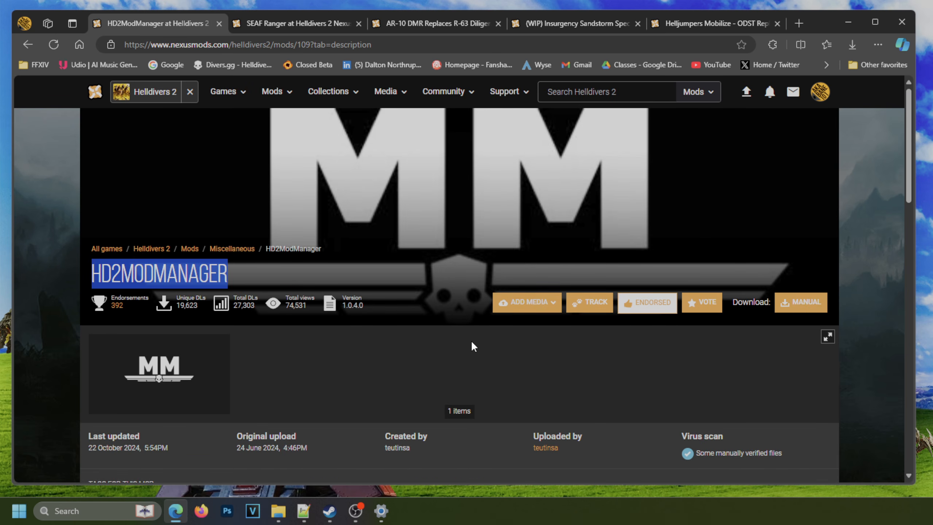
left_click(655, 310)
scroll(410, 337, "down", 5)
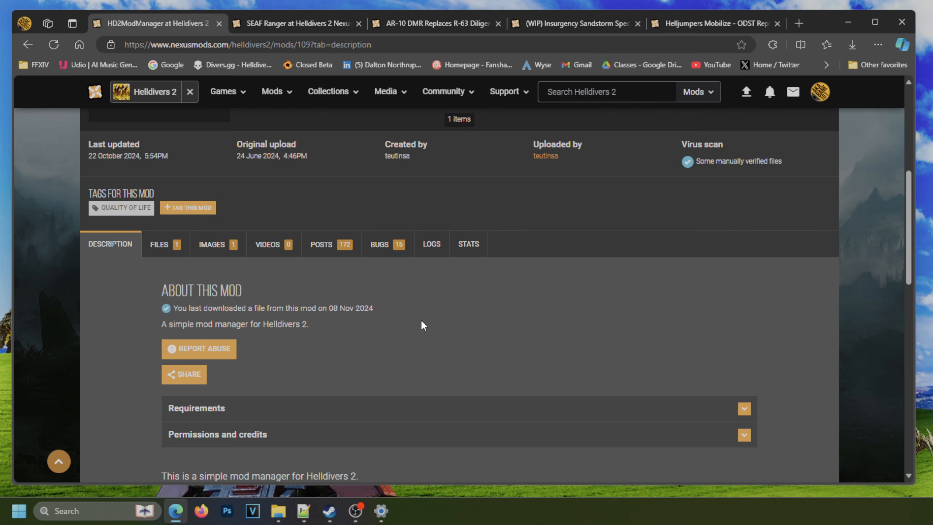
Read through the pinned comments among the HD2ModManager posts.
left_click(323, 252)
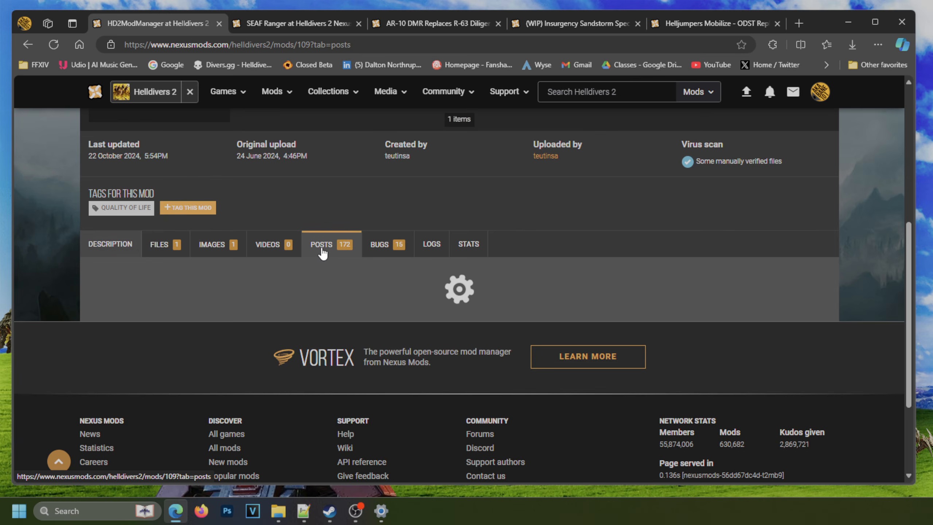
scroll(333, 287, "down", 3)
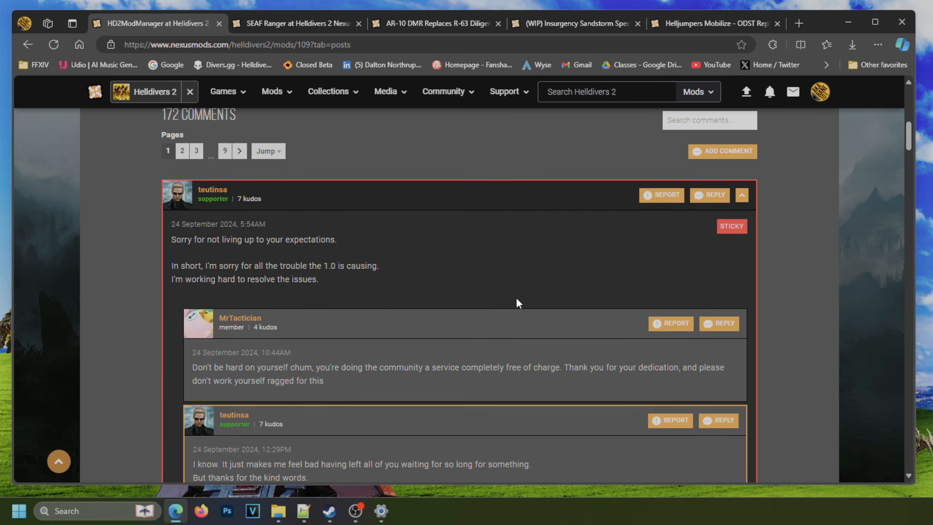
scroll(517, 295, "down", 10)
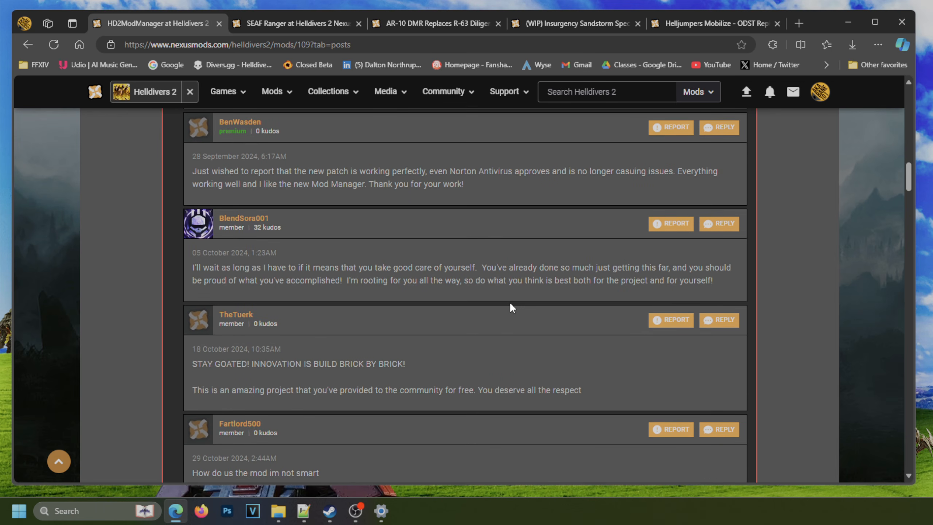
scroll(506, 305, "down", 3)
scroll(514, 290, "down", 3)
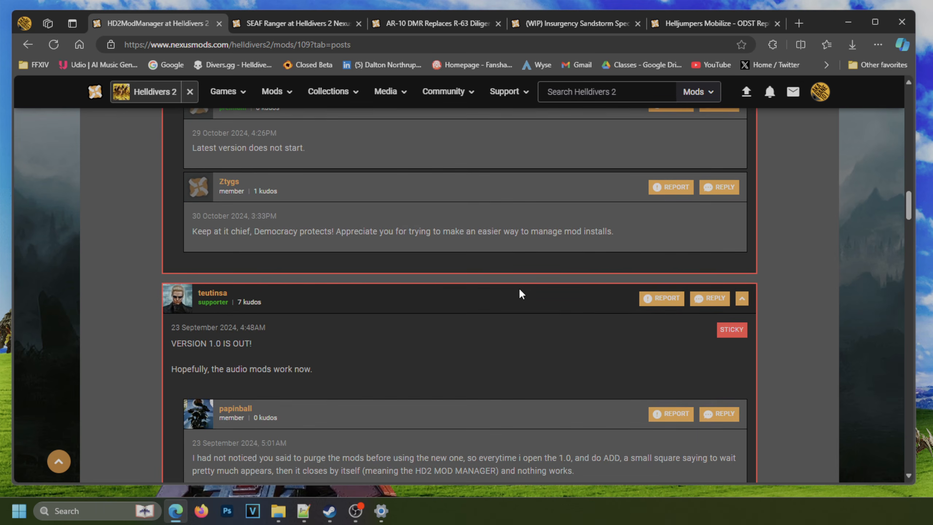
scroll(477, 347, "up", 5)
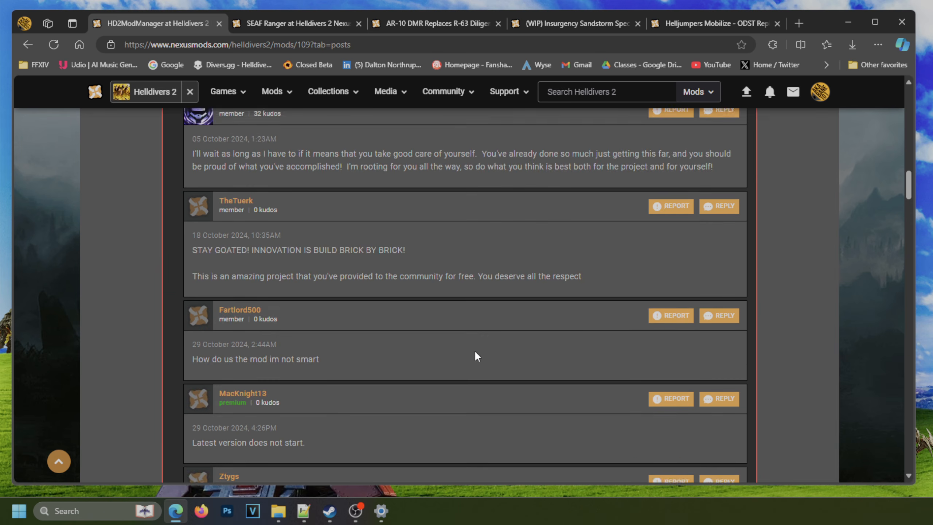
scroll(463, 372, "up", 15)
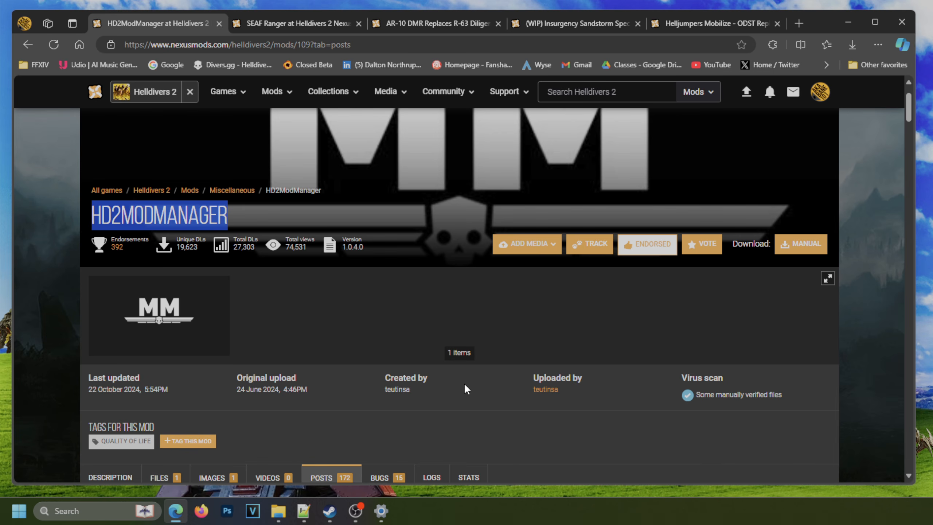
scroll(456, 393, "up", 2)
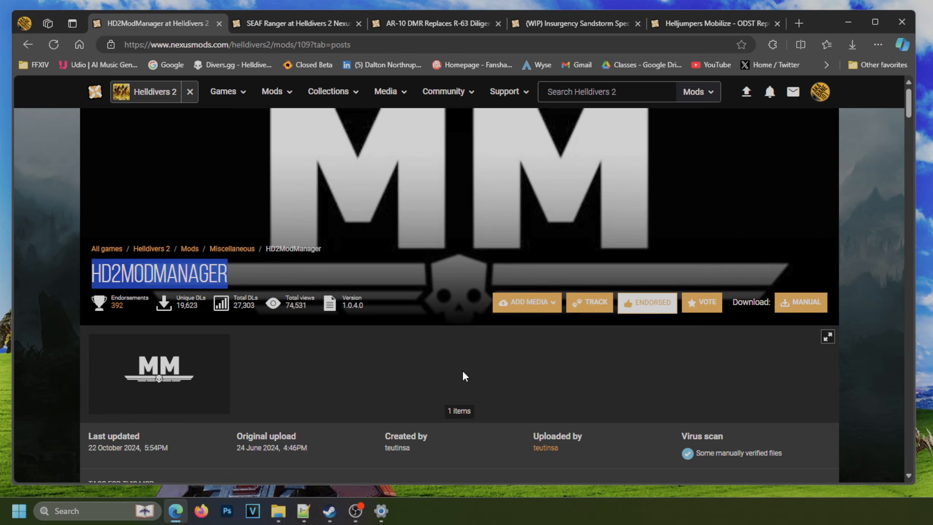
Download HD2ModManager 1.0.3.0 manually from the mod's old files.
scroll(463, 372, "down", 5)
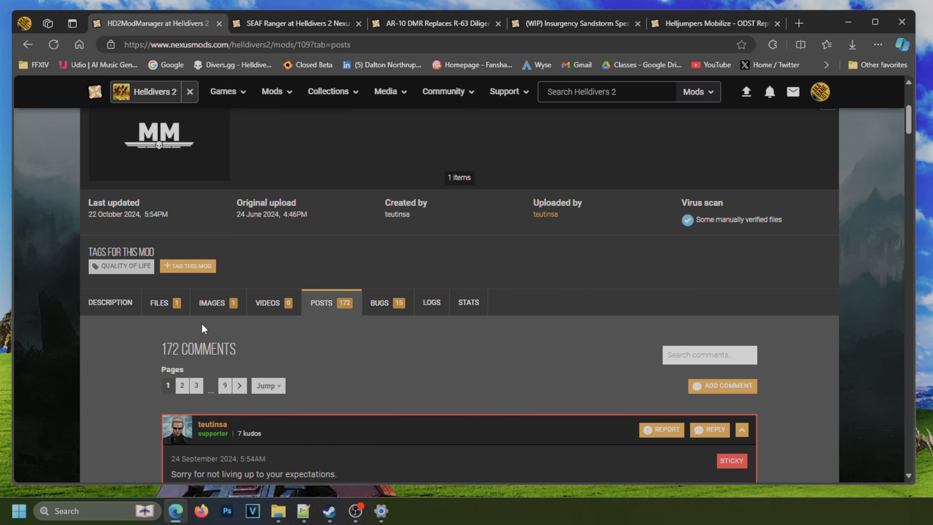
left_click(161, 303)
scroll(367, 294, "down", 4)
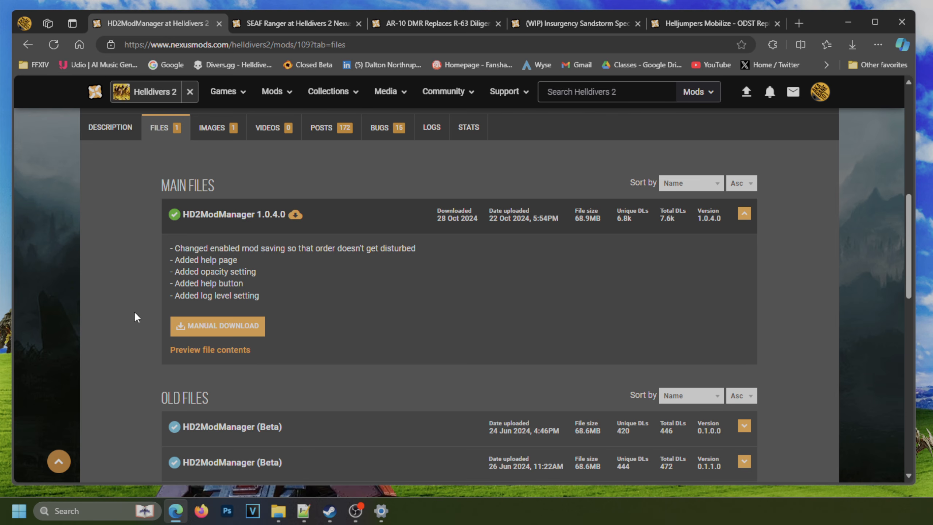
scroll(139, 324, "down", 10)
scroll(145, 331, "down", 3)
scroll(152, 317, "up", 3)
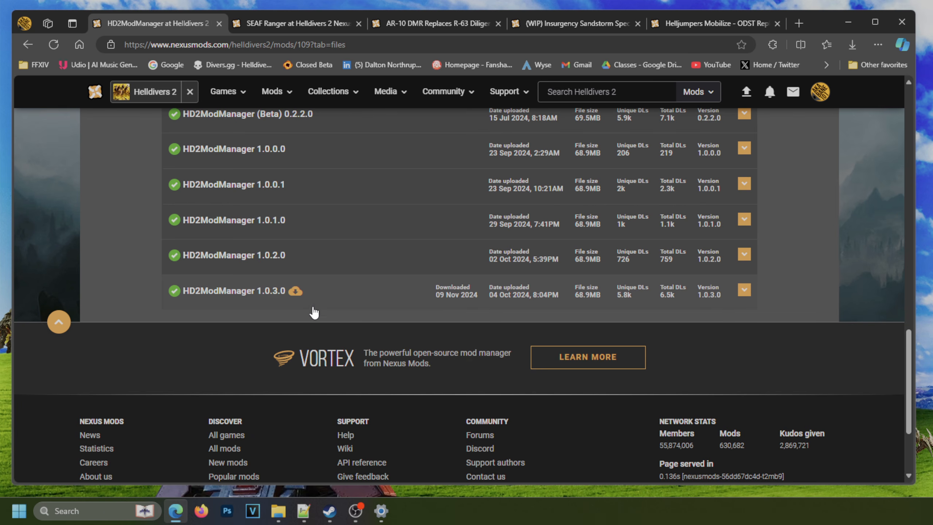
left_click(745, 291)
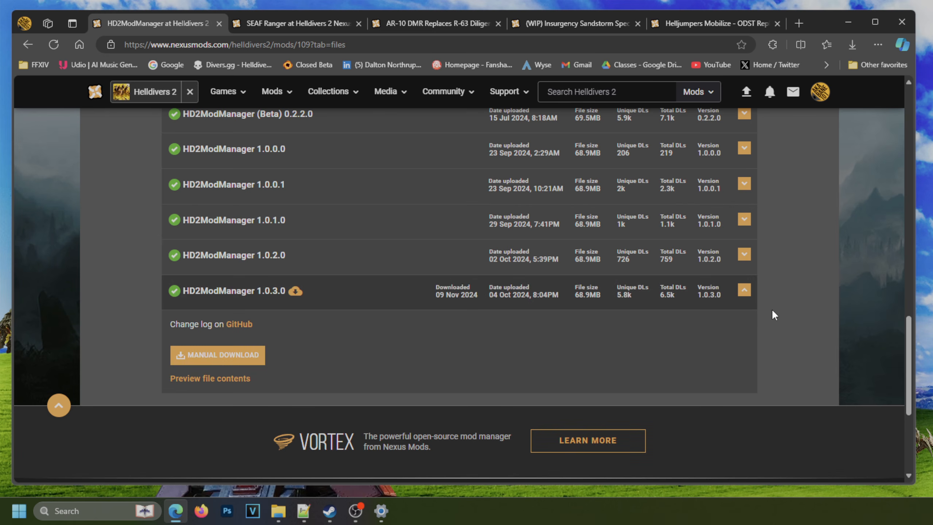
left_click(218, 354)
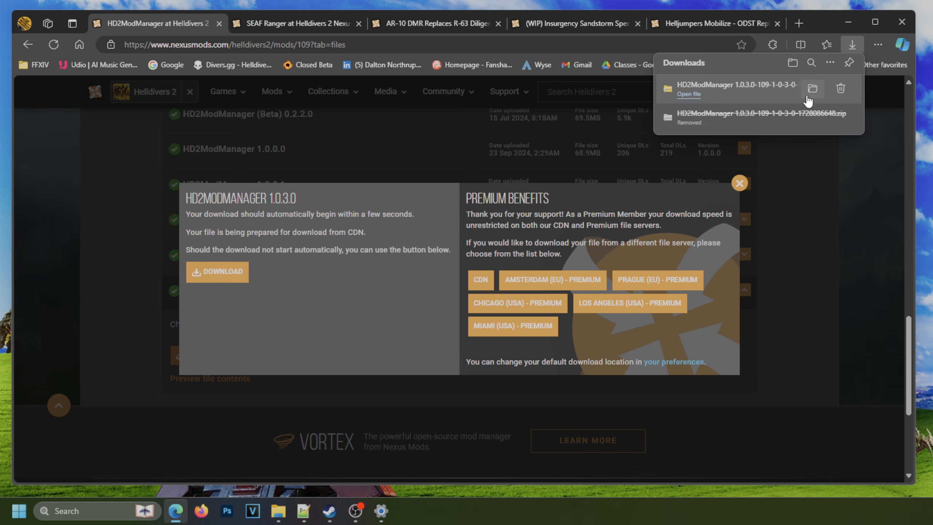
Move the downloaded HD2ModManager 1.0.3.0 zip from the Downloads folder into the tempMods folder on the NVME Games (G:) drive.
left_click(812, 94)
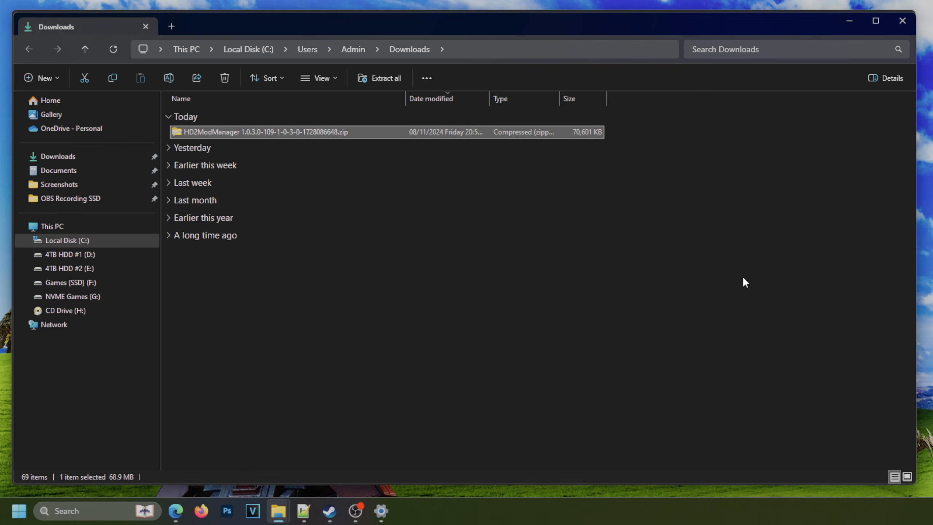
key("ctrl+x")
right_click(309, 135)
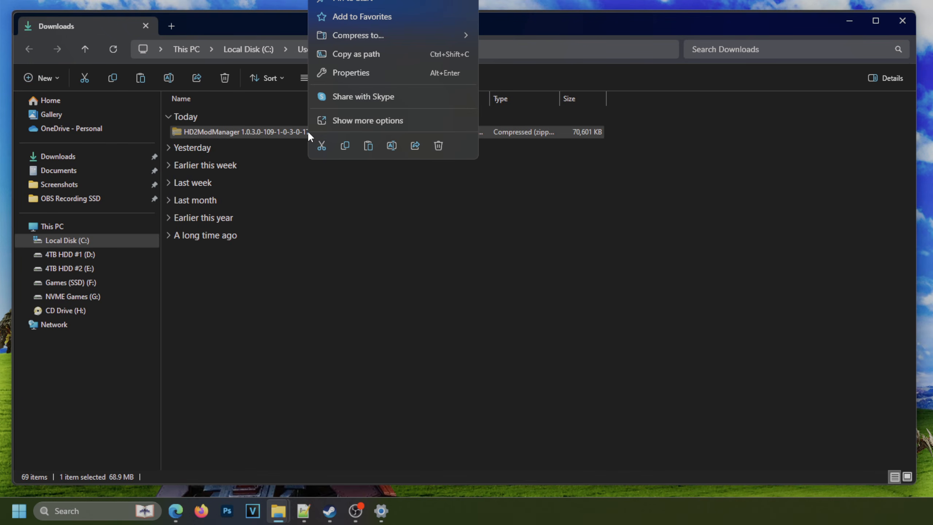
left_click(351, 119)
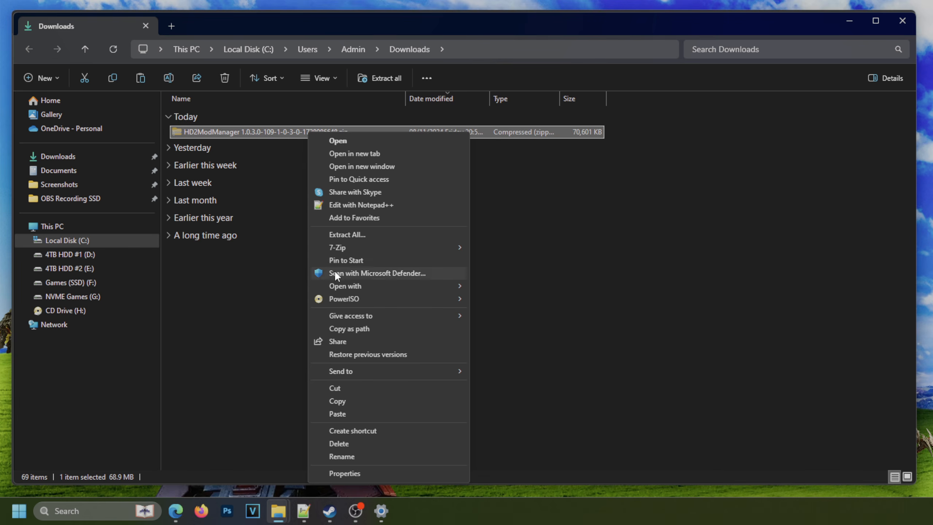
left_click(342, 388)
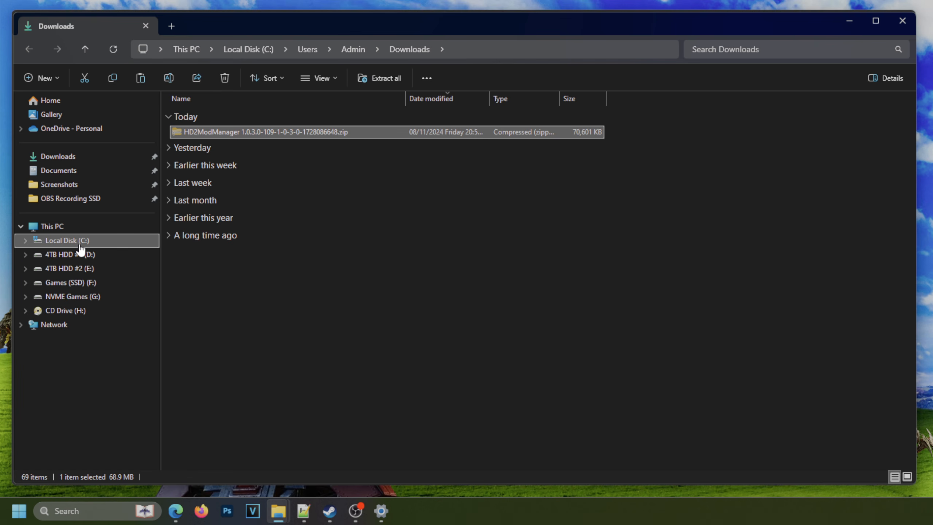
left_click(82, 299)
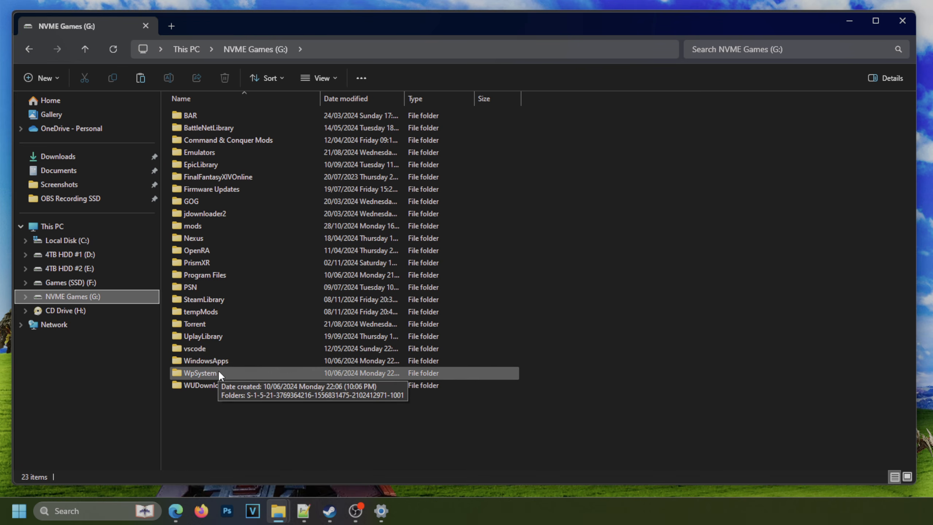
double_click(209, 312)
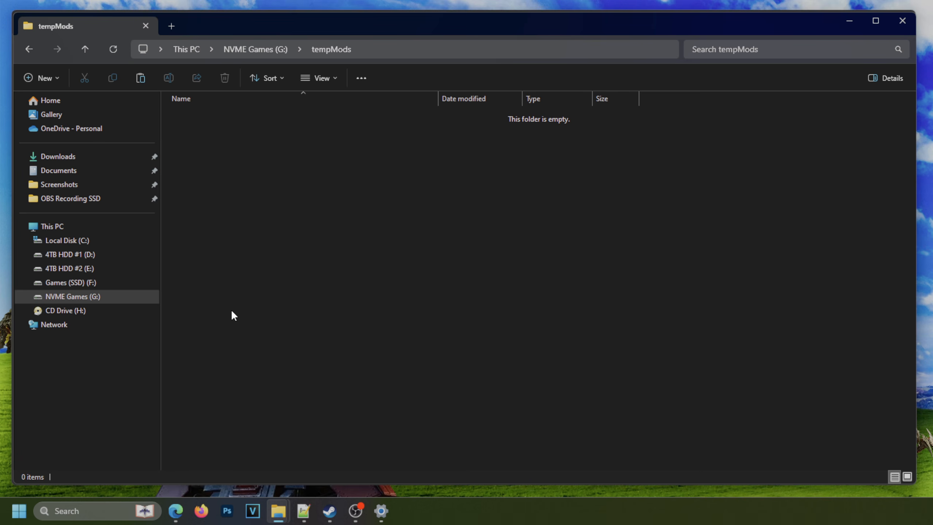
right_click(259, 194)
left_click(269, 202)
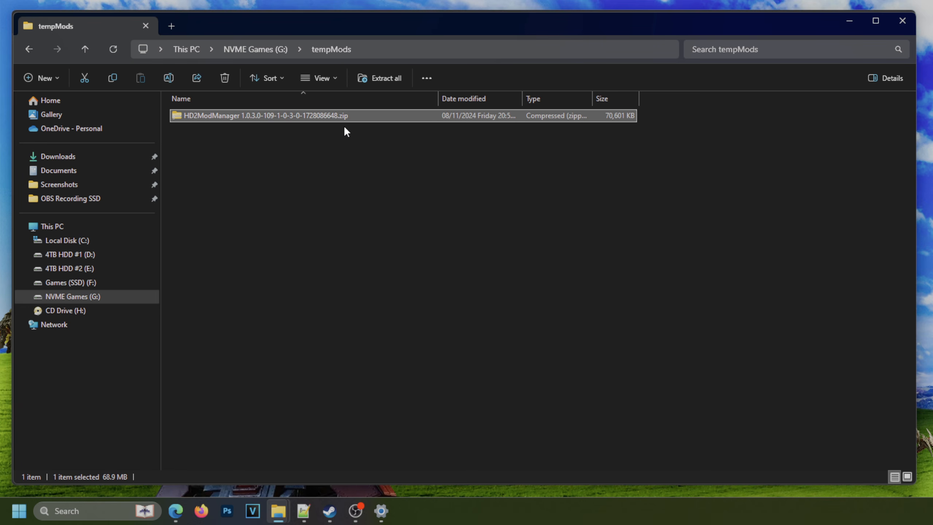
Check File Explorer's display options for file name extensions and hidden items.
left_click(323, 78)
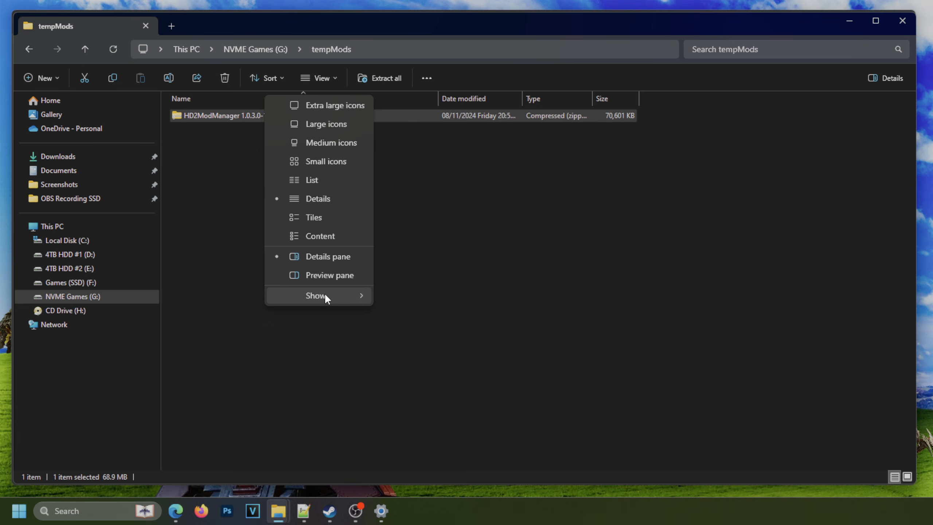
mouse_move(326, 297)
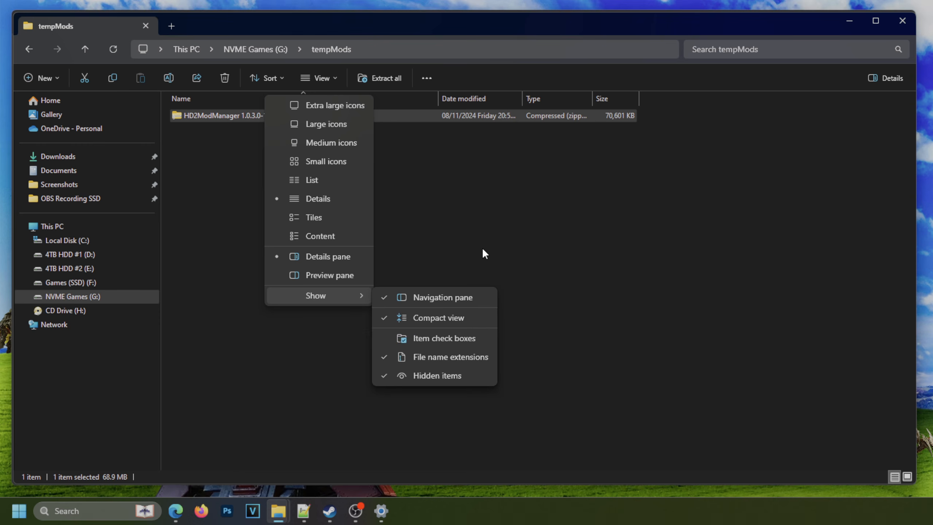
left_click(403, 221)
Extract the HD2ModManager zip directly into G:\tempMods instead of a subfolder named after the archive.
left_click(253, 117)
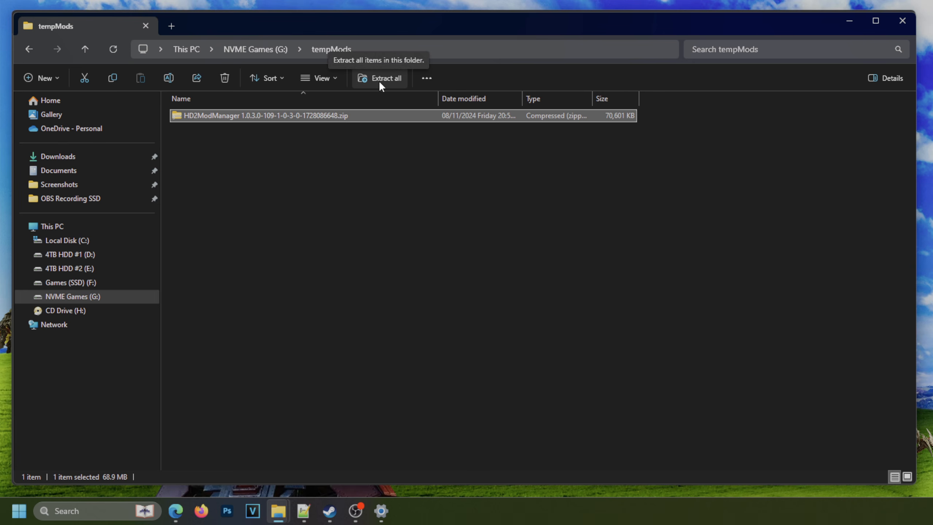
right_click(351, 119)
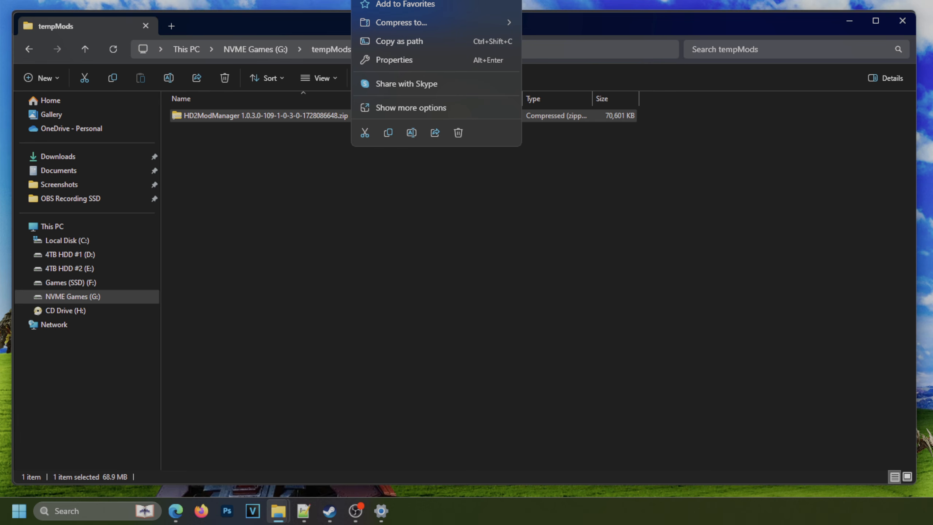
left_click(431, 107)
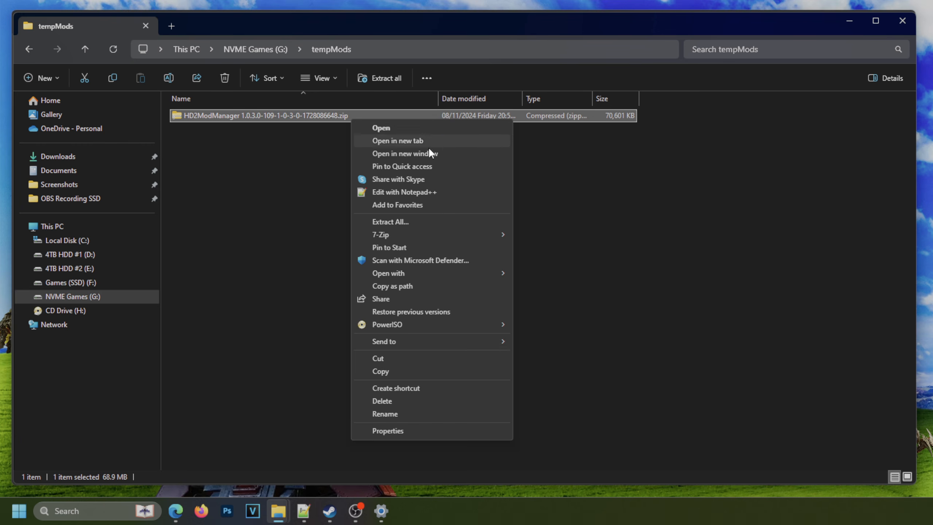
left_click(399, 222)
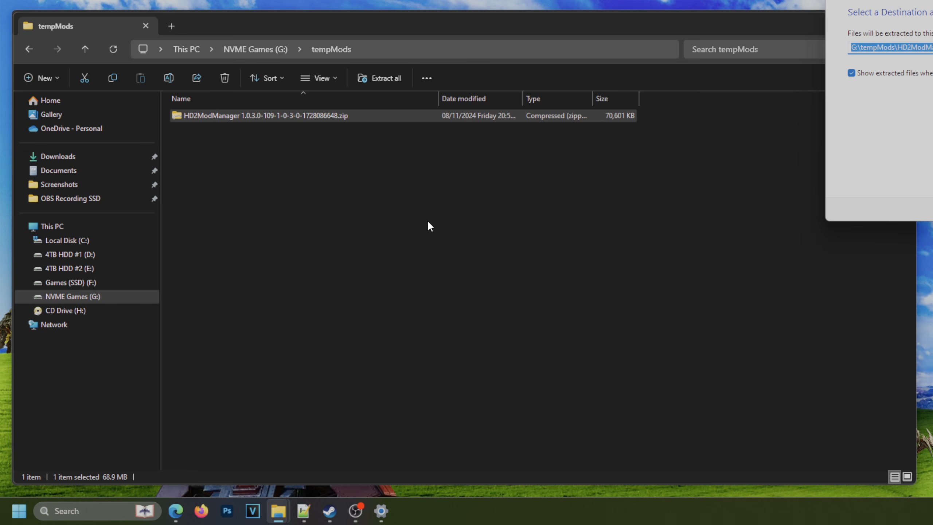
left_click_drag(932, 1, 538, 125)
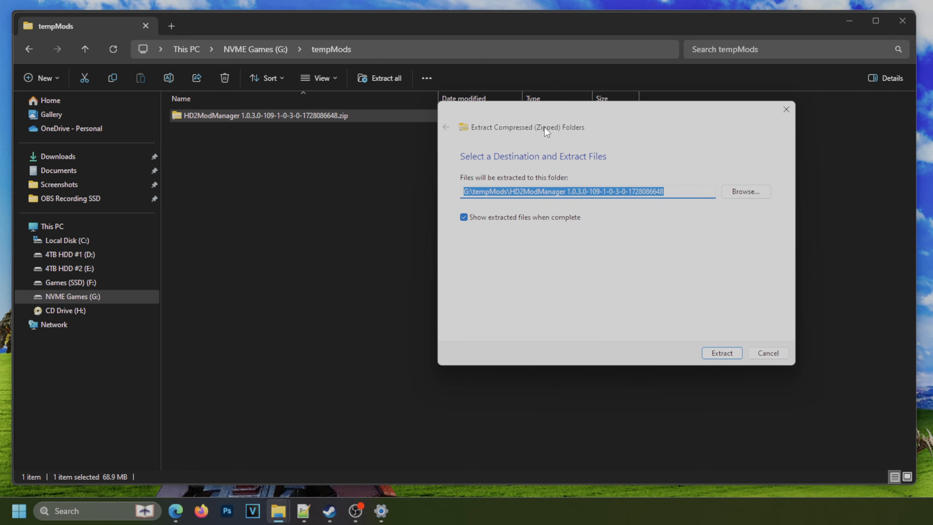
left_click_drag(678, 189, 513, 206)
key("BackSpace")
left_click(651, 234)
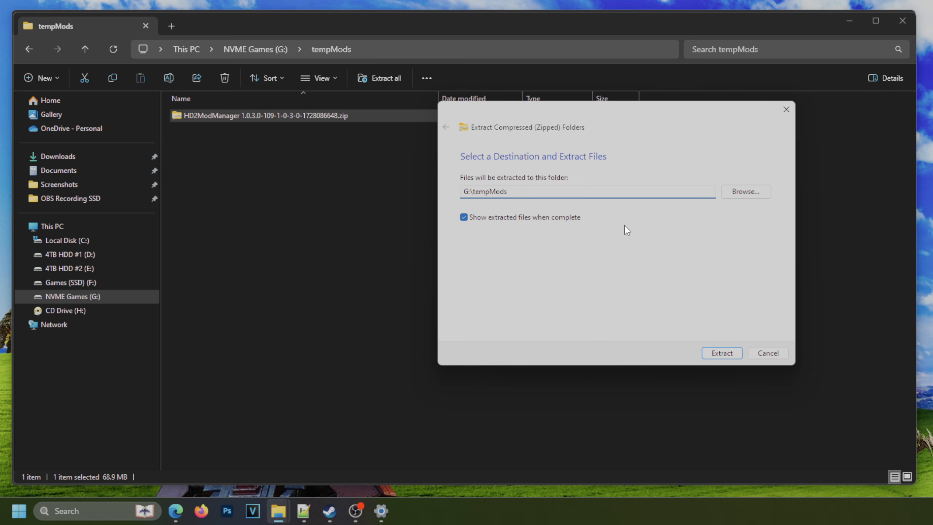
type("\\")
left_click(638, 260)
left_click(720, 353)
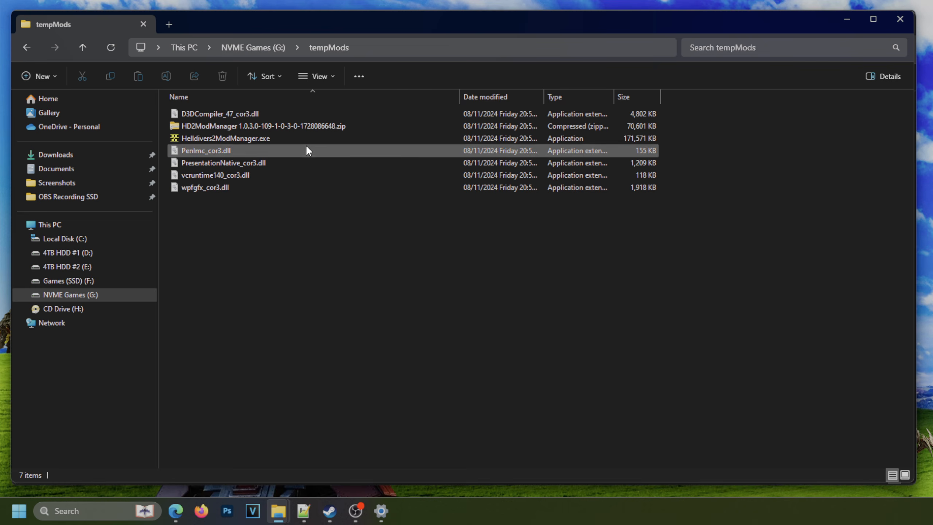
left_click(319, 126)
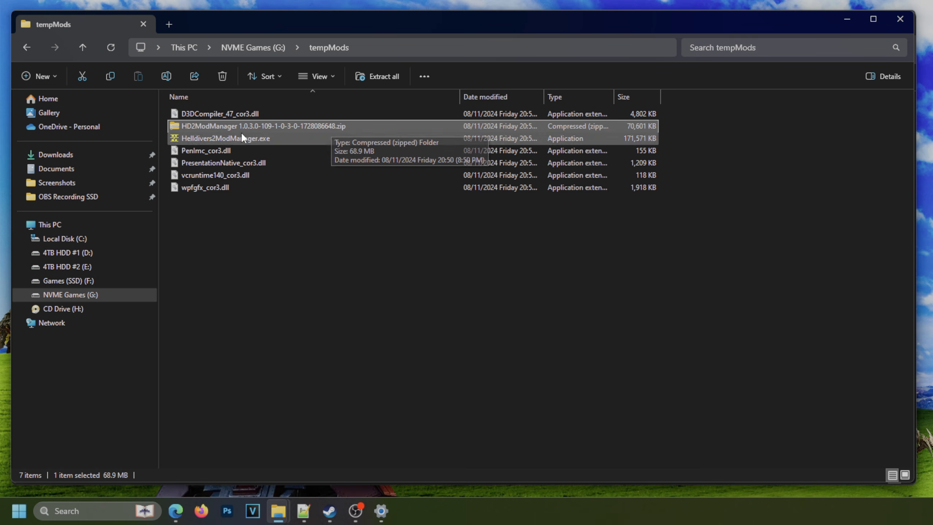
left_click_drag(273, 230, 334, 117)
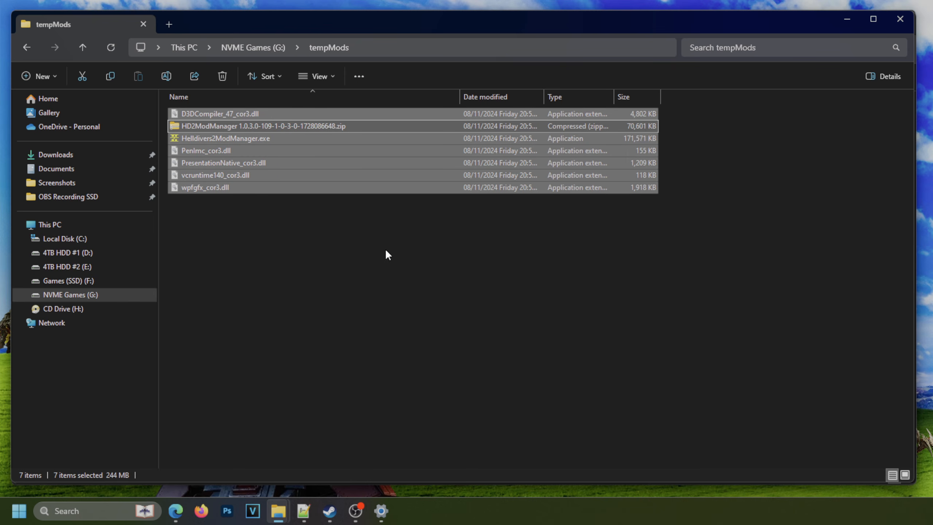
left_click(382, 257)
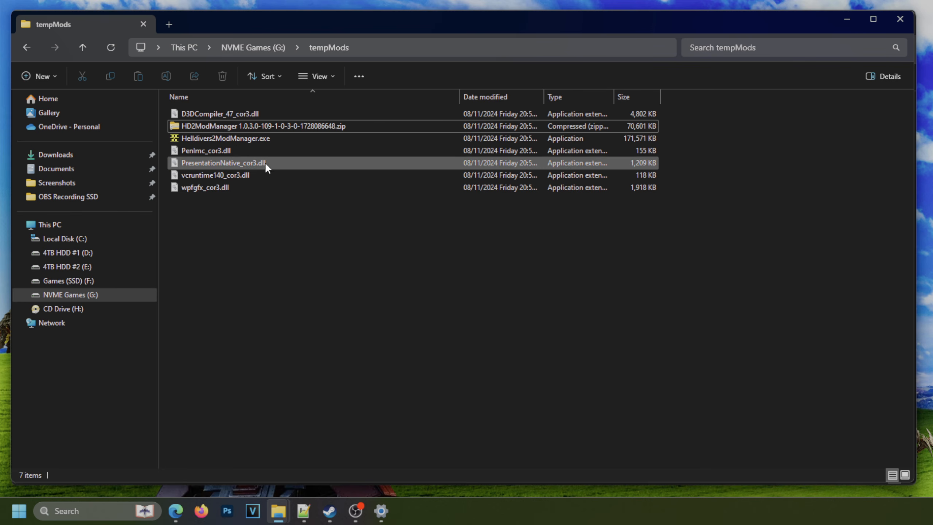
Launch Helldivers2ModManager.exe from tempMods and open the game directory selection in its settings.
left_click(275, 139)
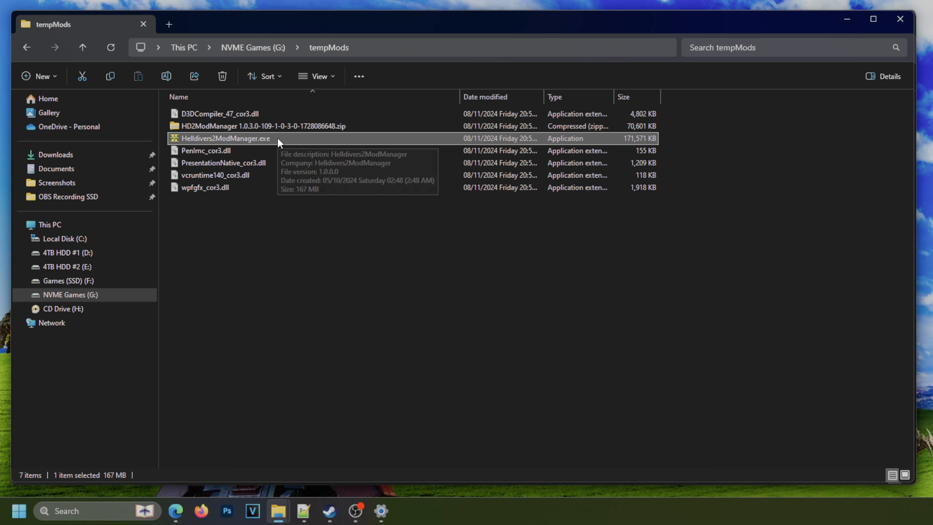
double_click(278, 136)
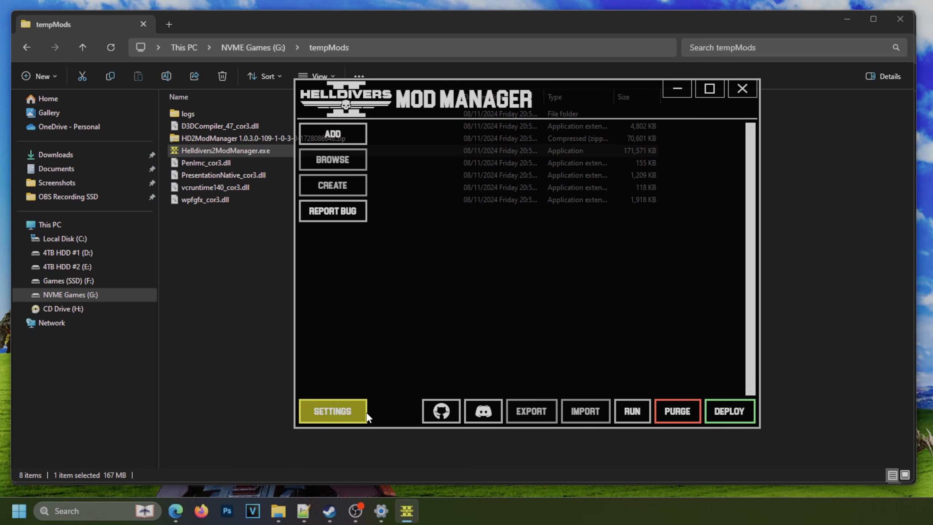
left_click(353, 413)
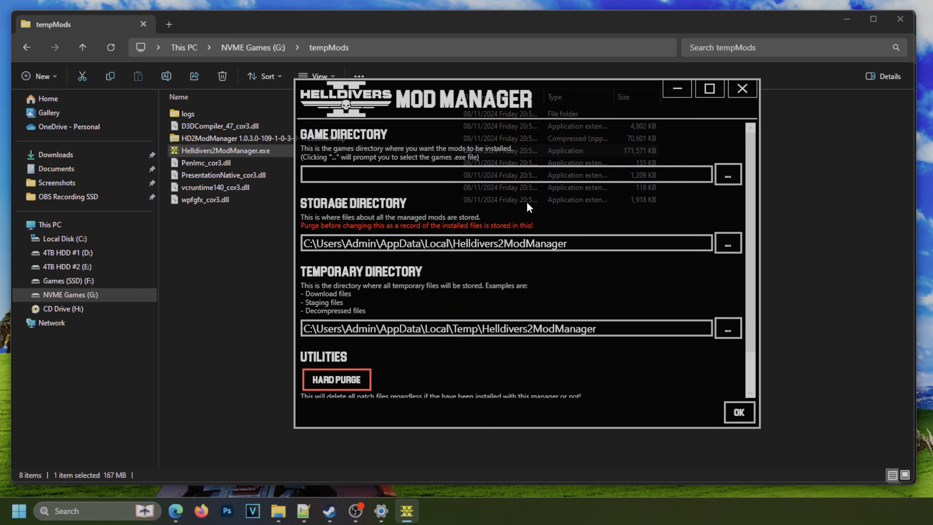
left_click(729, 176)
left_click_drag(669, 86, 518, 43)
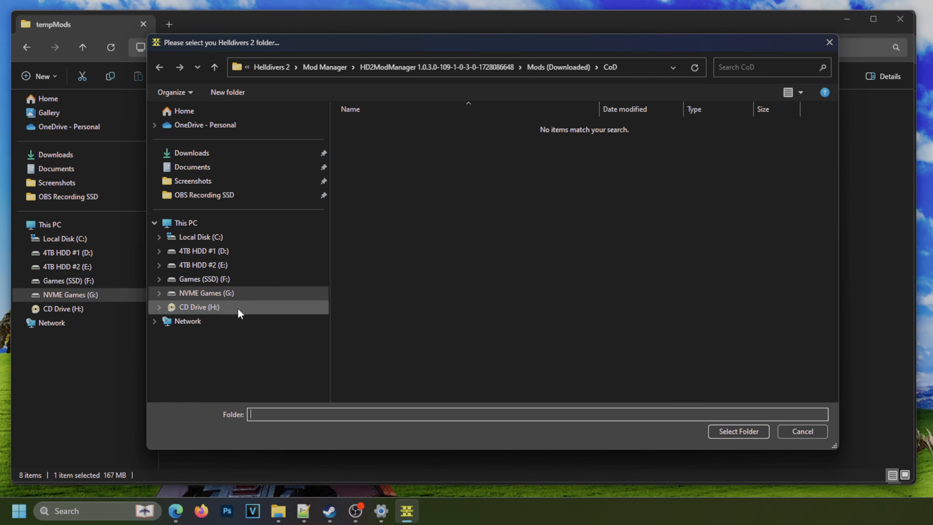
Switch to Steam and browse the installed files of HELLDIVERS 2 to check the game's installation folder.
mouse_move(329, 511)
left_click(299, 463)
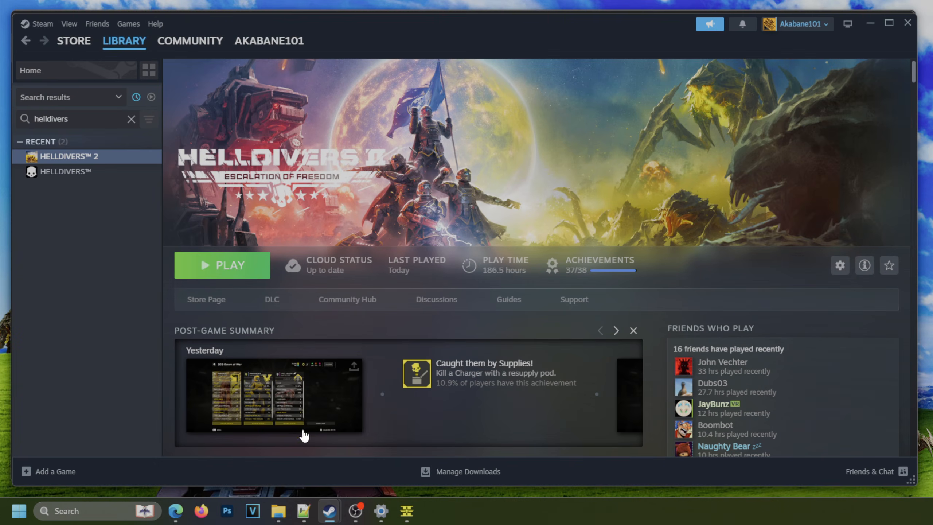
right_click(96, 157)
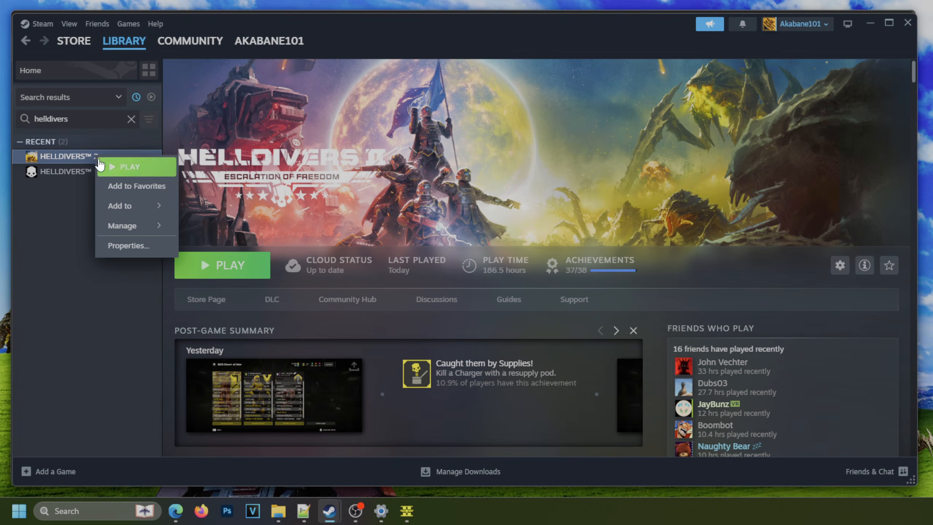
left_click(128, 251)
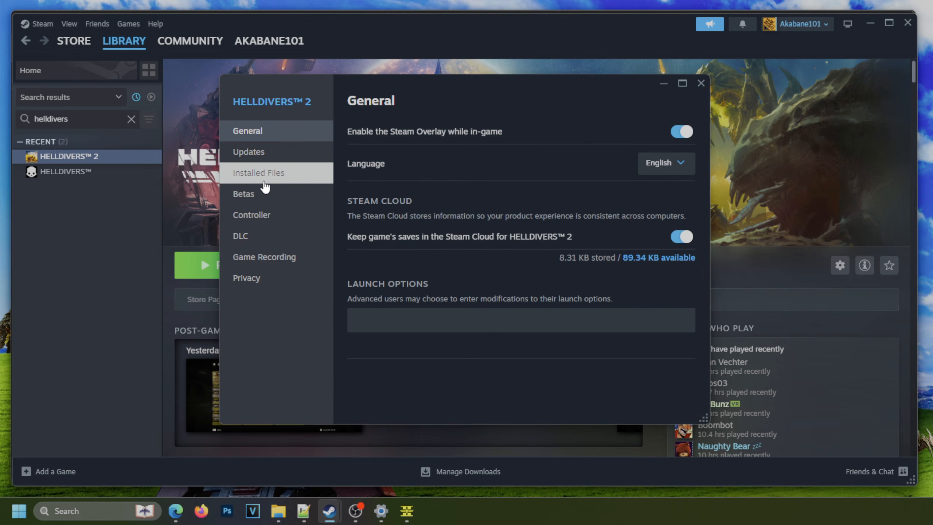
left_click(263, 178)
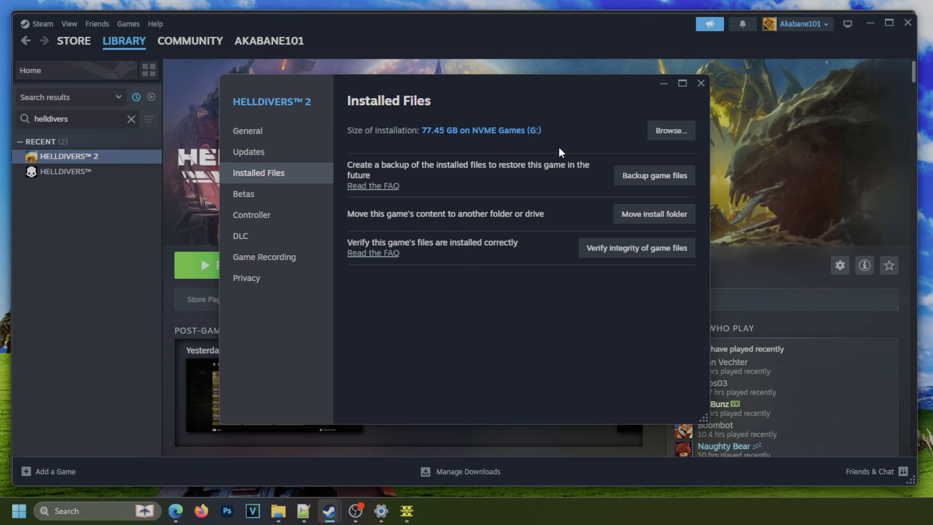
left_click(670, 132)
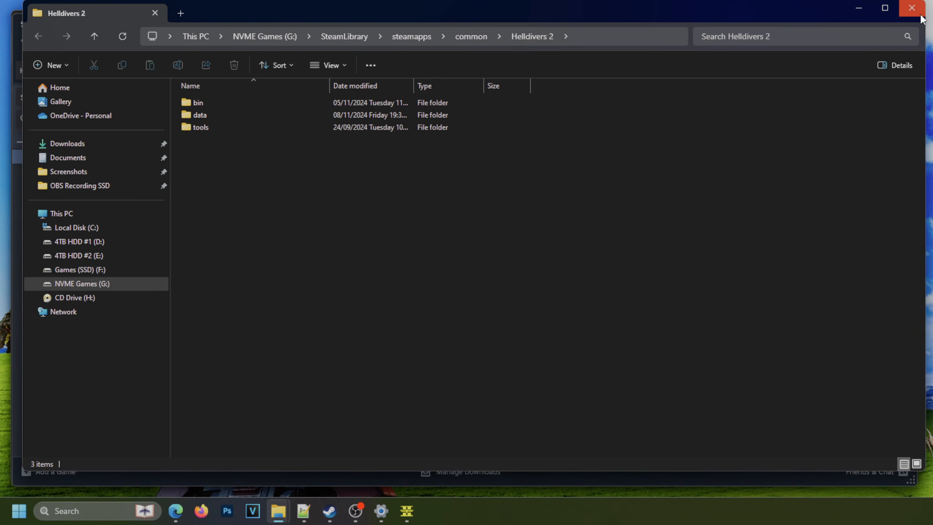
left_click(913, 8)
left_click(701, 83)
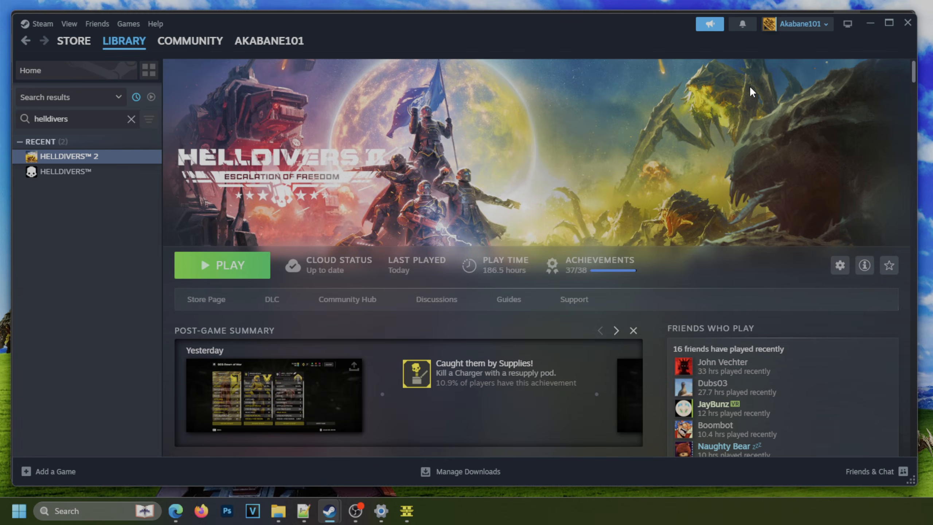
left_click(868, 25)
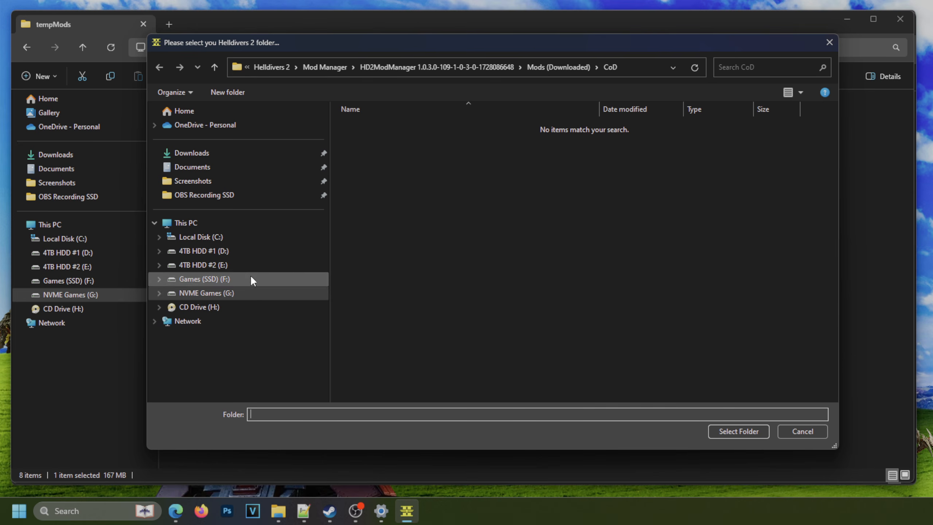
Set the mod manager's game directory to G:\SteamLibrary\steamapps\common\Helldivers 2.
left_click(247, 294)
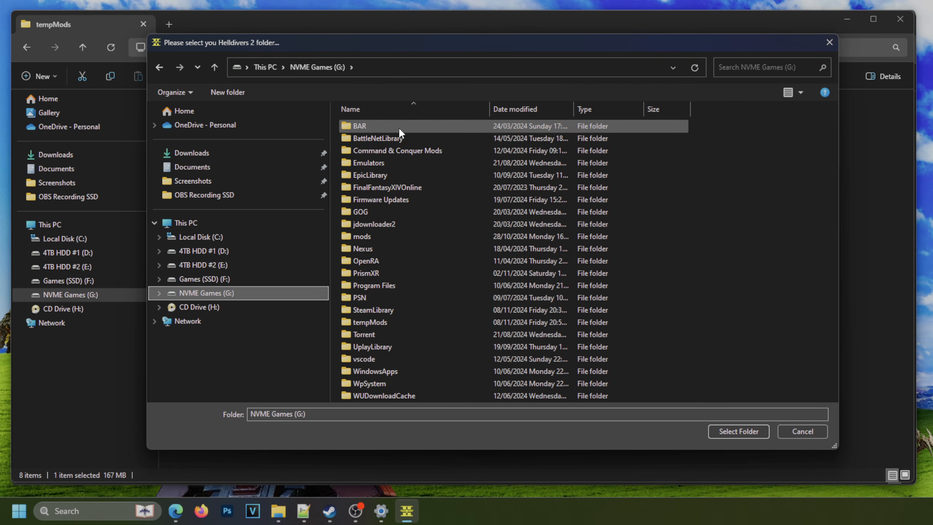
left_click(391, 249)
left_click(380, 310)
double_click(376, 309)
double_click(380, 128)
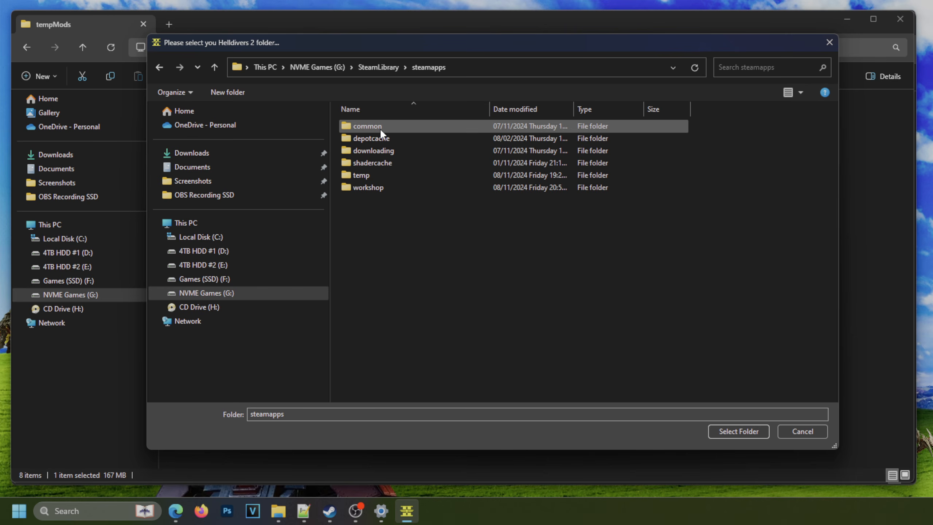
double_click(380, 128)
left_click(382, 160)
key("h")
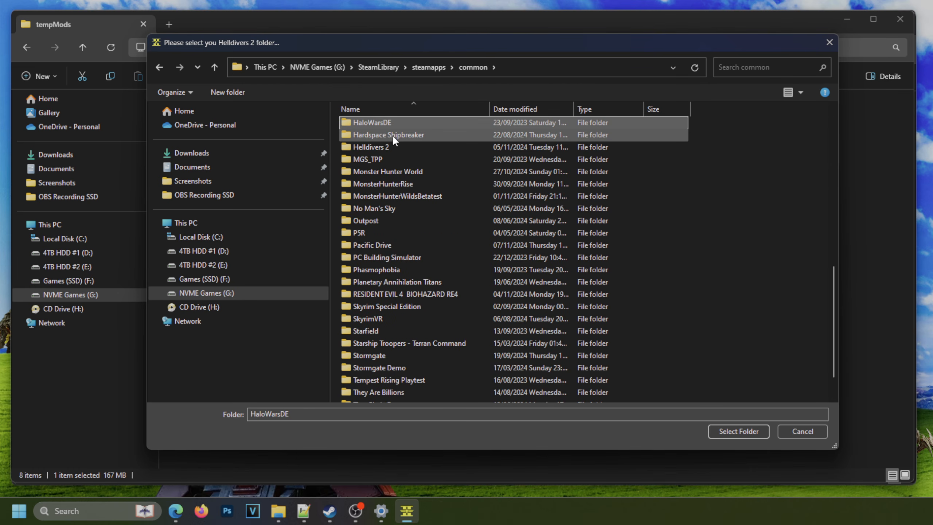
double_click(393, 147)
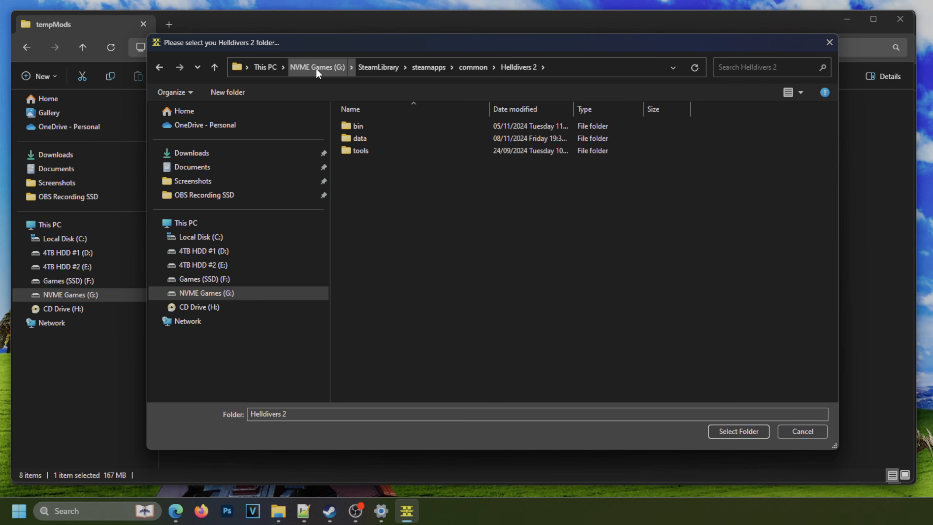
left_click(721, 430)
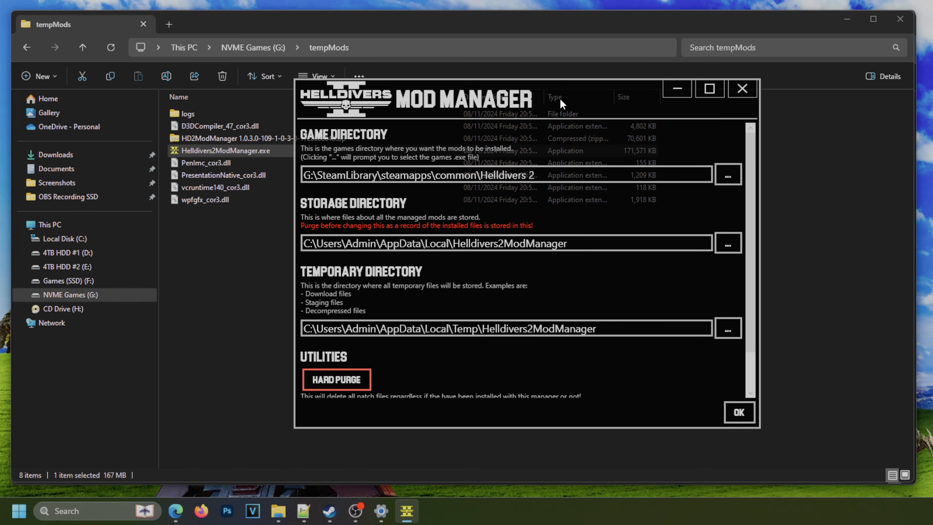
Create a new folder named Storage inside G:\tempMods in File Explorer.
left_click_drag(560, 98, 739, 94)
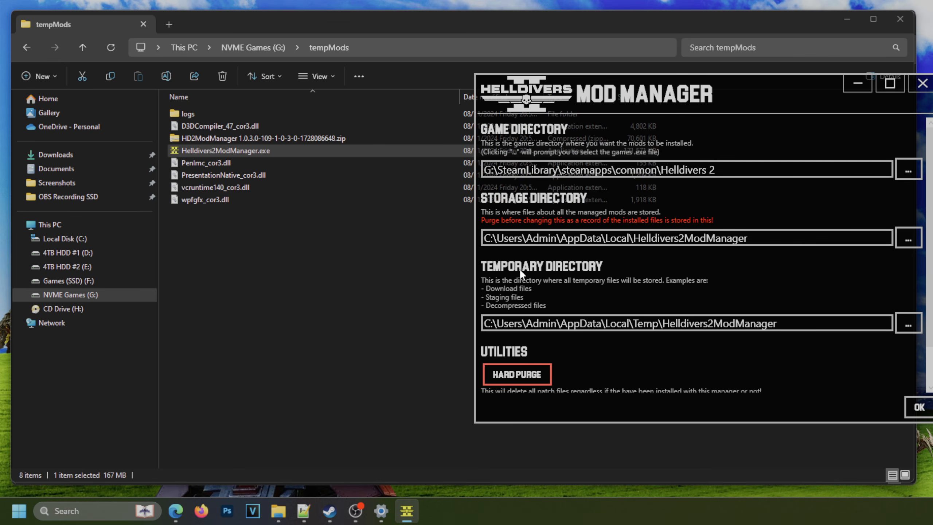
left_click_drag(736, 105, 654, 107)
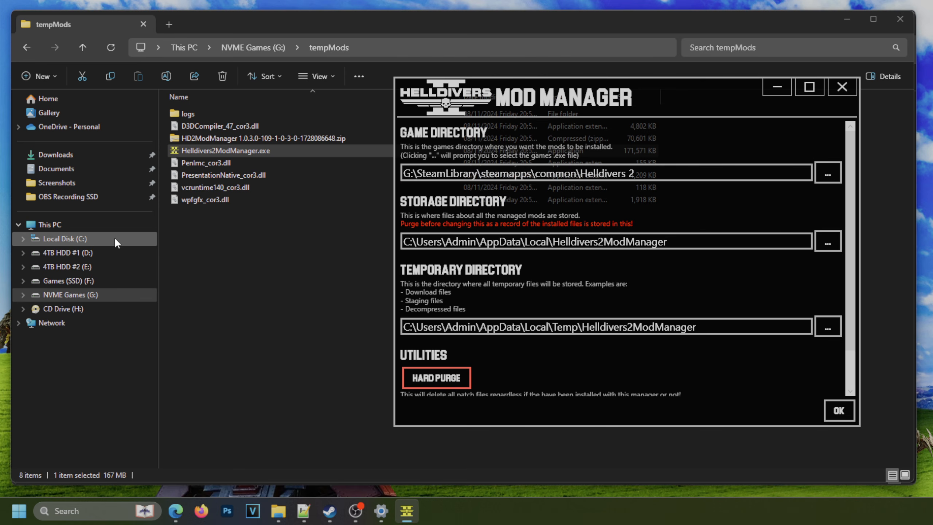
right_click(276, 248)
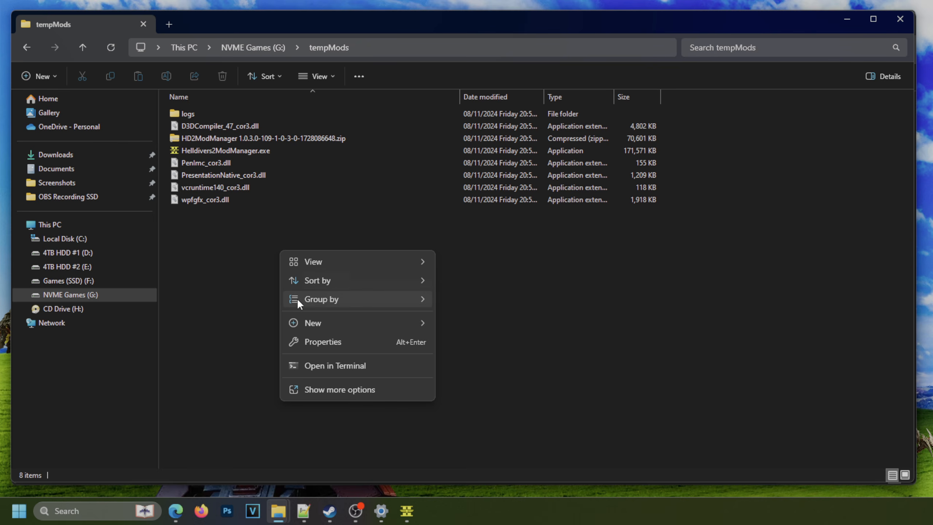
mouse_move(320, 323)
left_click(486, 80)
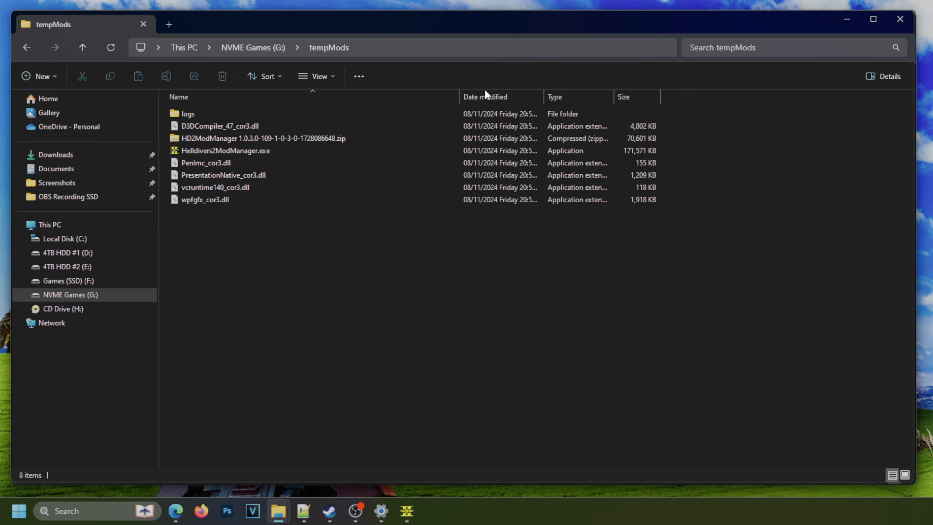
type("Storage")
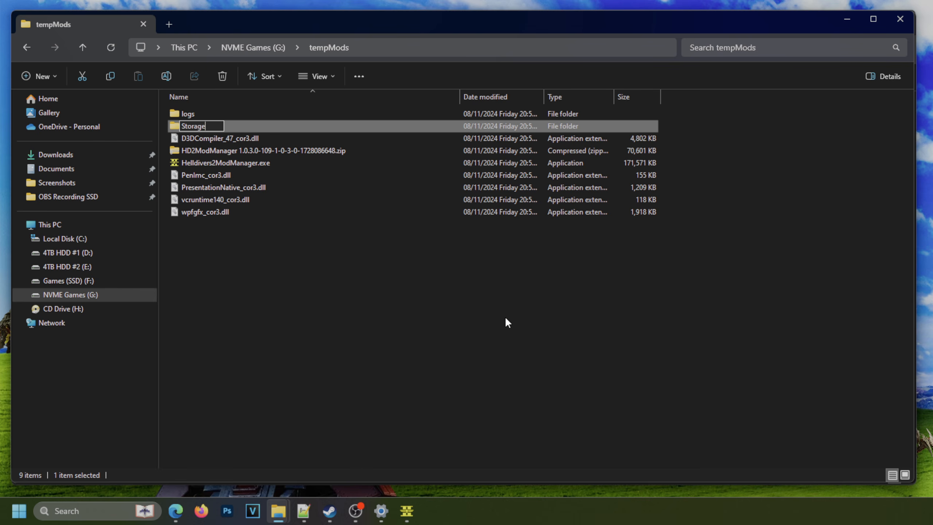
key("Return")
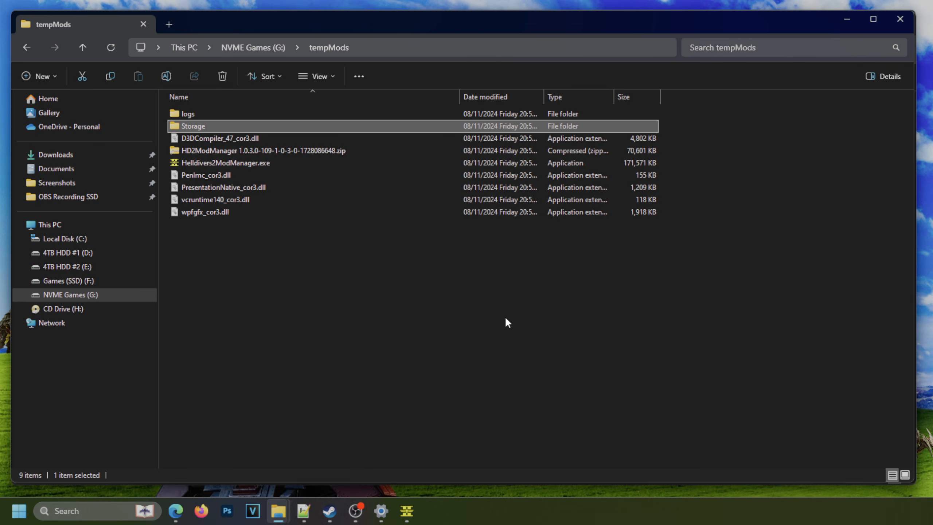
Create another new folder named Temp inside G:\tempMods.
right_click(509, 319)
mouse_move(566, 266)
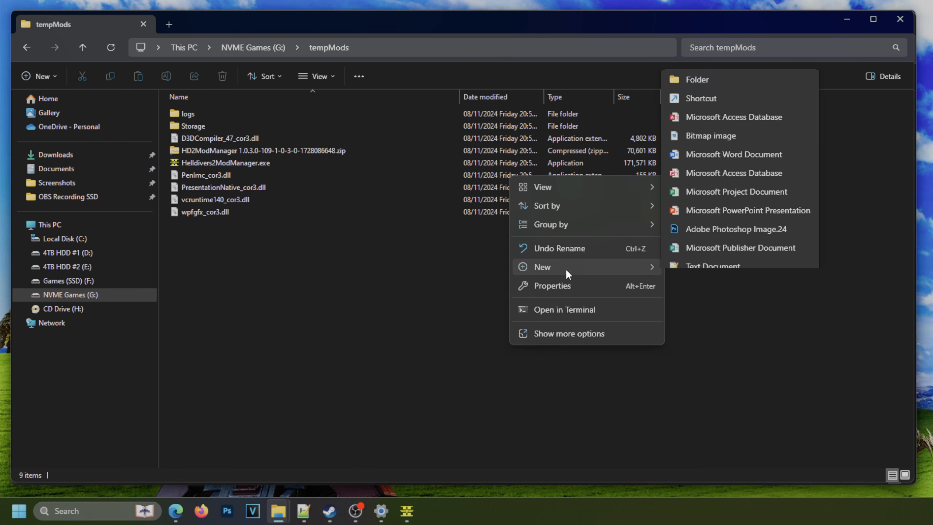
left_click(706, 23)
type("Temp")
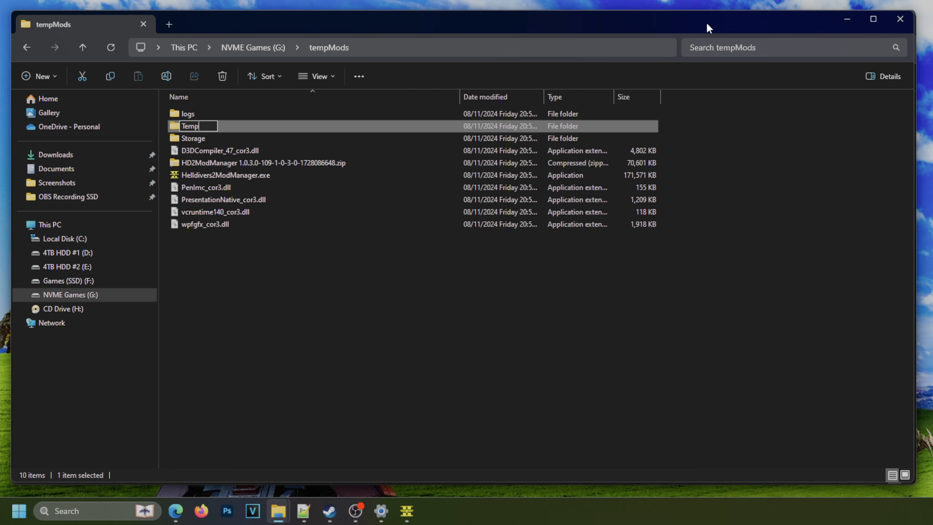
key("Return")
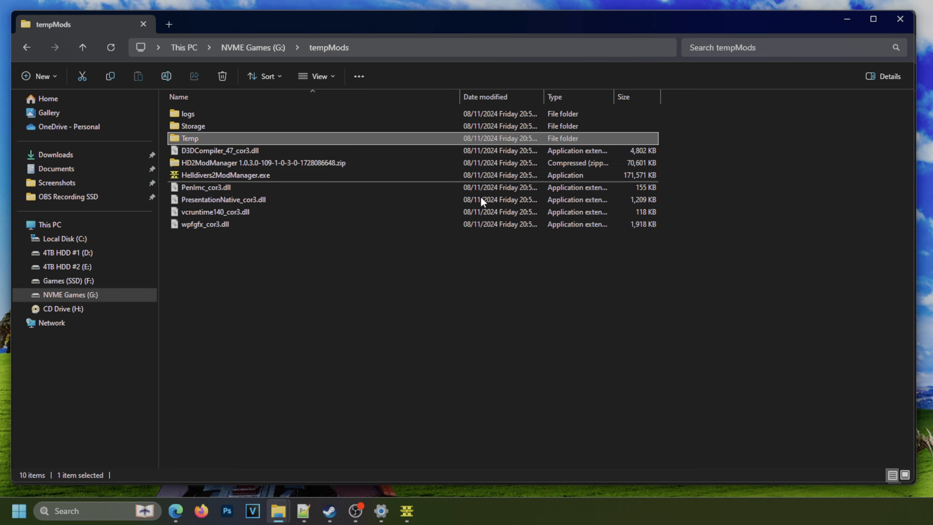
Switch back to the Helldivers 2 Mod Manager, set its storage directory to G:\tempMods\Storage and acknowledge the change.
mouse_move(406, 510)
left_click(420, 485)
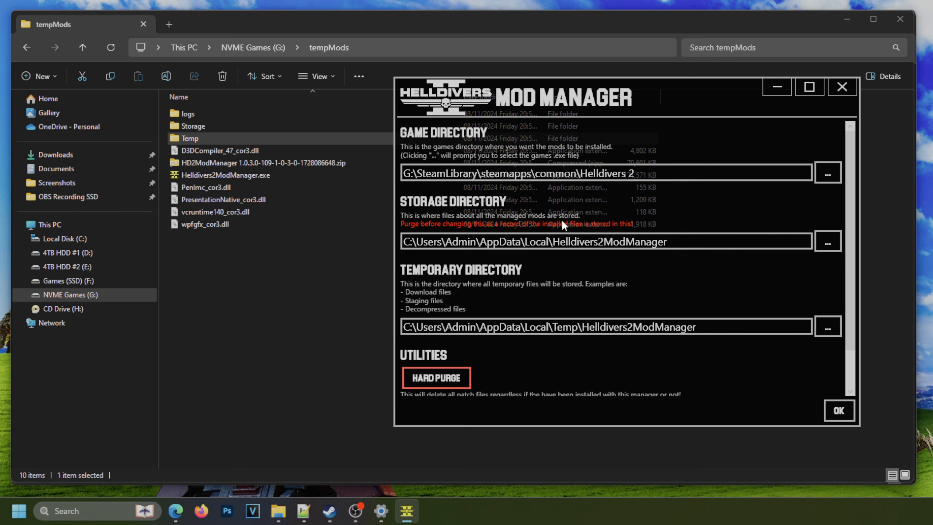
left_click(828, 243)
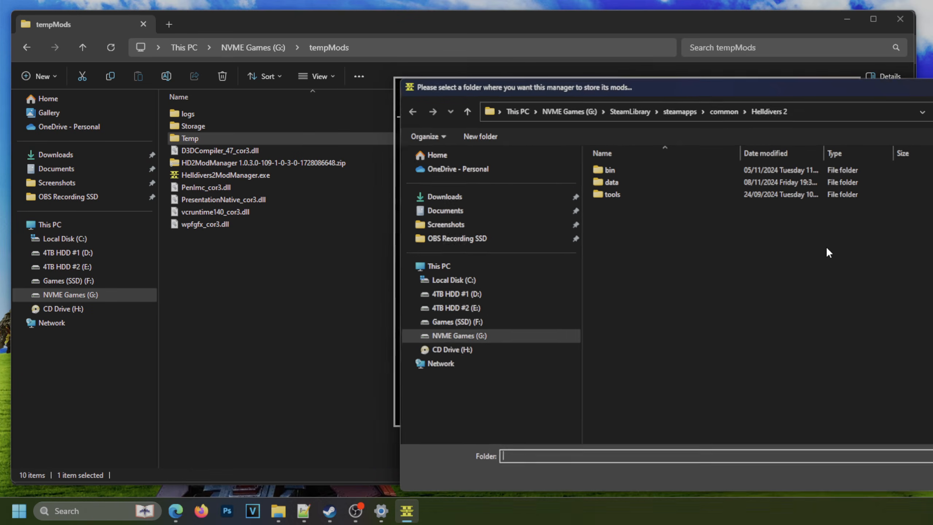
left_click_drag(654, 91, 439, 72)
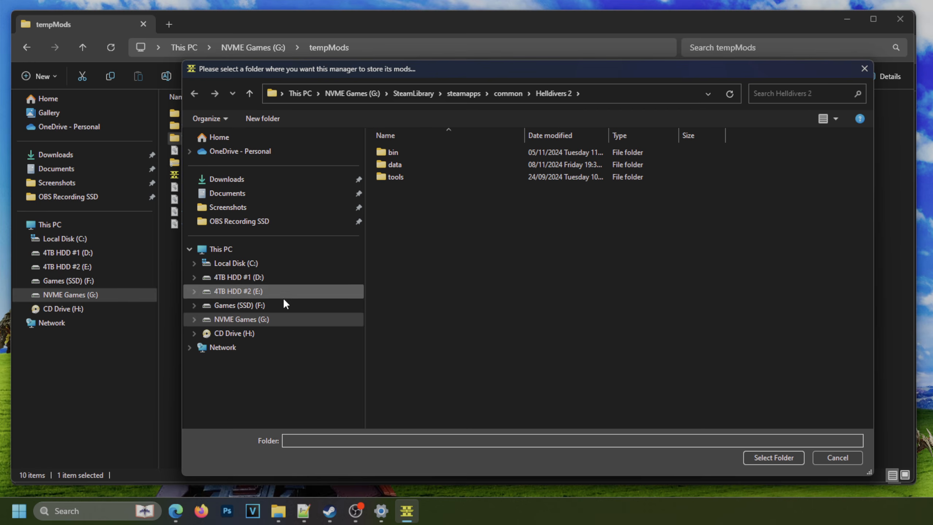
left_click(270, 320)
left_click(407, 297)
left_click(404, 348)
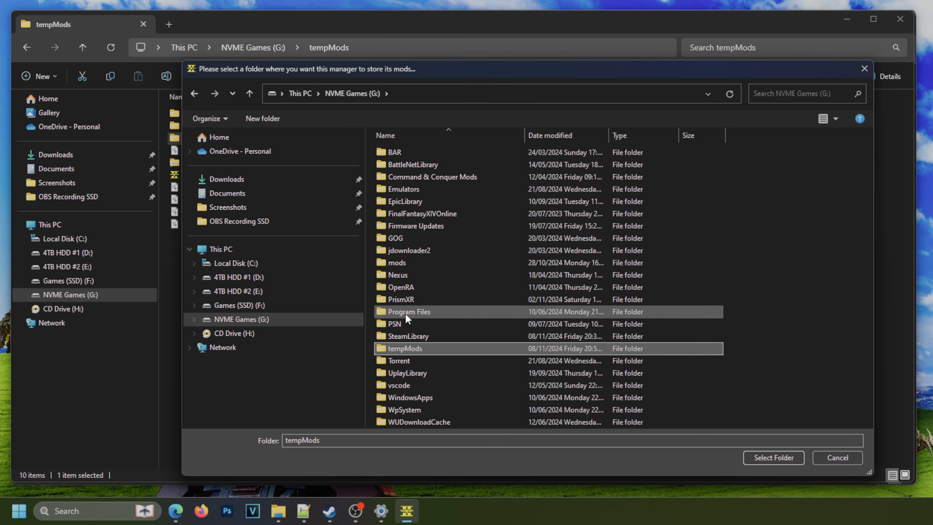
double_click(404, 348)
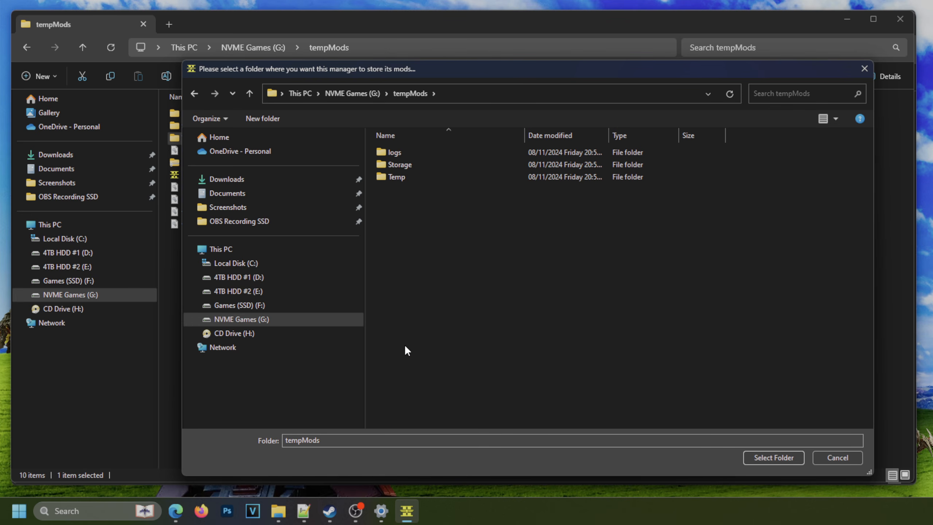
left_click(404, 164)
left_click(756, 456)
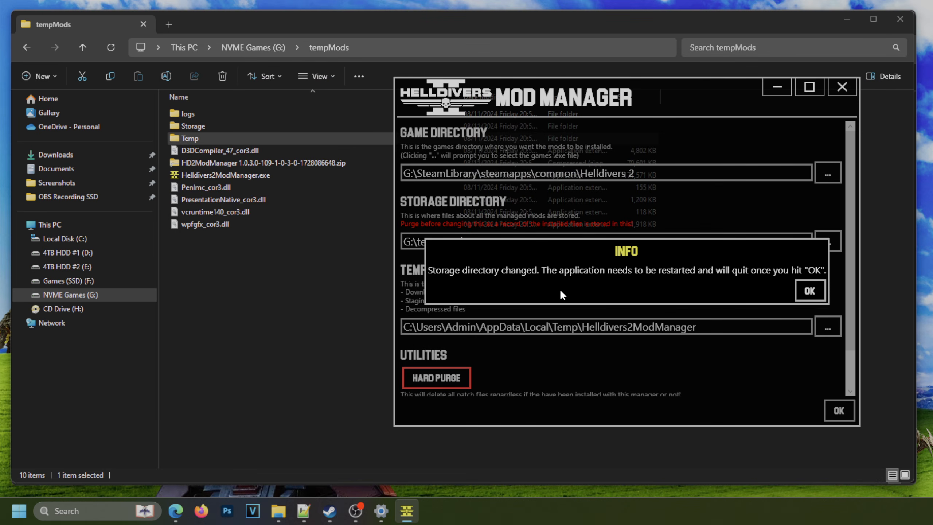
left_click(808, 291)
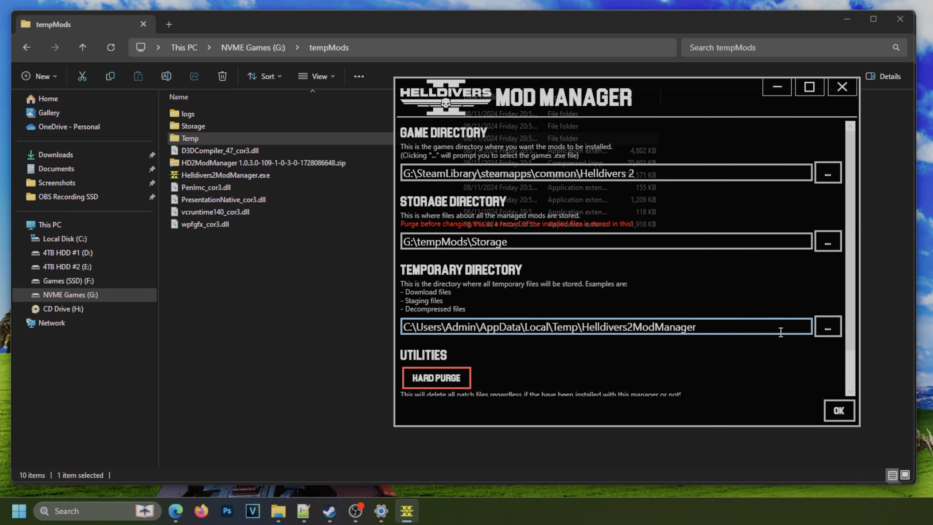
Set the mod manager's temporary directory to G:\tempMods\Temp and confirm the settings.
left_click(828, 329)
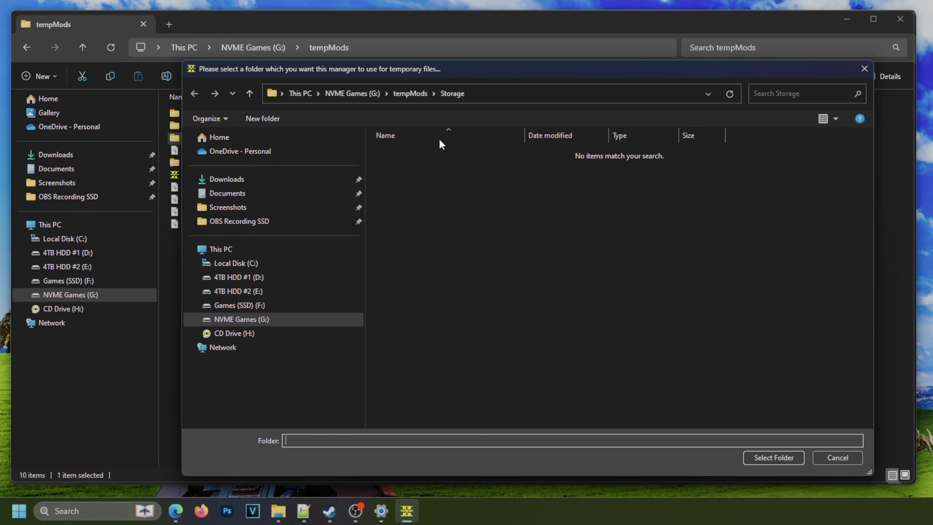
left_click(406, 93)
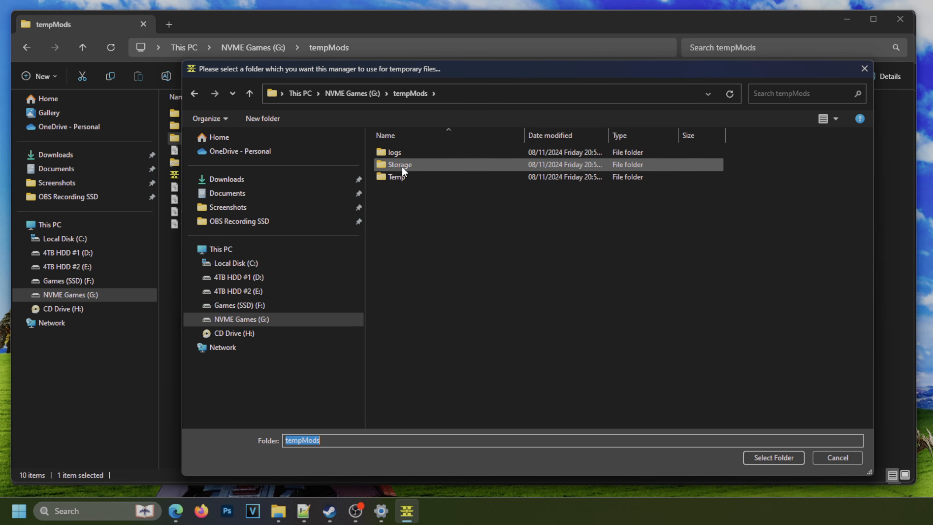
left_click(404, 177)
left_click(759, 458)
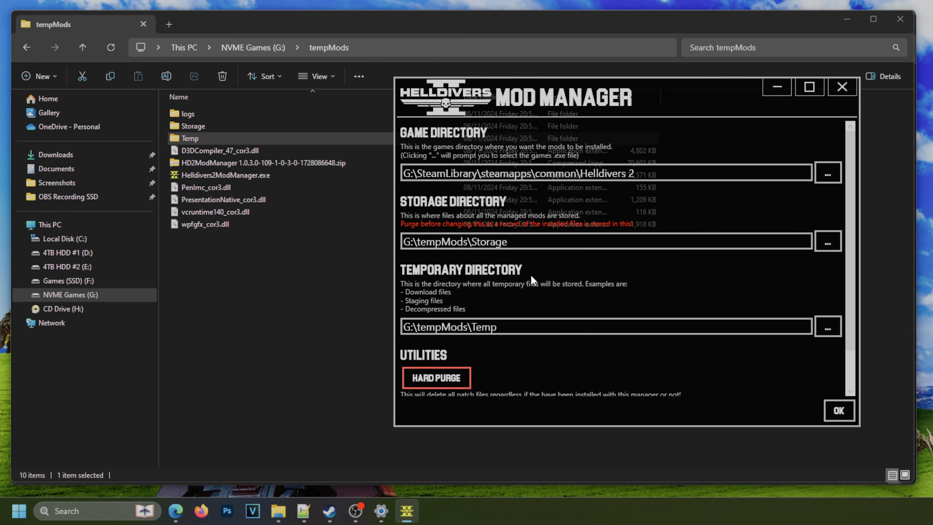
left_click(838, 411)
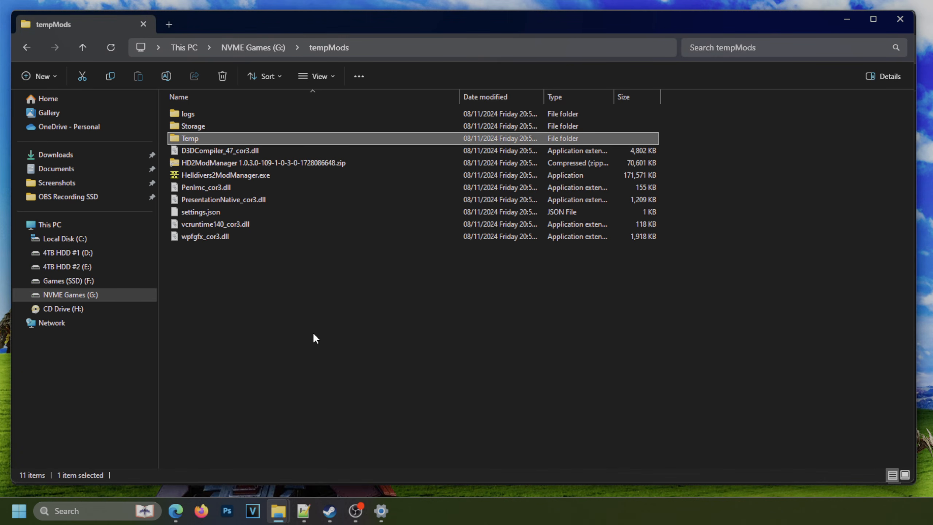
Relaunch Helldivers2ModManager.exe from G:\tempMods and reposition its window over the File Explorer window.
left_click(249, 179)
double_click(249, 176)
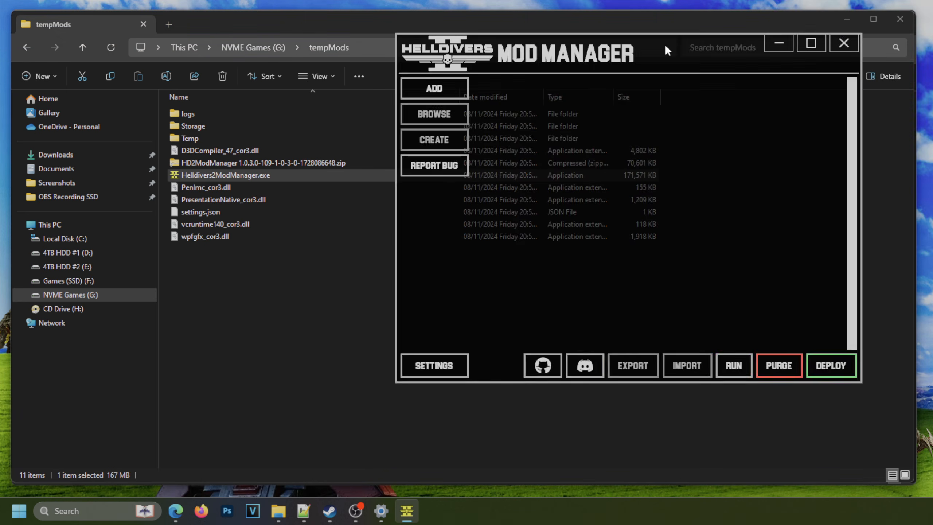
left_click_drag(666, 48, 495, 70)
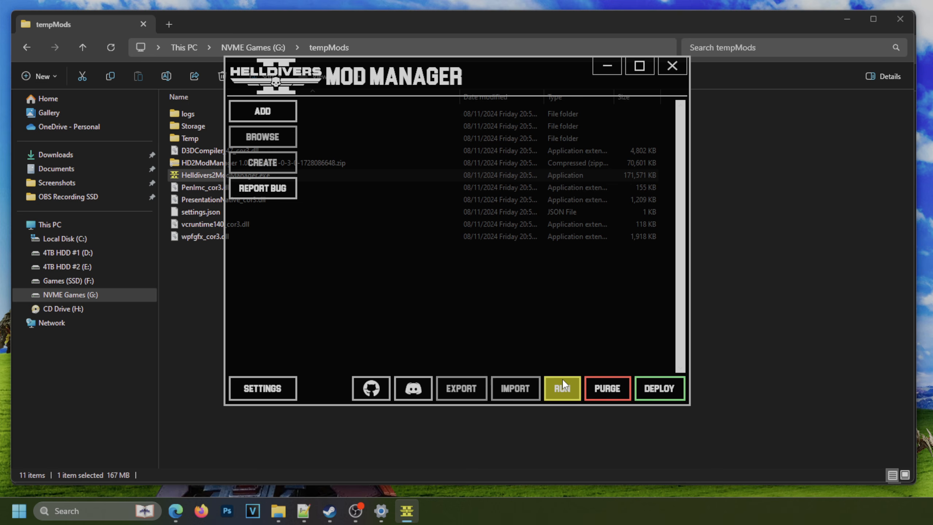
Create a new folder named Downloads inside G:\tempMods in File Explorer and open it in a separate tab.
left_click(726, 338)
right_click(307, 303)
mouse_move(370, 251)
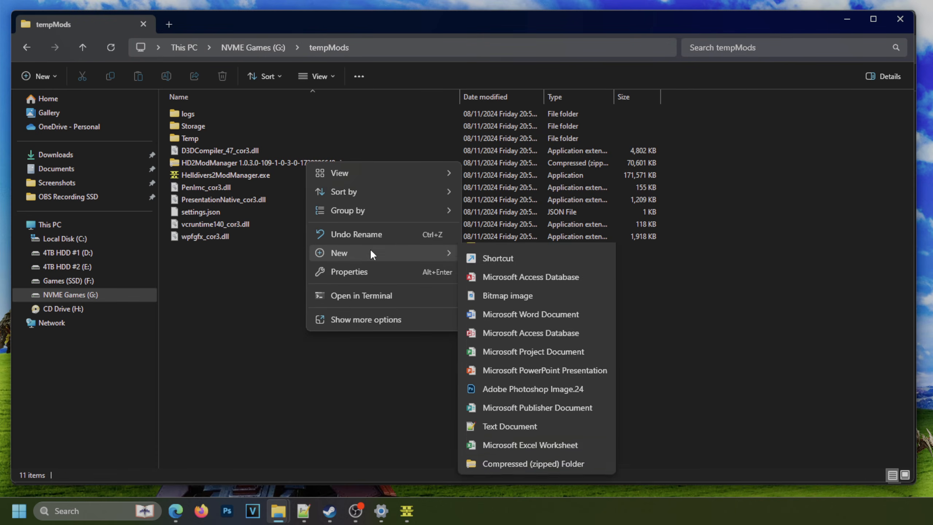
left_click(540, 255)
type("Downloads")
key("Return")
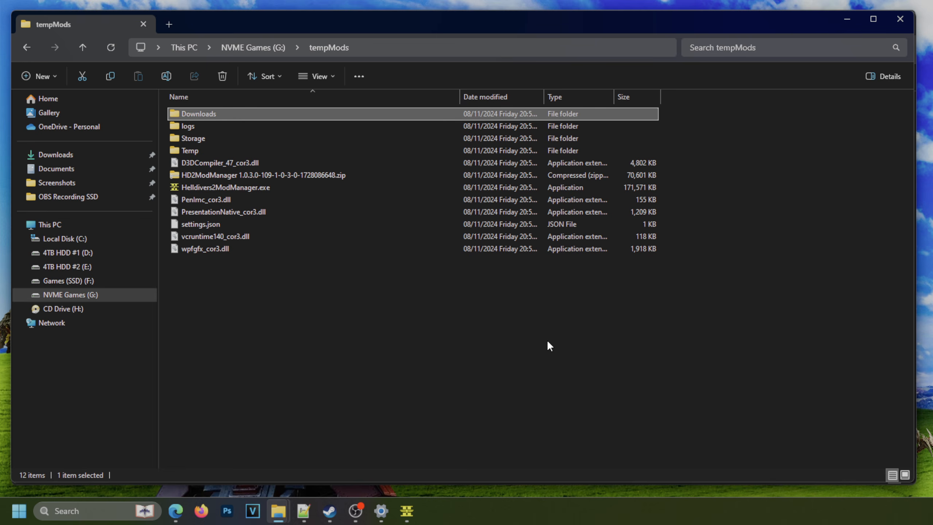
middle_click(231, 112)
left_click(196, 28)
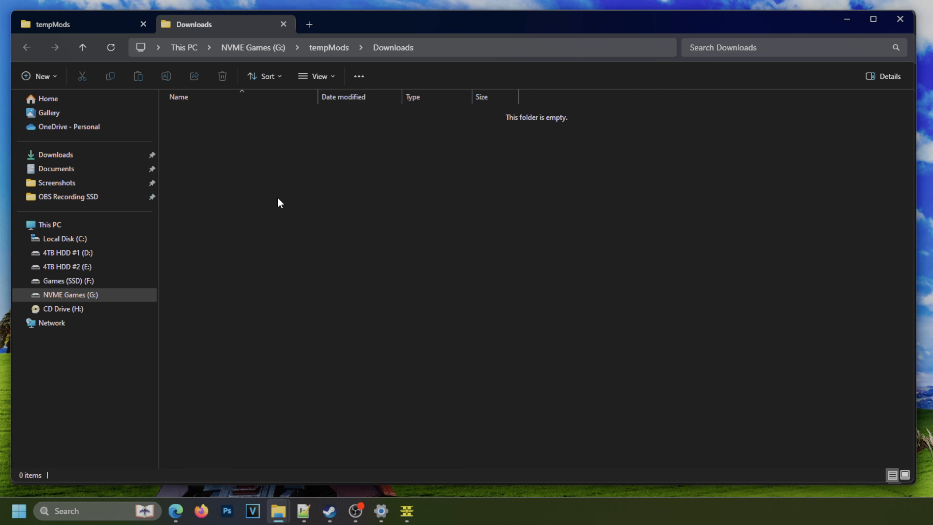
Switch to Microsoft Edge, bring up the SEAF Ranger mod page on Nexus Mods and view its third gallery image.
mouse_move(175, 511)
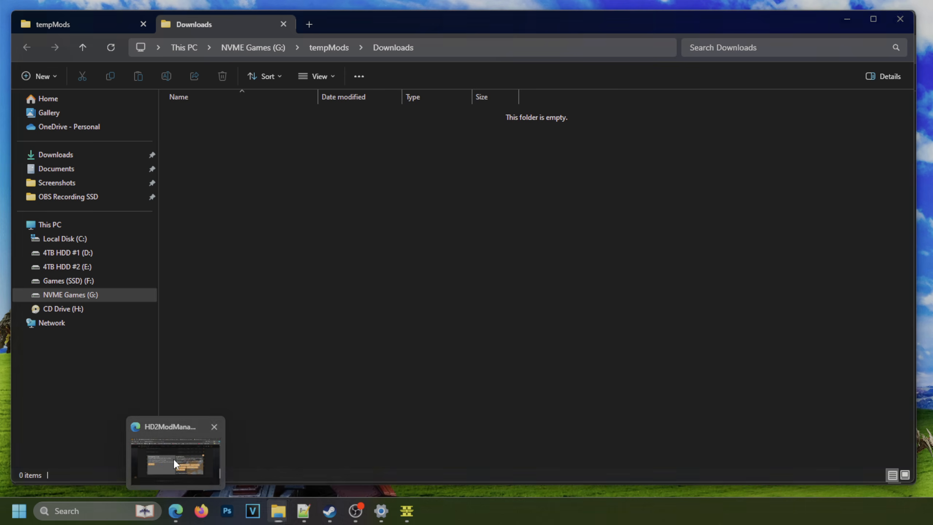
left_click(173, 458)
left_click(294, 23)
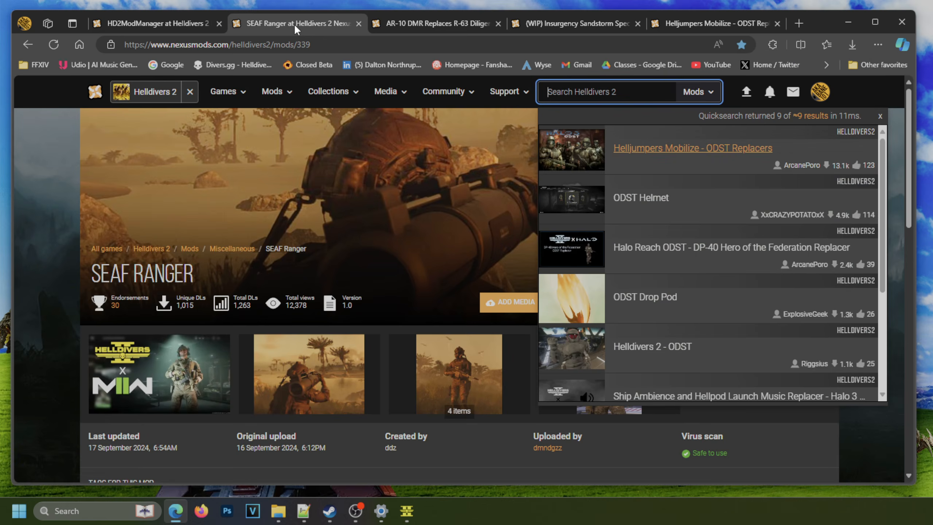
left_click(881, 116)
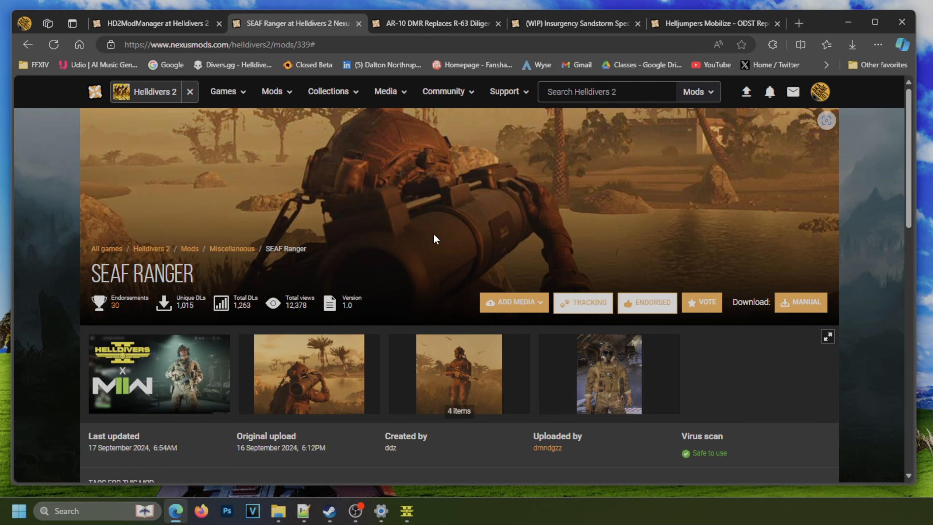
left_click(459, 360)
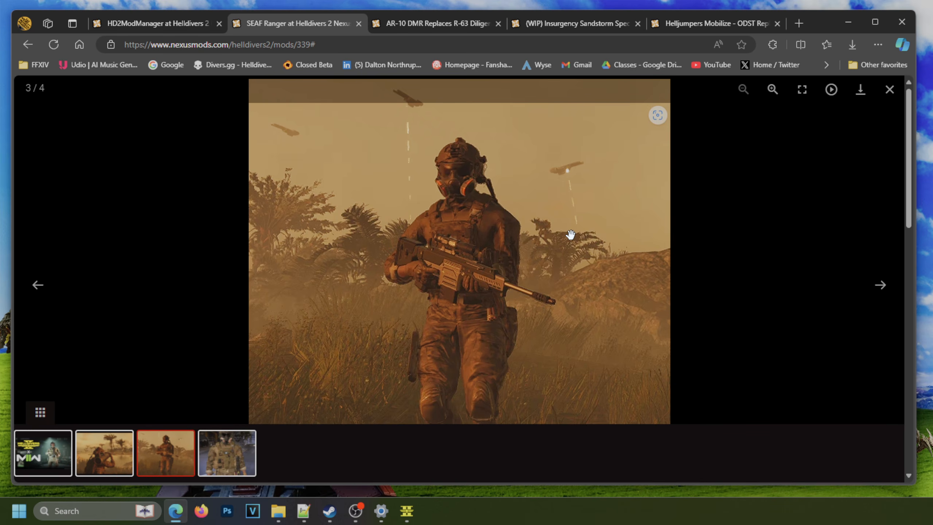
left_click(896, 95)
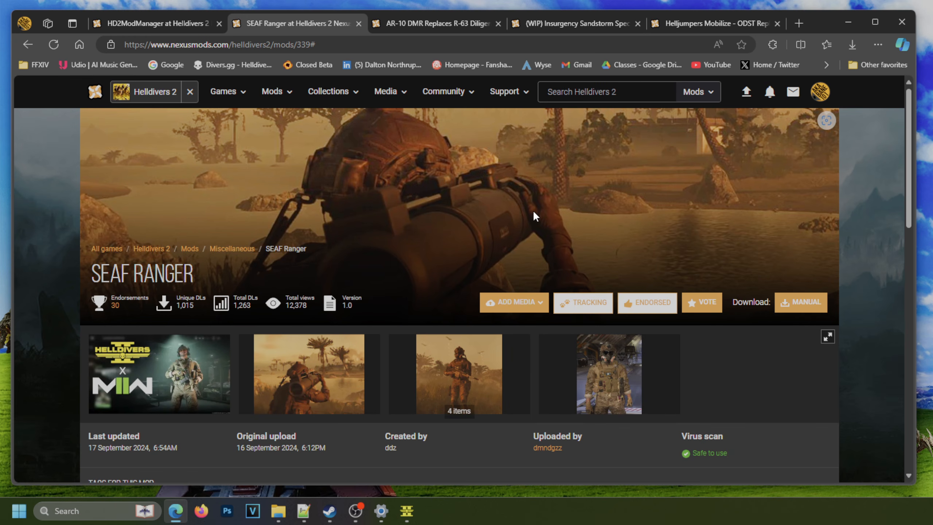
Download the SEAF Ranger main file manually from the mod's Nexus Mods files.
scroll(533, 210, "down", 5)
left_click(171, 362)
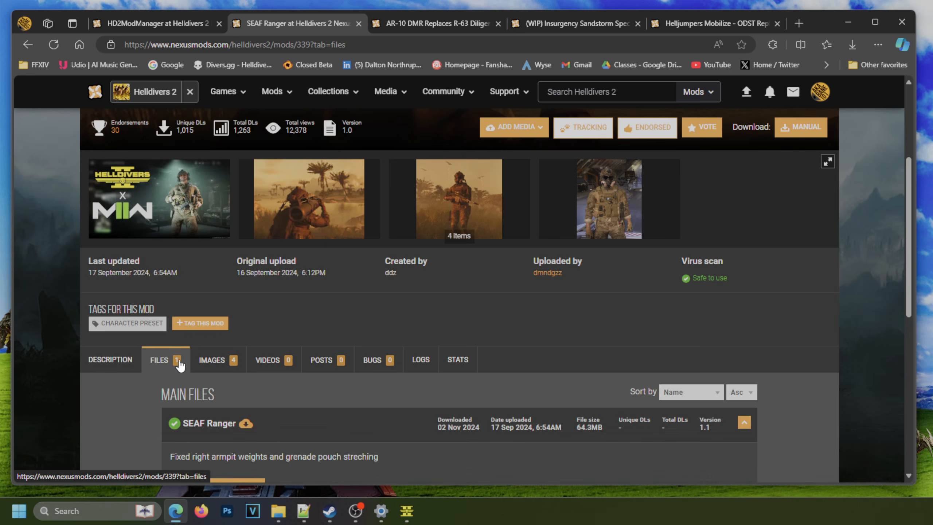
scroll(315, 315, "down", 3)
left_click(221, 371)
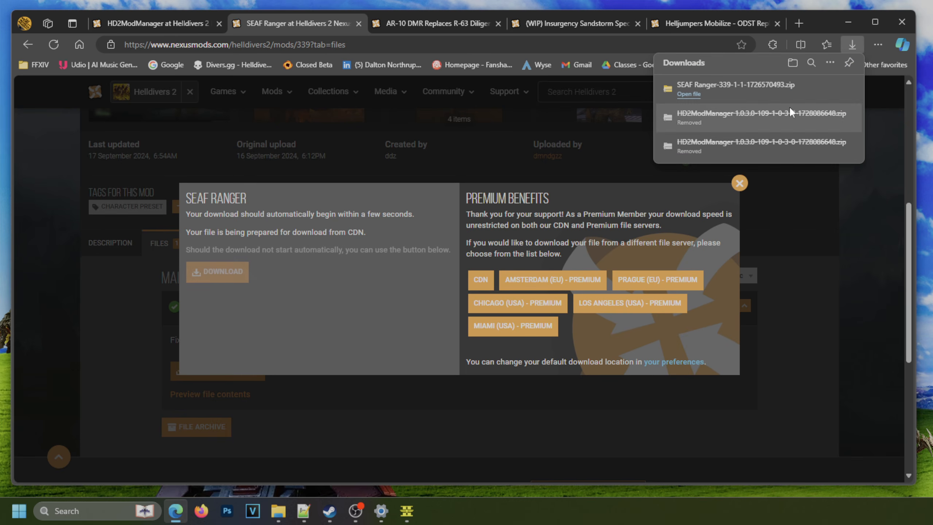
Move SEAF Ranger-339-1-1-1726570493.zip from the system Downloads folder into G:\tempMods\Downloads using File Explorer.
left_click(814, 89)
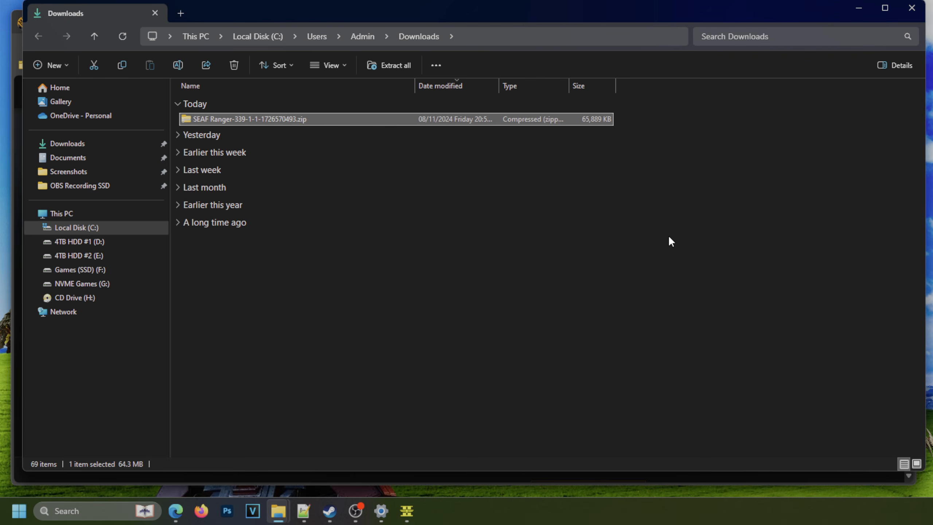
key("ctrl+x")
scroll(501, 322, "down", 1)
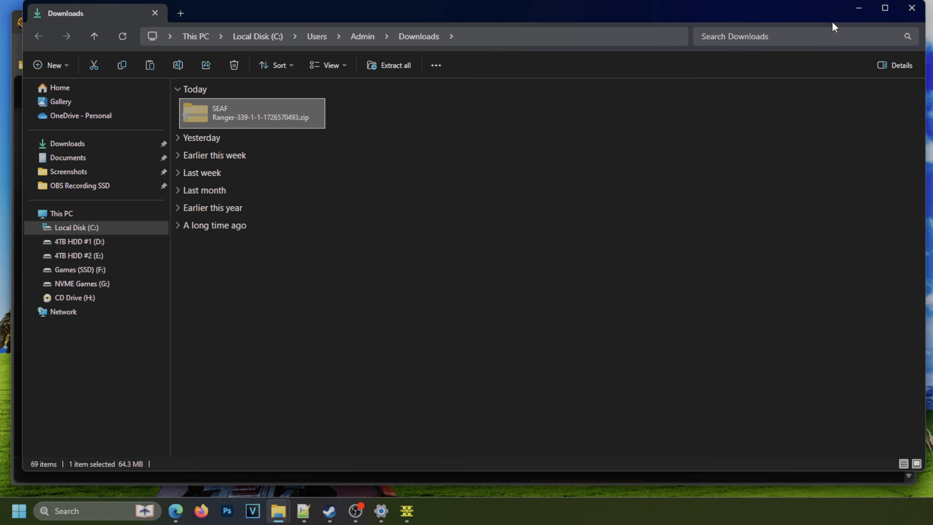
left_click(858, 8)
left_click(855, 17)
right_click(314, 182)
left_click(326, 194)
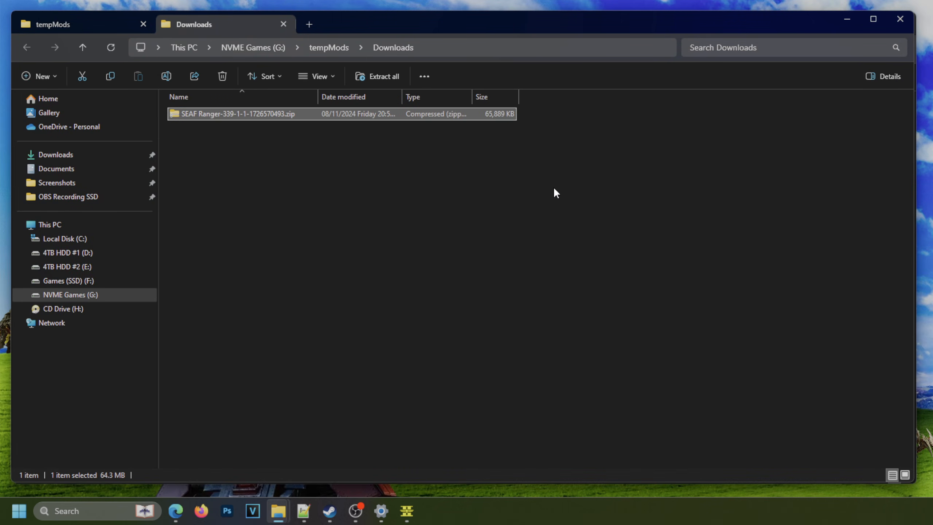
Switch to the Helldivers 2 Mod Manager and add the mod archive SEAF Ranger-339-1-1-1726570493.zip from G:\tempMods\Downloads.
left_click(411, 500)
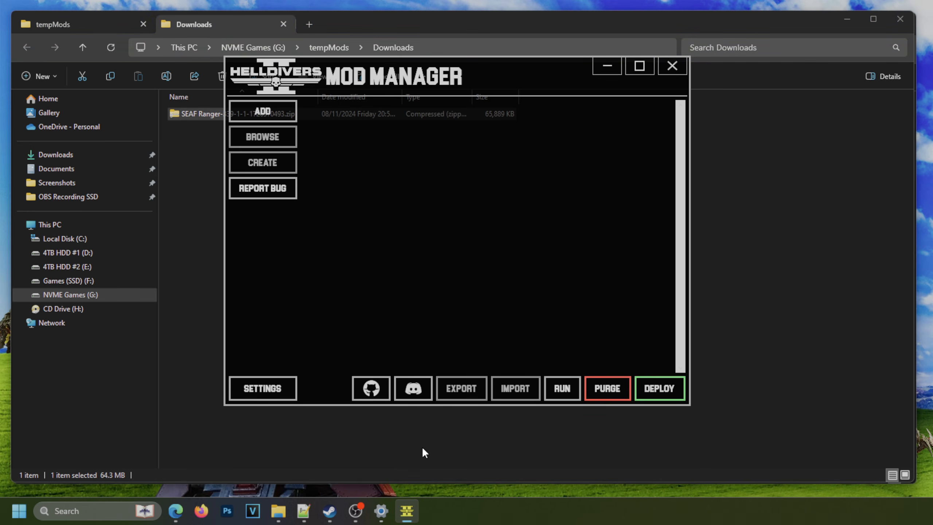
left_click(285, 113)
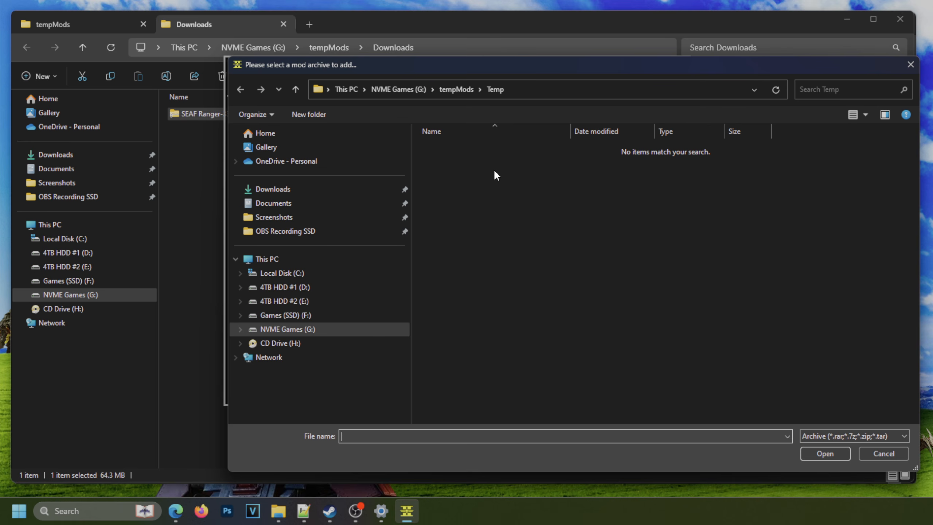
left_click(452, 89)
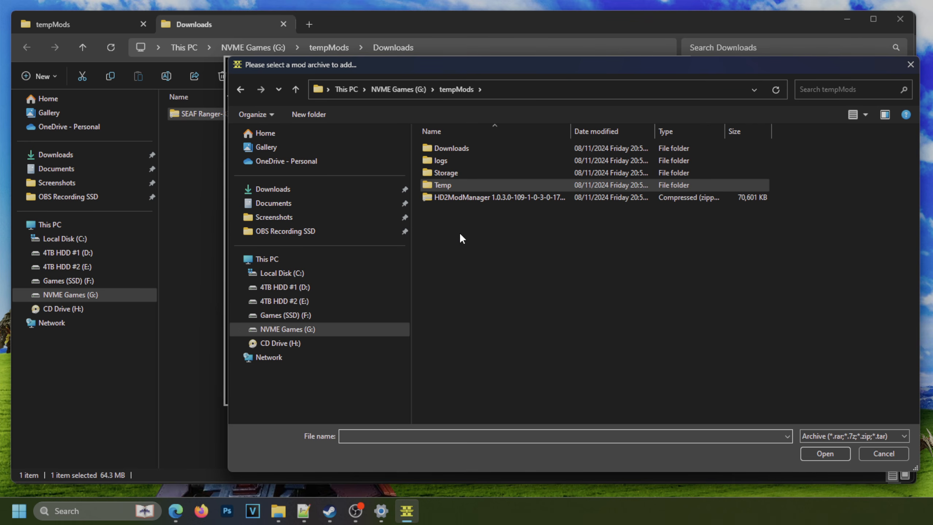
double_click(461, 150)
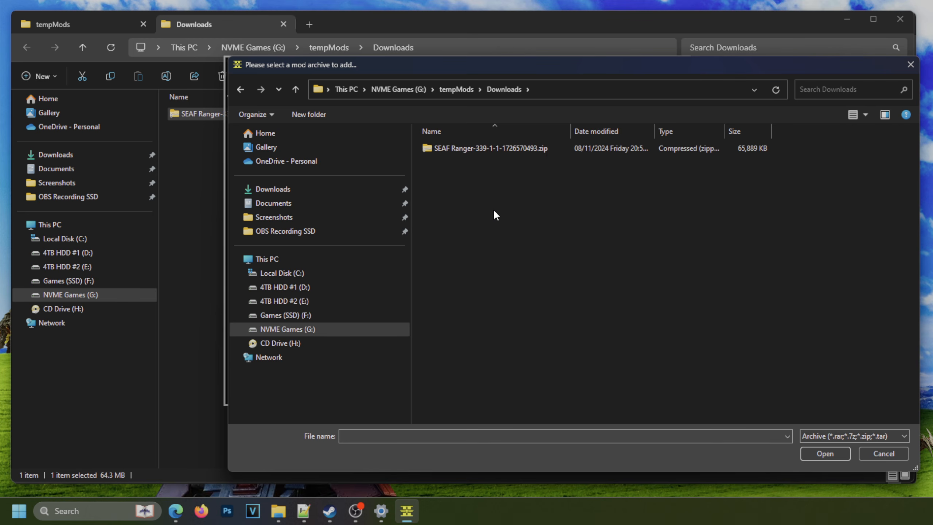
left_click_drag(495, 64, 735, 58)
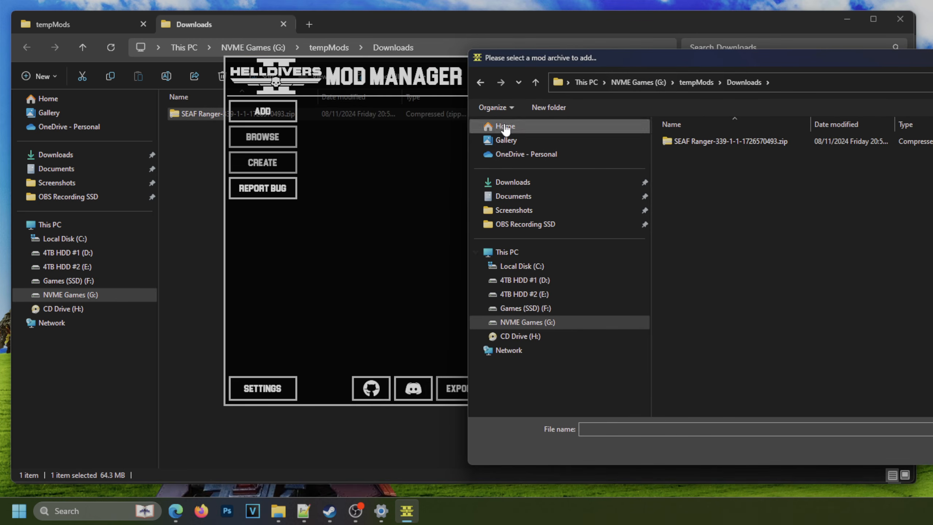
left_click(691, 143)
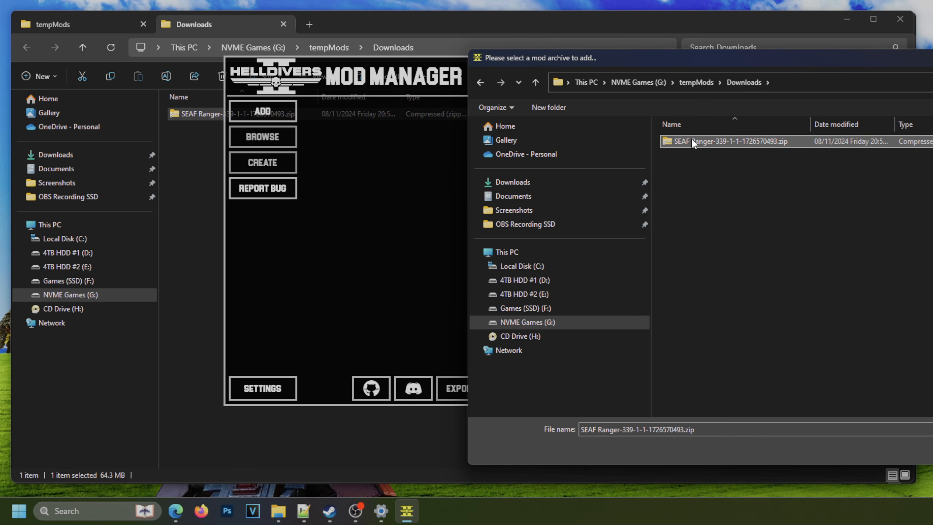
left_click_drag(796, 57, 567, 67)
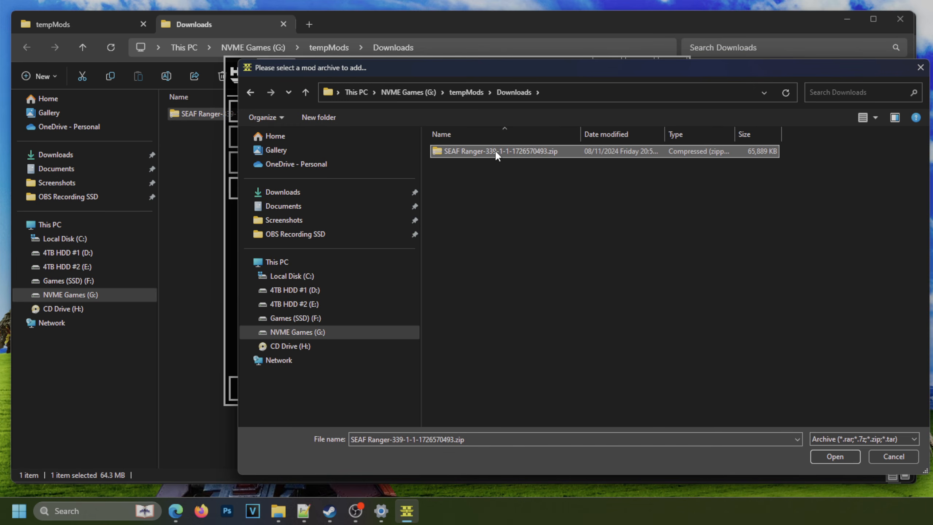
left_click(834, 455)
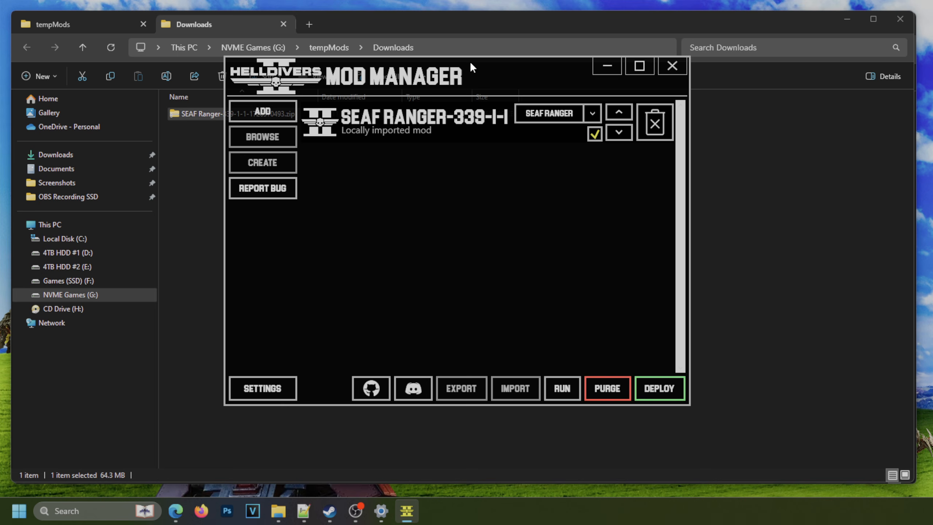
Switch to File Explorer and examine the patch files in the SEAF Ranger folder inside the downloaded archive.
left_click(296, 149)
double_click(270, 114)
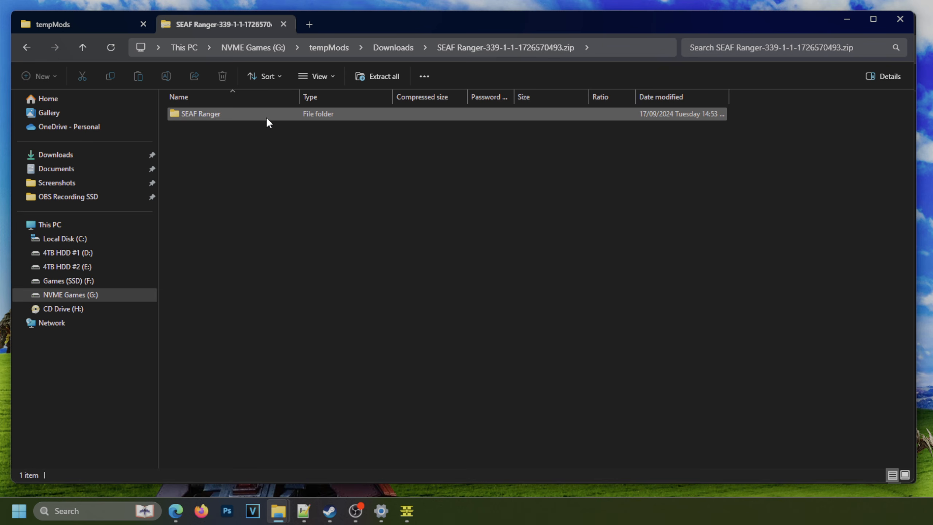
double_click(267, 119)
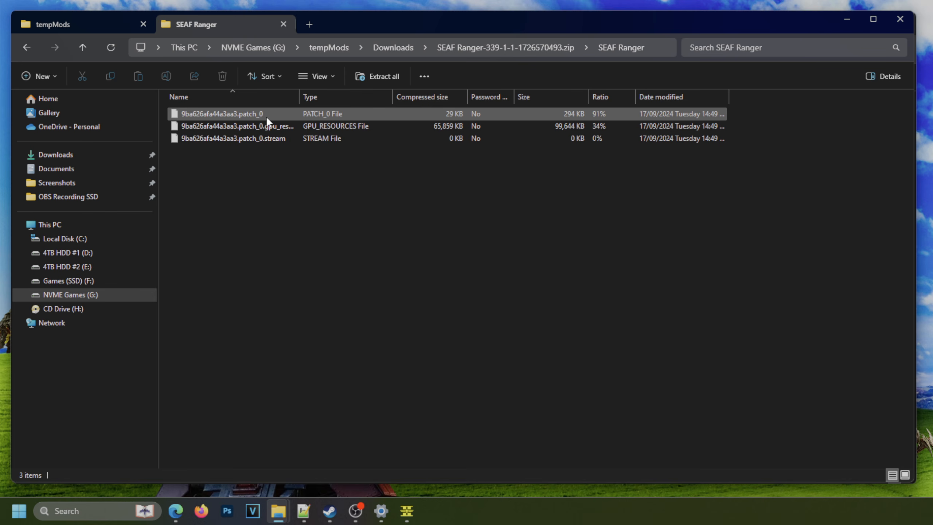
left_click_drag(298, 99, 381, 98)
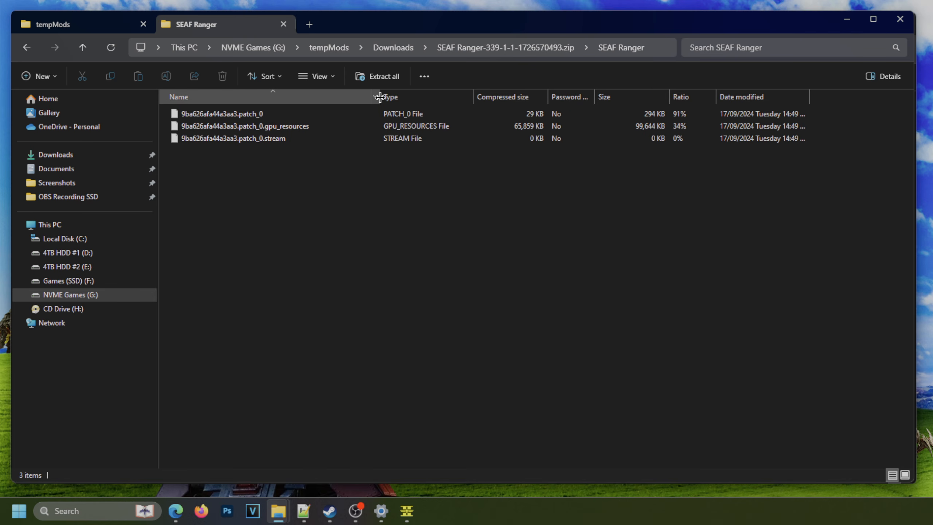
left_click_drag(229, 171, 274, 118)
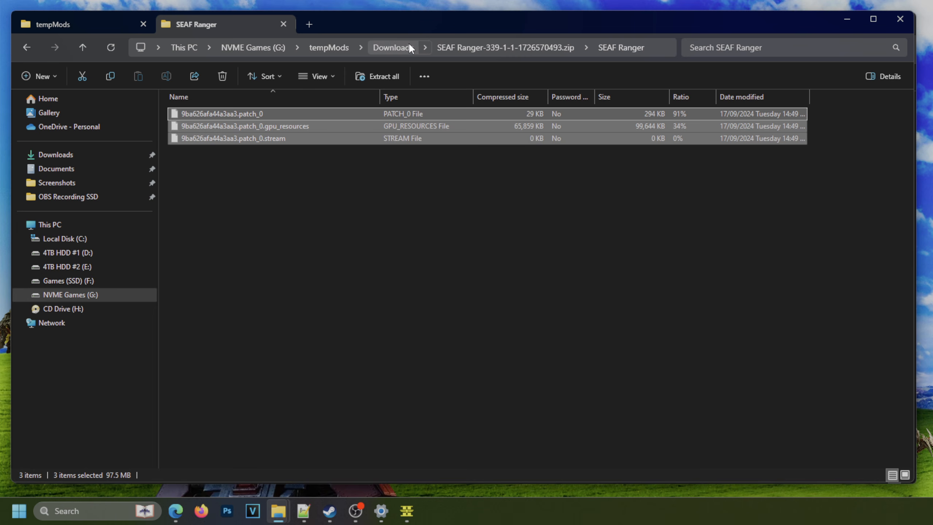
Switch back to the Helldivers 2 Mod Manager and deploy the SEAF Ranger mod, repeating the deployment once.
mouse_move(410, 513)
left_click(415, 462)
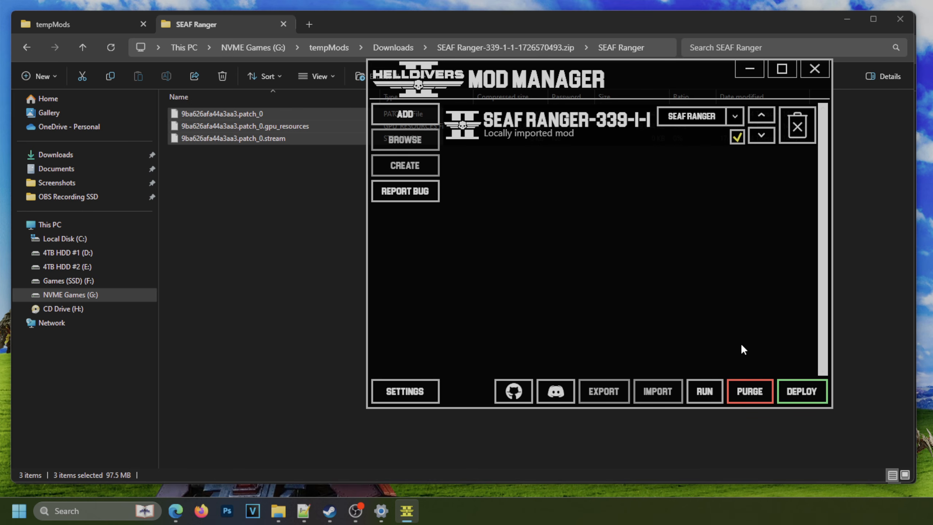
left_click(791, 390)
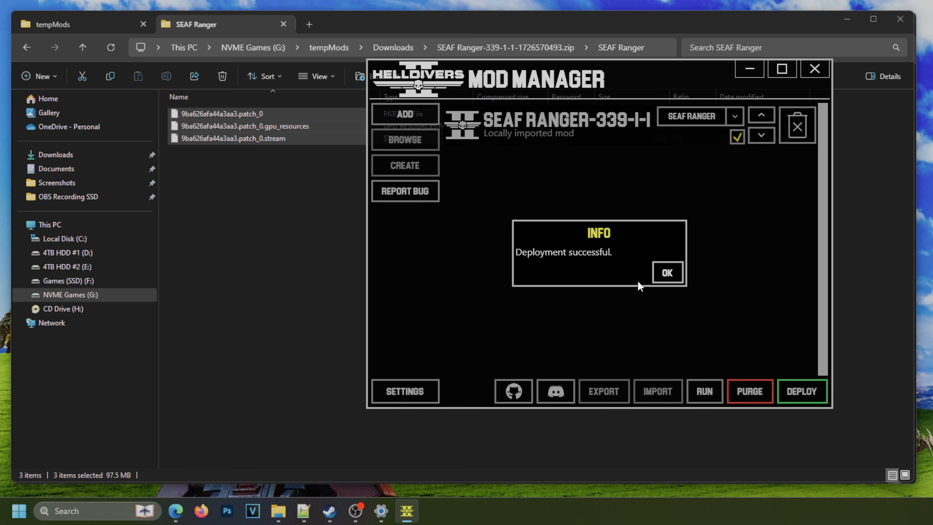
left_click(667, 272)
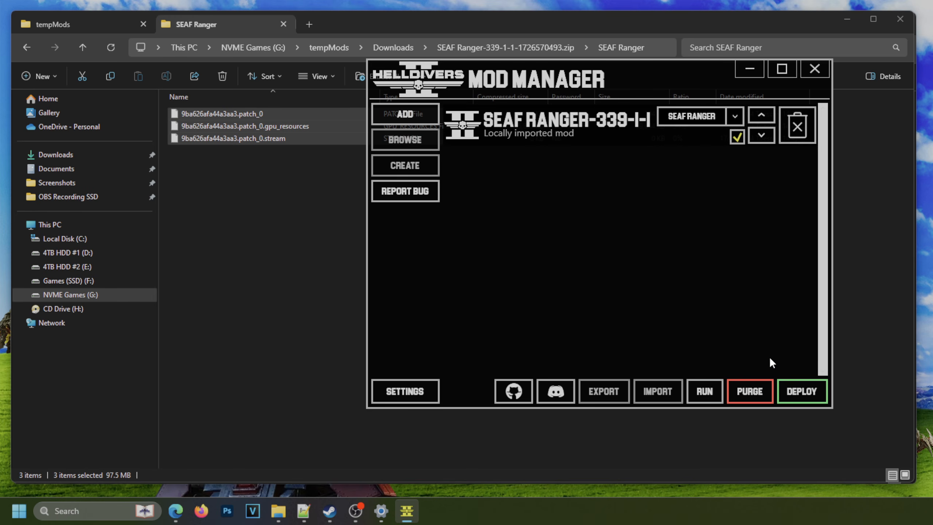
left_click(792, 387)
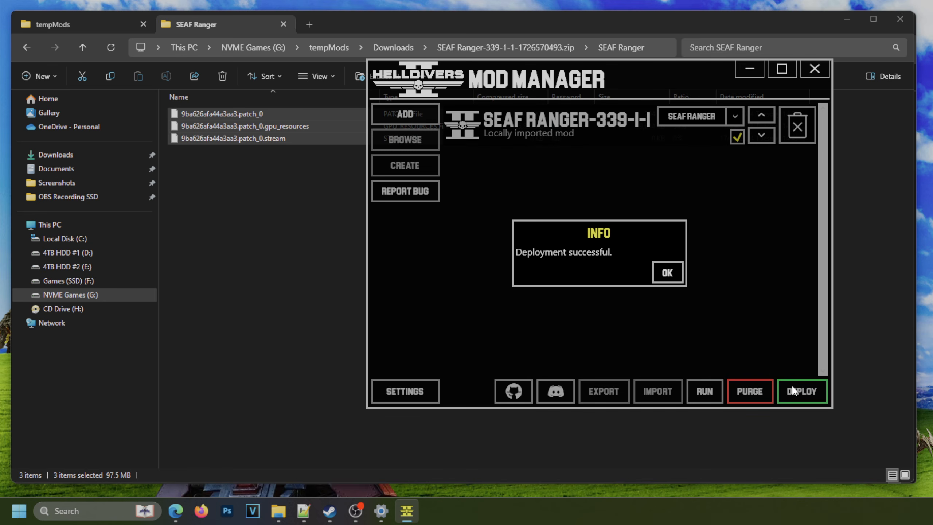
Dismiss the deployment notice, check the SEAF Ranger outfit on the character in Helldivers 2, and quit the game.
left_click(669, 281)
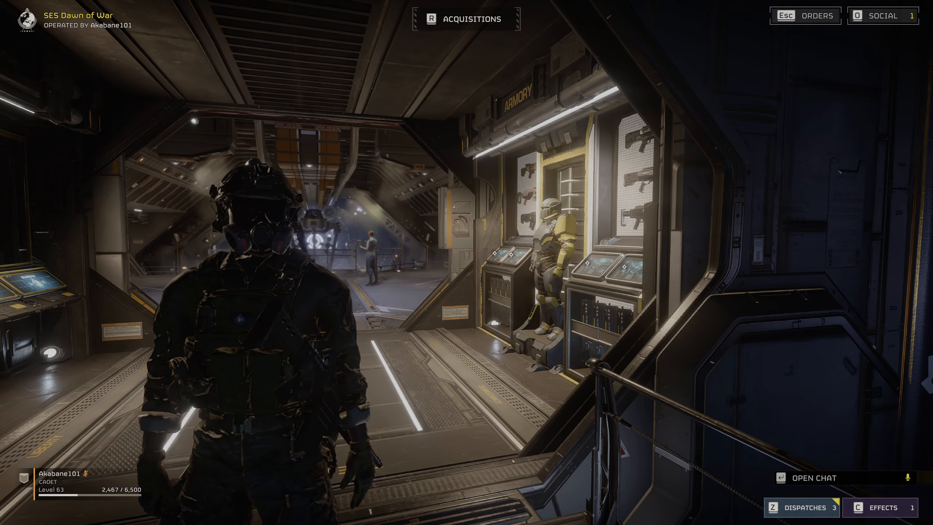
key("Escape")
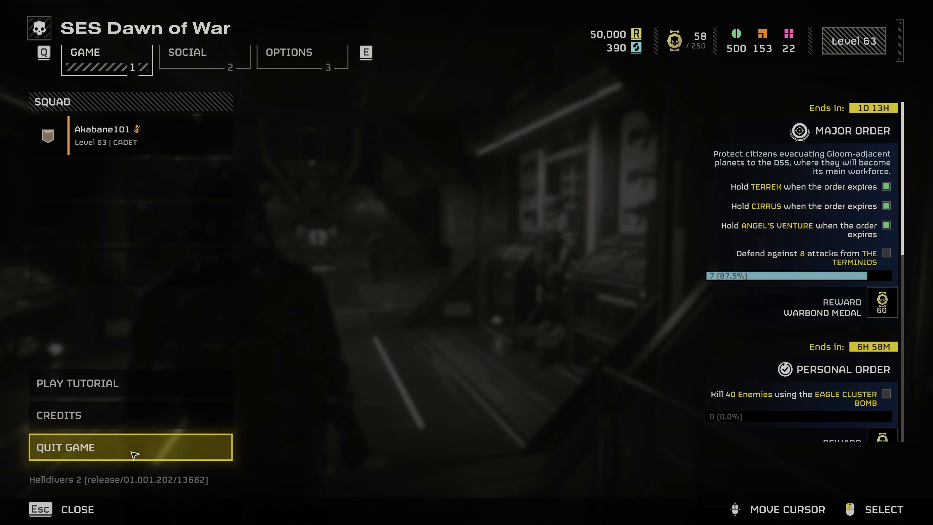
key("Escape")
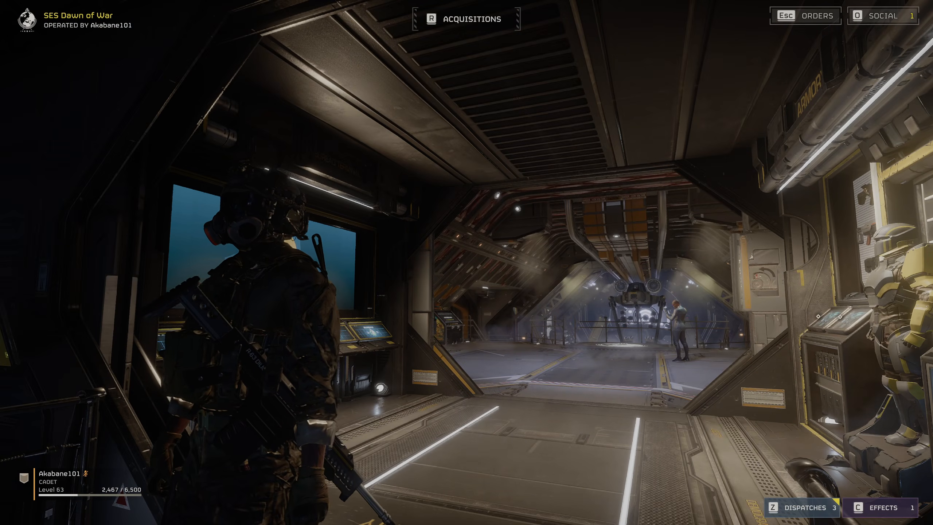
key("Escape")
left_click(130, 447)
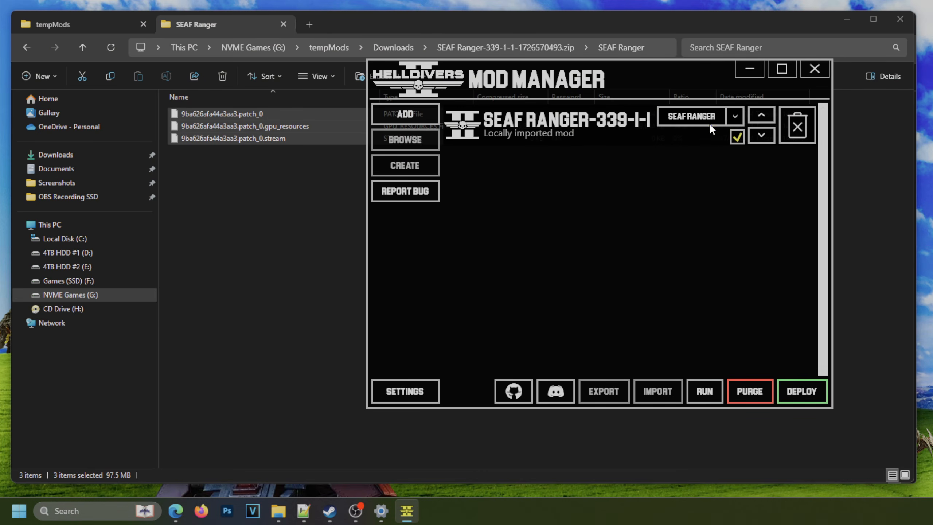
Reposition the mod manager window, check the character's armour in Helldivers 2 again, and quit the game.
left_click_drag(666, 72, 595, 79)
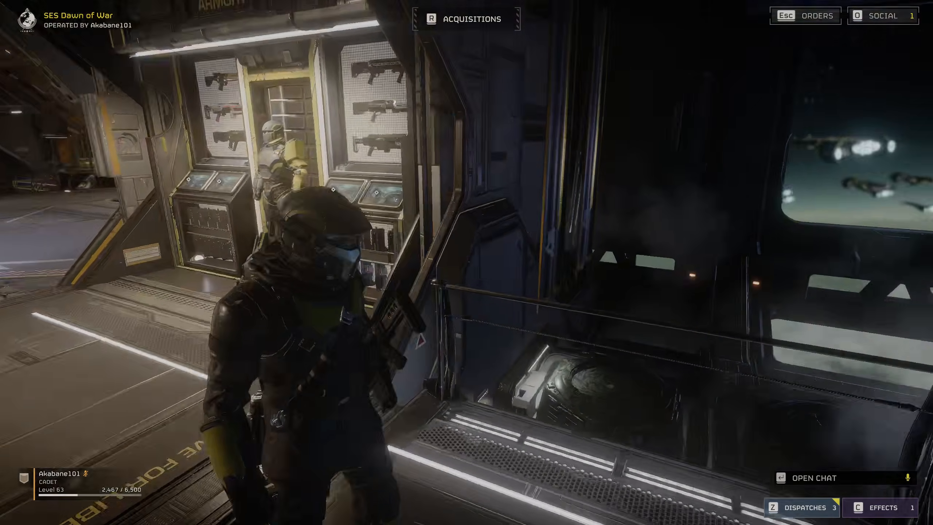
key("Escape")
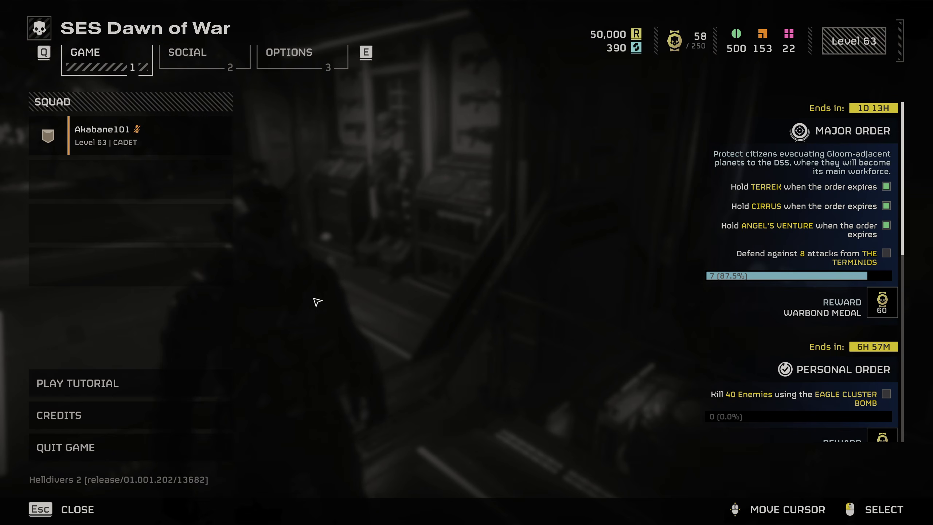
key("Escape")
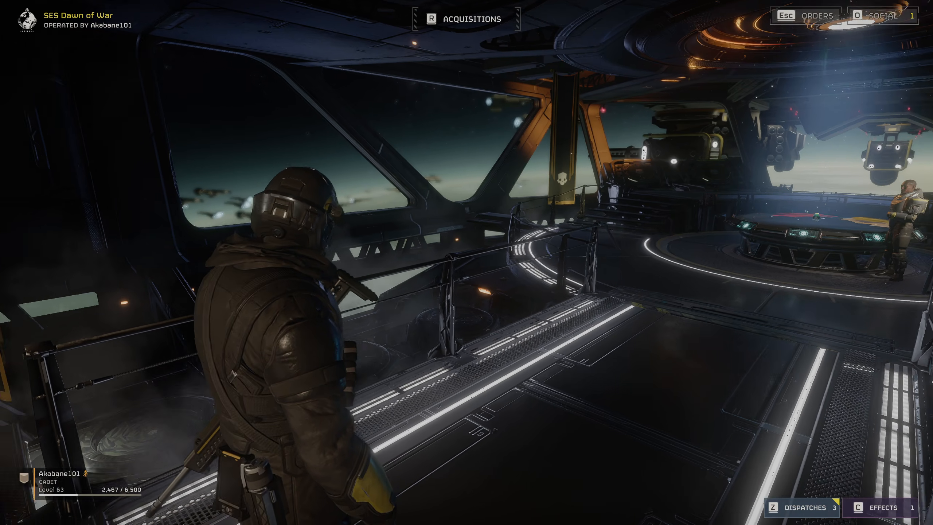
key("Escape")
left_click(133, 448)
left_click(532, 288)
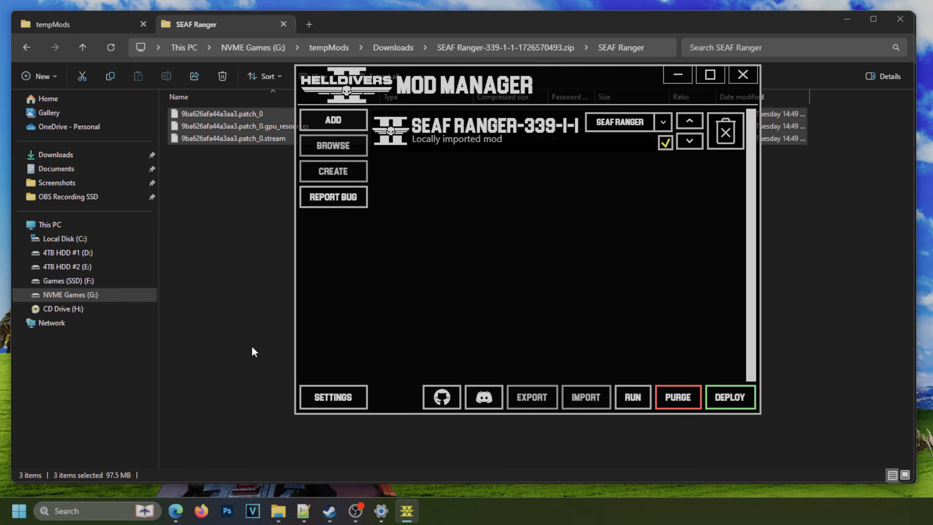
Switch to File Explorer, close the SEAF Ranger archive tab, and open the Downloads folder in G:\tempMods.
left_click(244, 377)
left_click(284, 24)
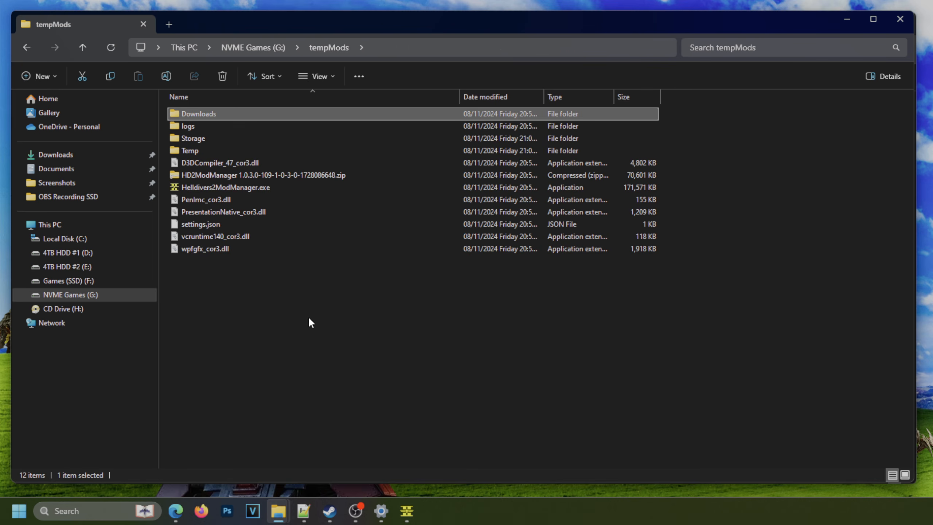
double_click(219, 116)
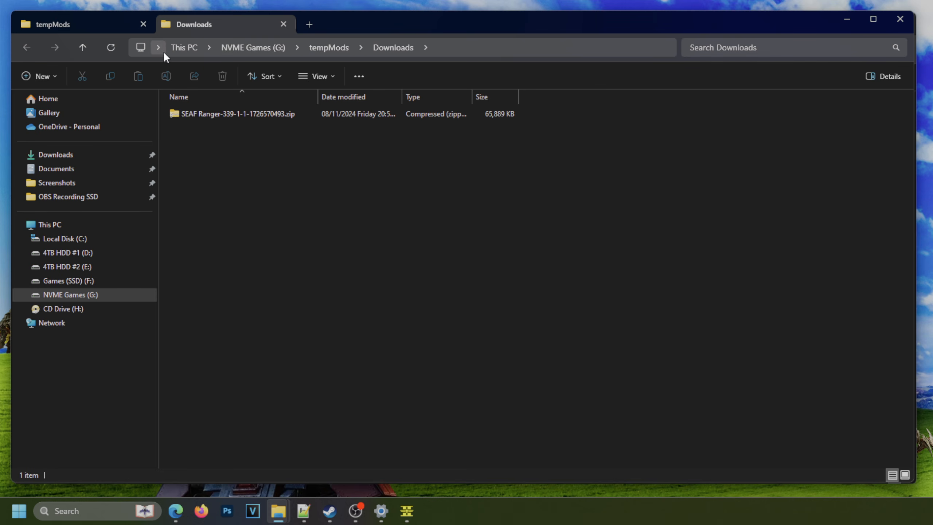
Switch to Edge, dismiss the SEAF Ranger download popup, and open the file list of AR-10 DMR Replaces R-63 Diligence.
left_click(176, 511)
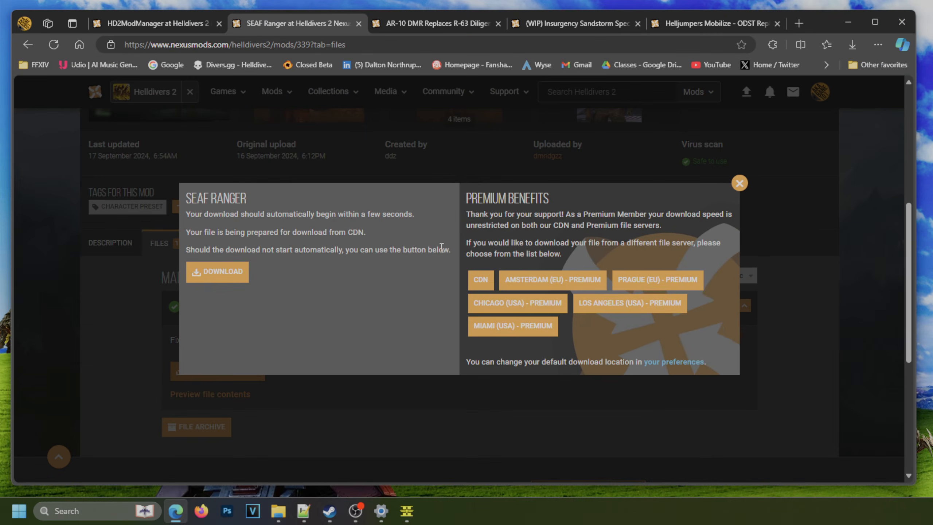
left_click(740, 184)
left_click(419, 21)
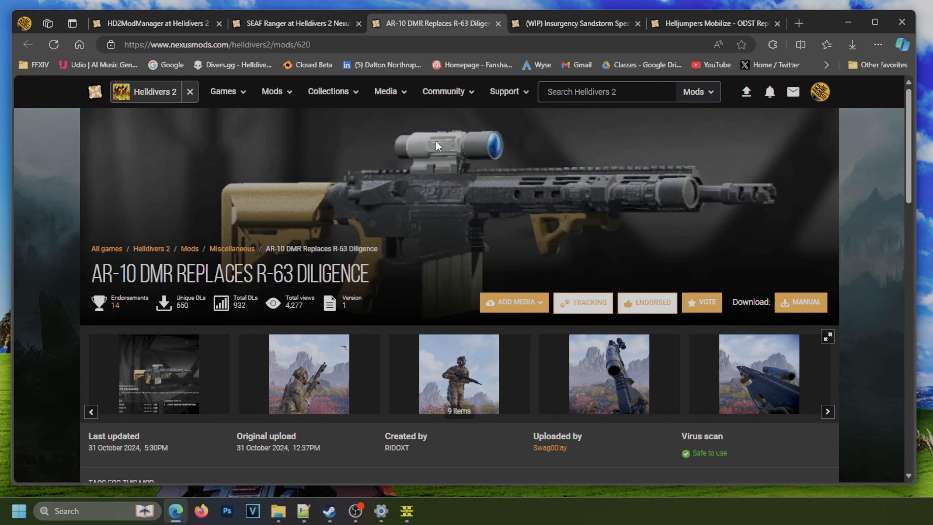
scroll(405, 339, "down", 5)
left_click(168, 304)
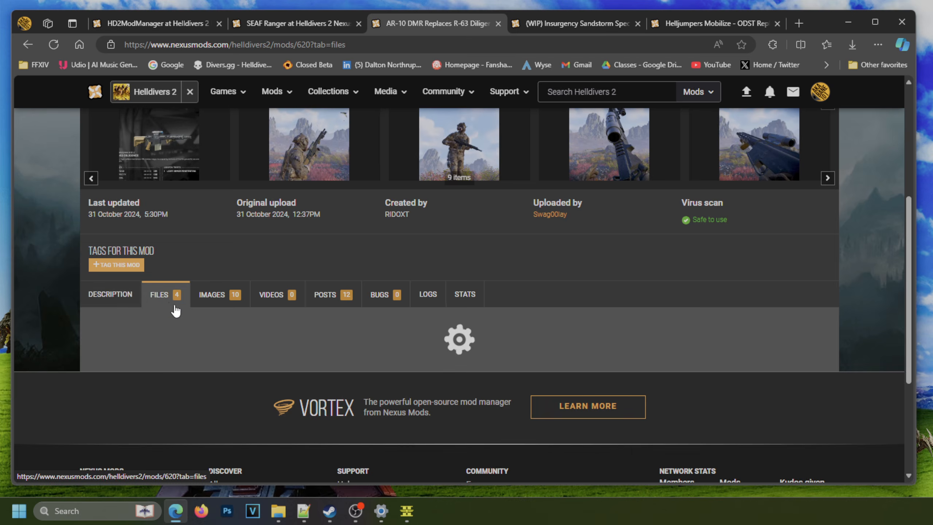
Examine the suppressor variants offered for the R-63 Diligence and R-63S Counter Sniper, including the gallery image of the No Suppressor variant.
scroll(338, 351, "down", 6)
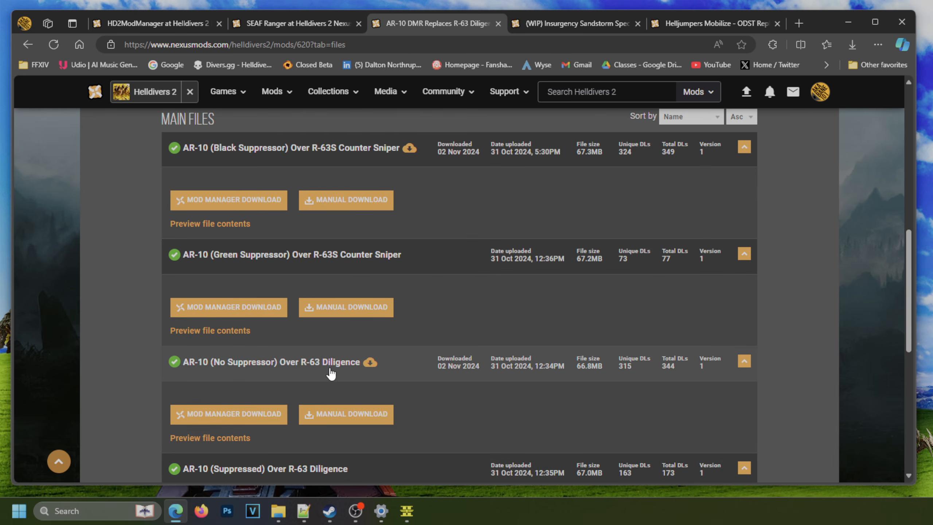
scroll(331, 373, "down", 3)
scroll(330, 365, "up", 3)
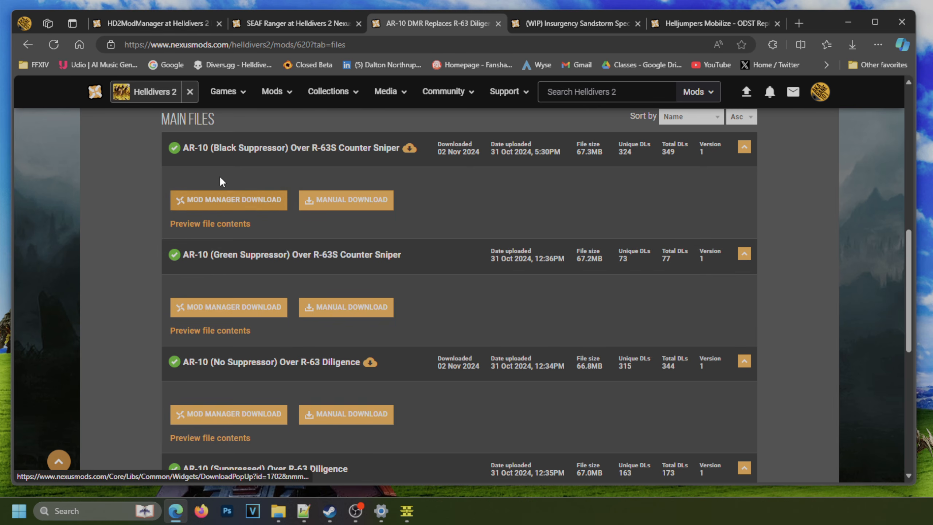
scroll(217, 175, "up", 5)
left_click(332, 162)
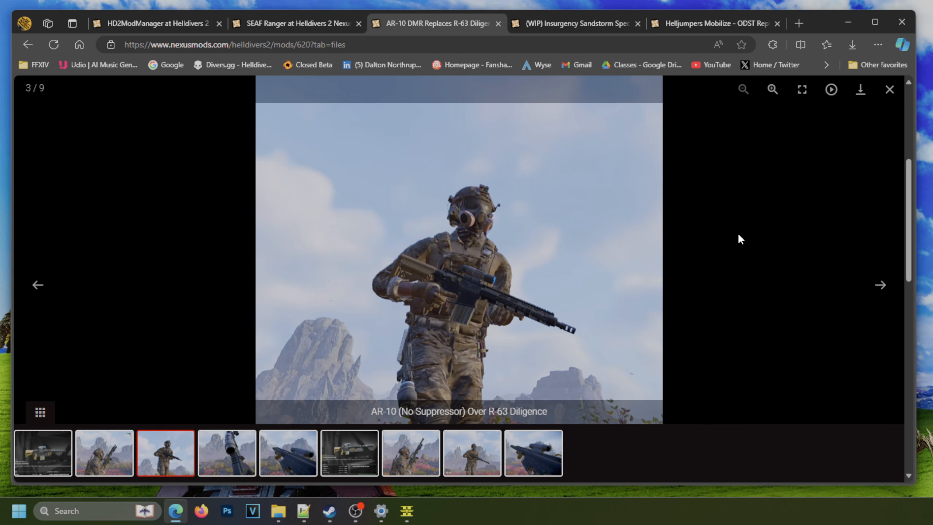
left_click(889, 90)
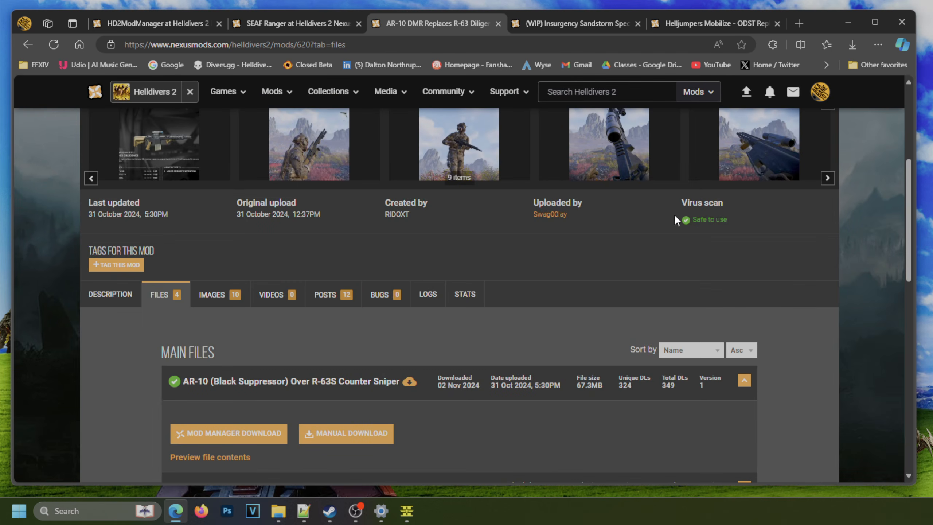
scroll(567, 256, "down", 8)
scroll(465, 245, "up", 3)
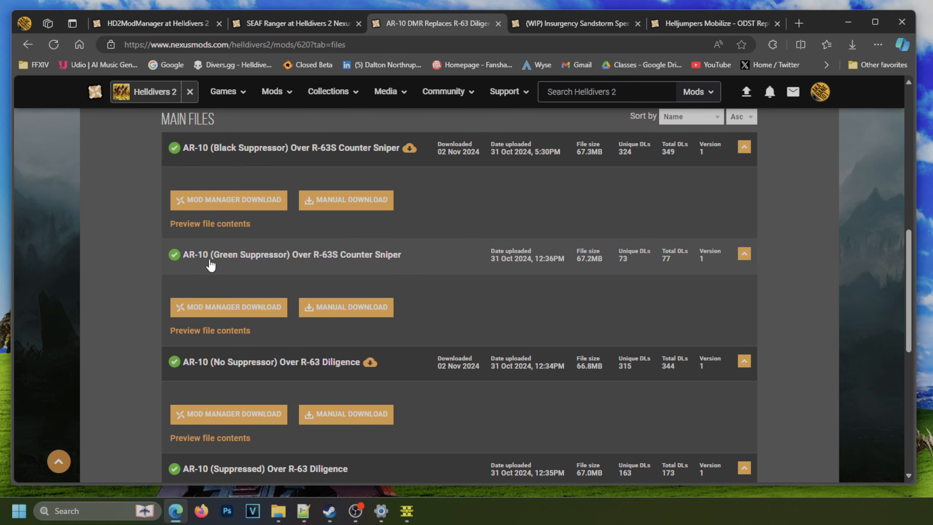
scroll(249, 273, "down", 1)
scroll(249, 272, "down", 3)
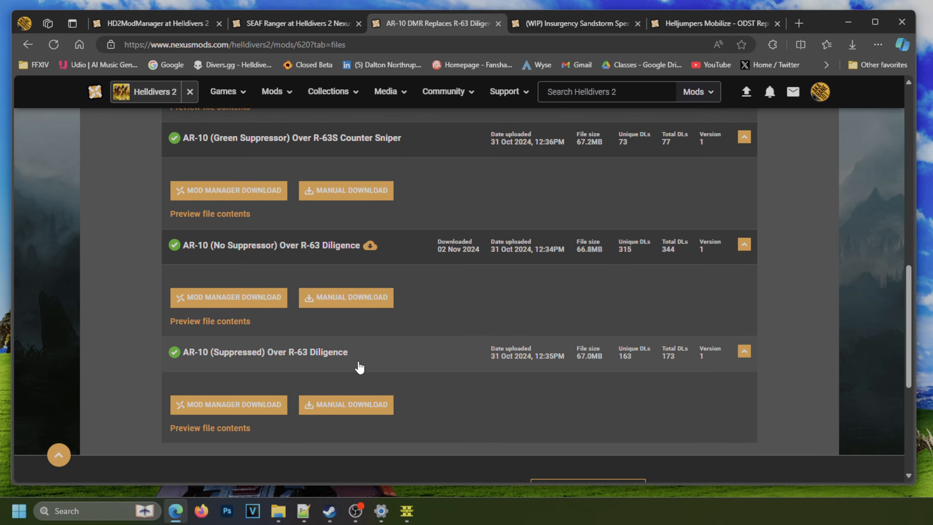
scroll(355, 367, "up", 5)
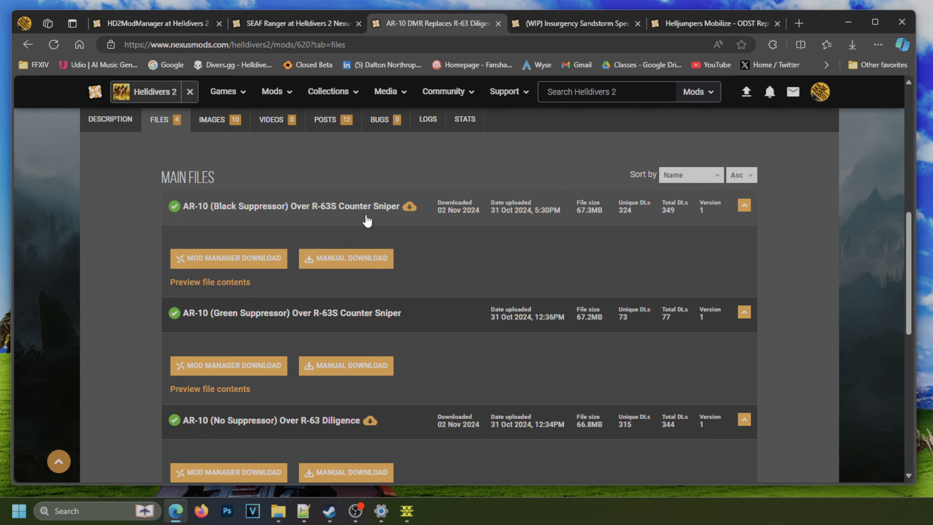
scroll(371, 271, "down", 3)
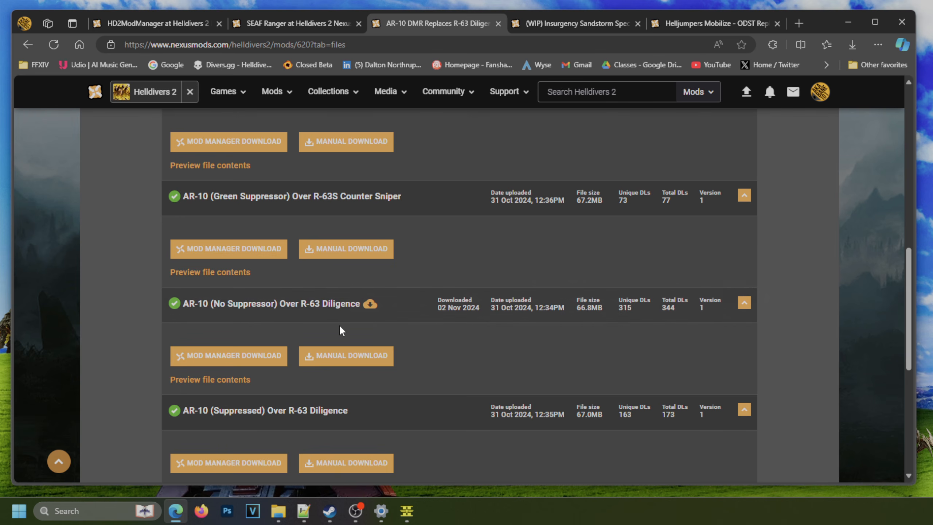
scroll(507, 327, "up", 2)
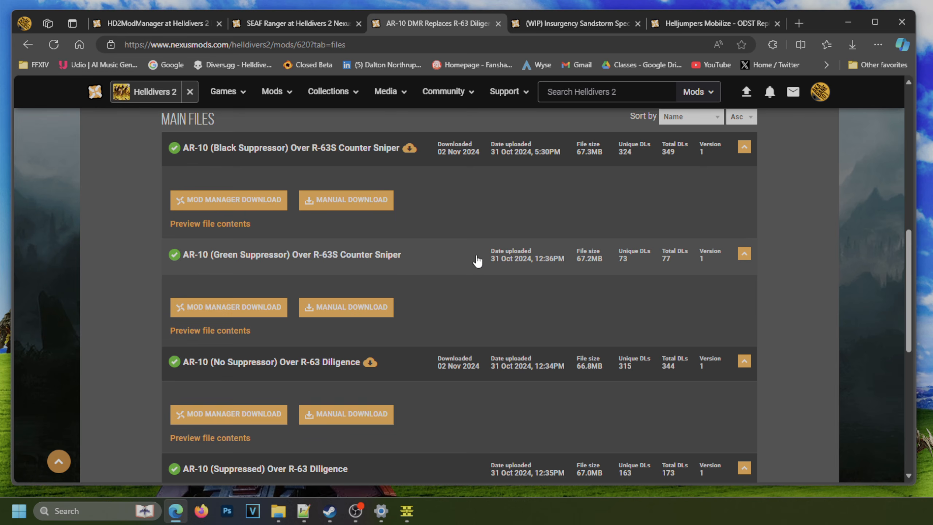
Manually download the main file AR-10 (No Suppressor) Over R-63 Diligence.
scroll(481, 283, "down", 5)
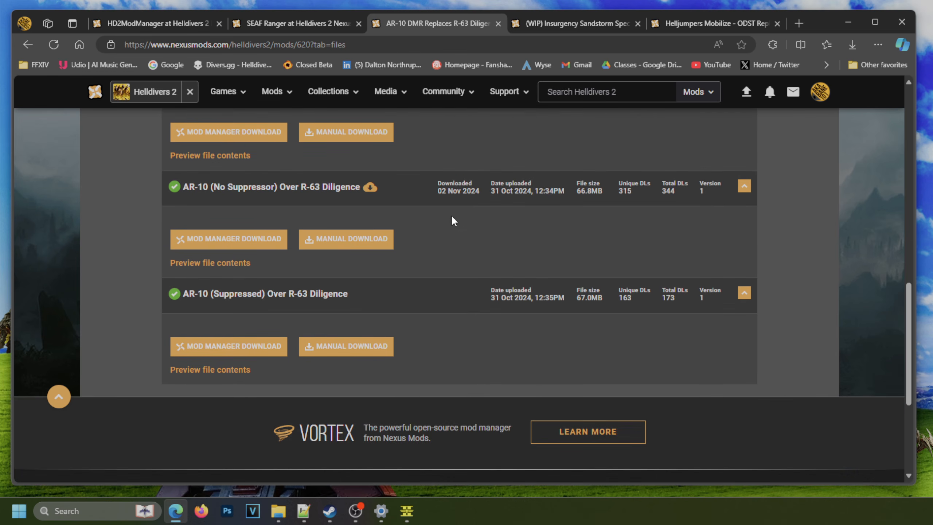
left_click(346, 242)
mouse_move(698, 94)
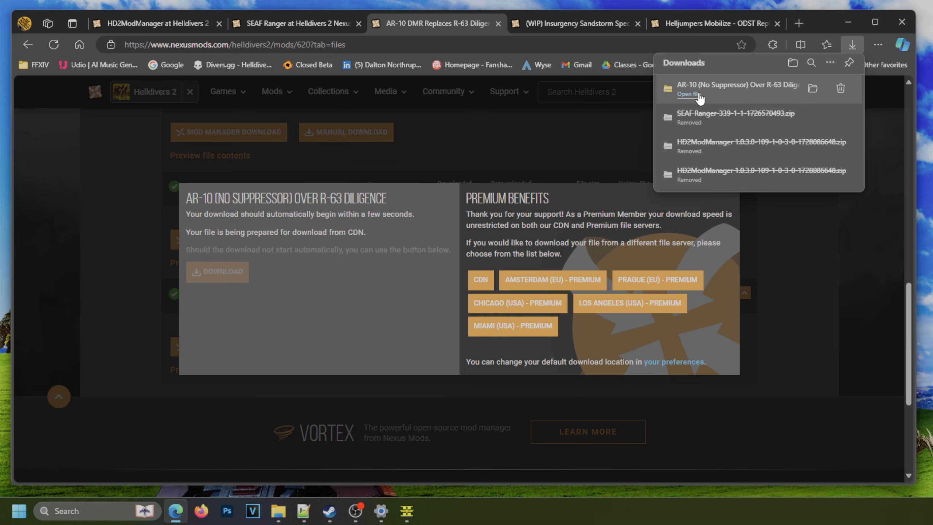
Transfer AR-10 (No Suppressor) Over R-63 Diligence-620-1-1730396053.zip from the system Downloads folder into G:\tempMods\Downloads using File Explorer.
left_click(812, 89)
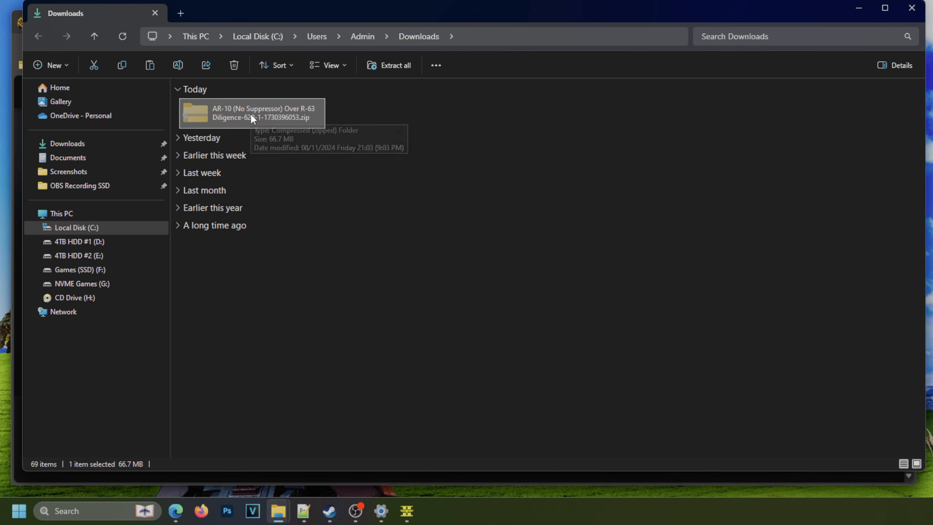
left_click(861, 12)
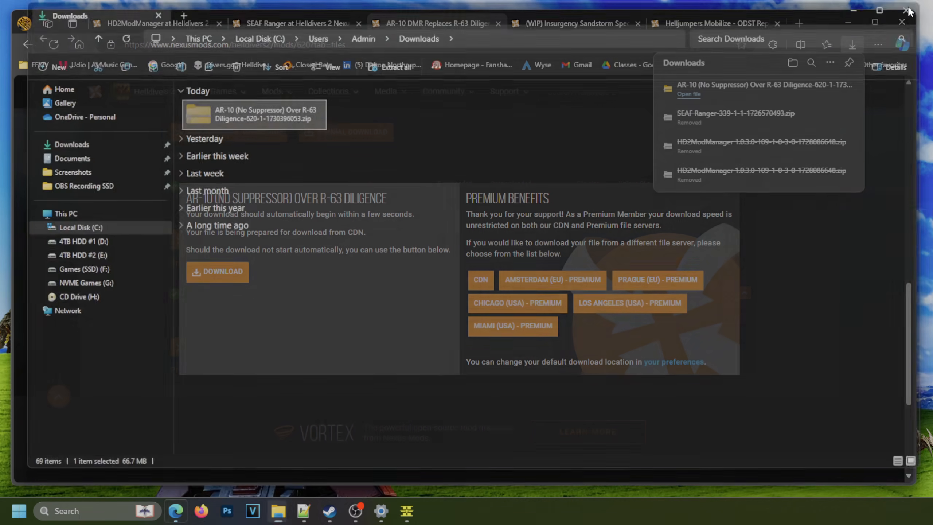
mouse_move(278, 511)
left_click(324, 457)
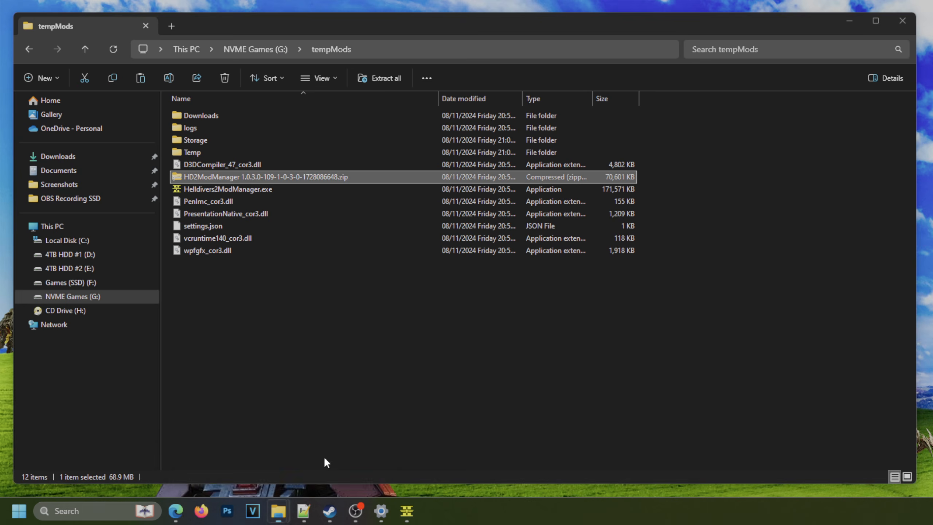
double_click(194, 116)
right_click(261, 184)
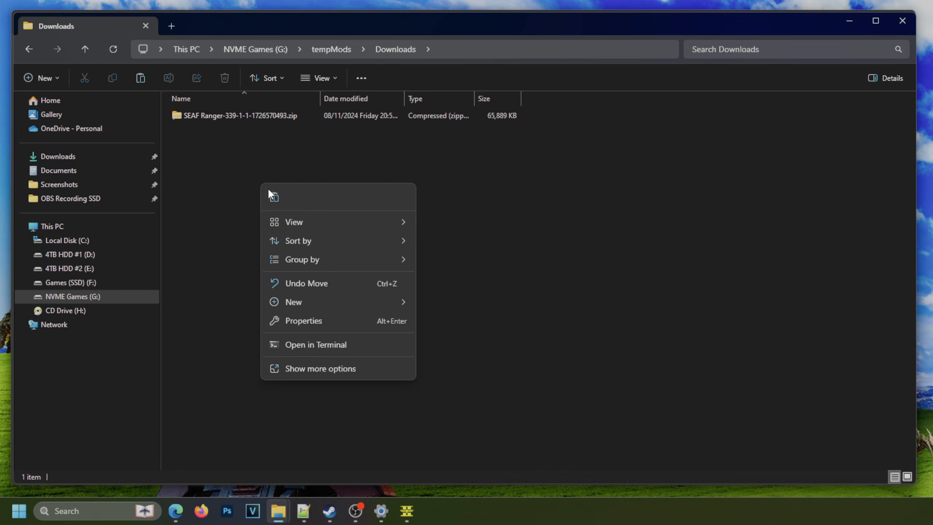
left_click(272, 195)
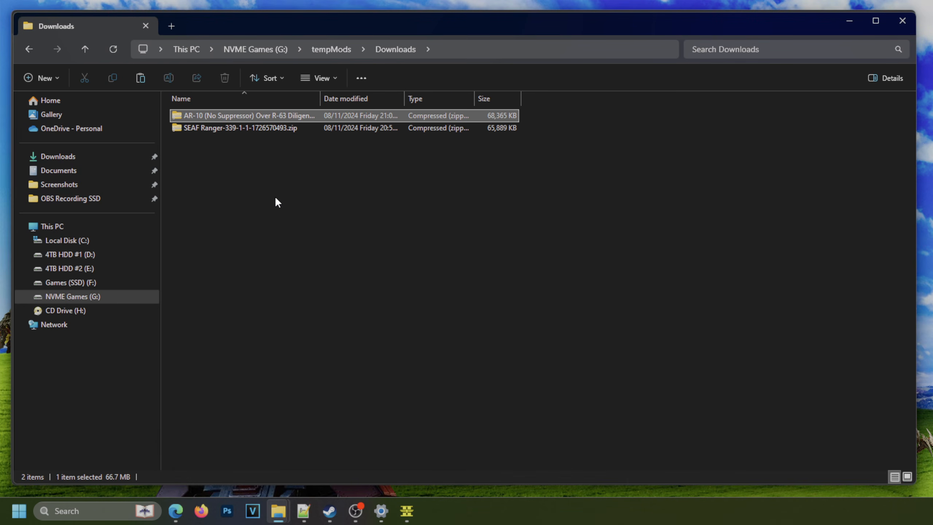
Examine the patch files inside the AR-10 (No Suppressor) archive and return to G:\tempMods\Downloads.
double_click(260, 115)
key("ctrl+a")
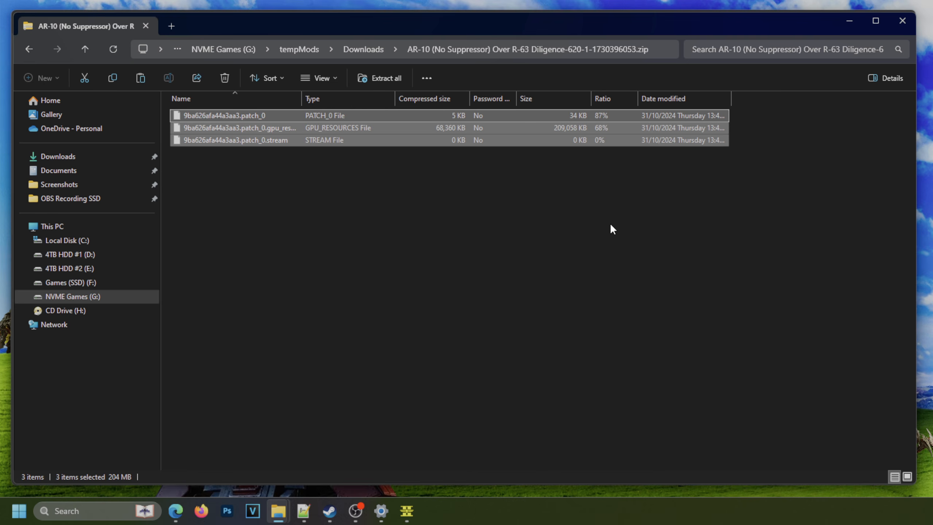
left_click(352, 43)
left_click(331, 285)
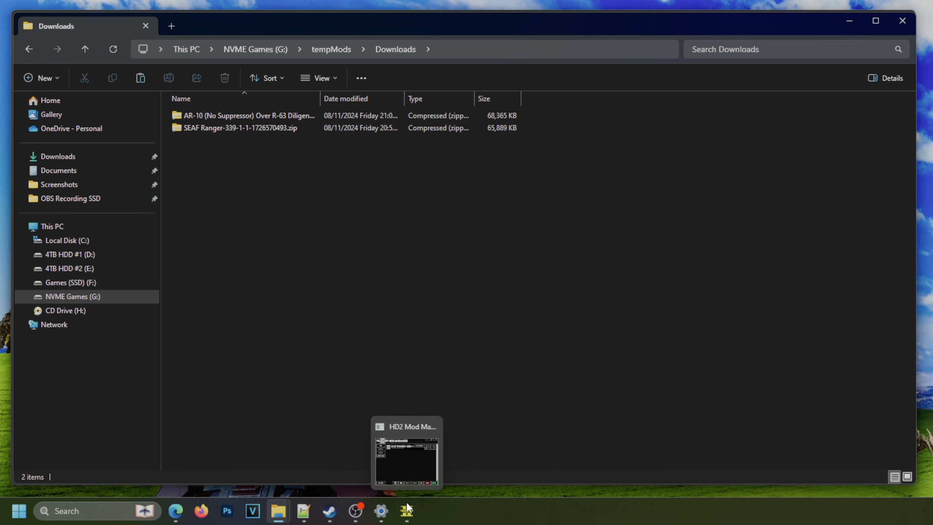
Switch to the Helldivers 2 Mod Manager and add the AR-10 (No Suppressor) Over R-63 Diligence archive from G:\tempMods\Downloads.
left_click(406, 510)
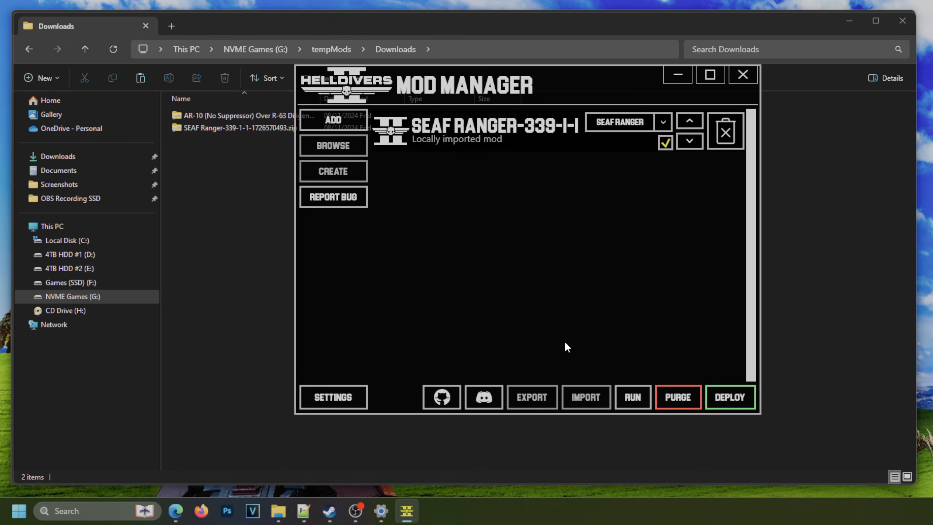
left_click(335, 113)
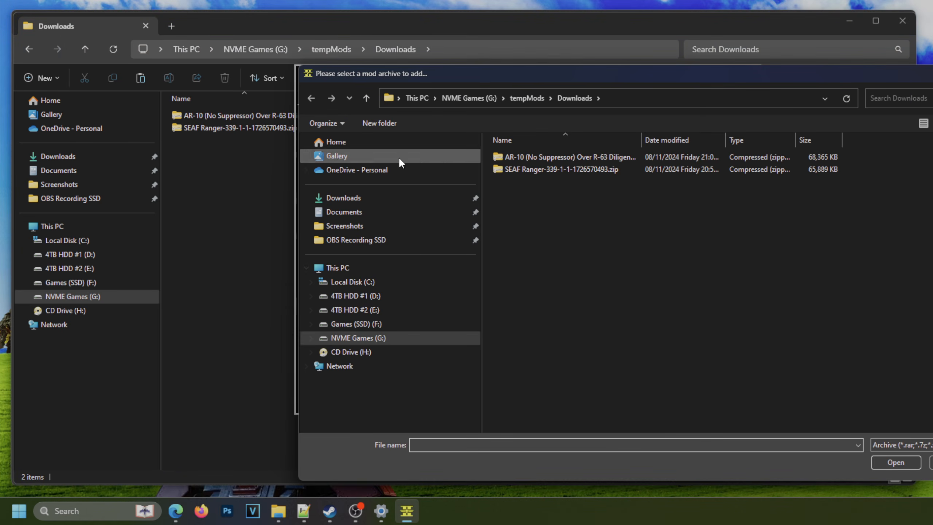
double_click(555, 158)
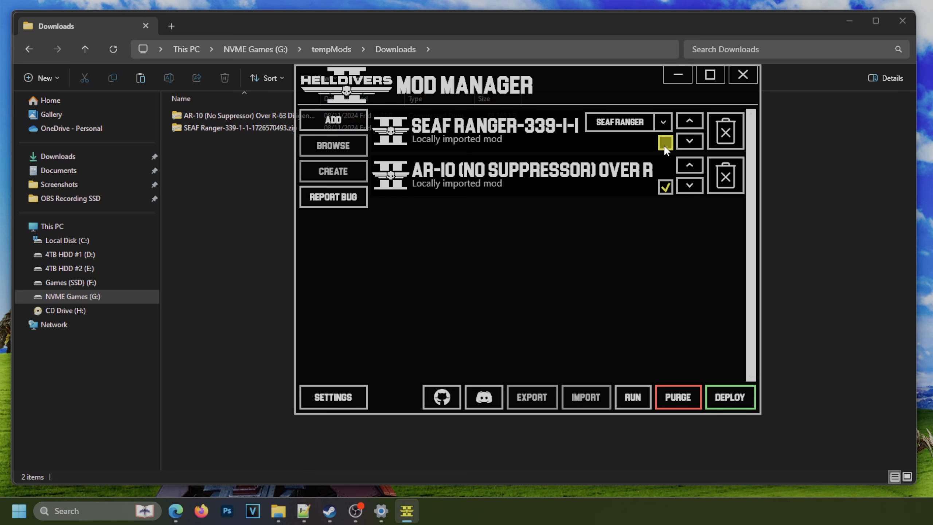
Deploy the AR-10 (No Suppressor) mod with SEAF Ranger disabled.
left_click(736, 396)
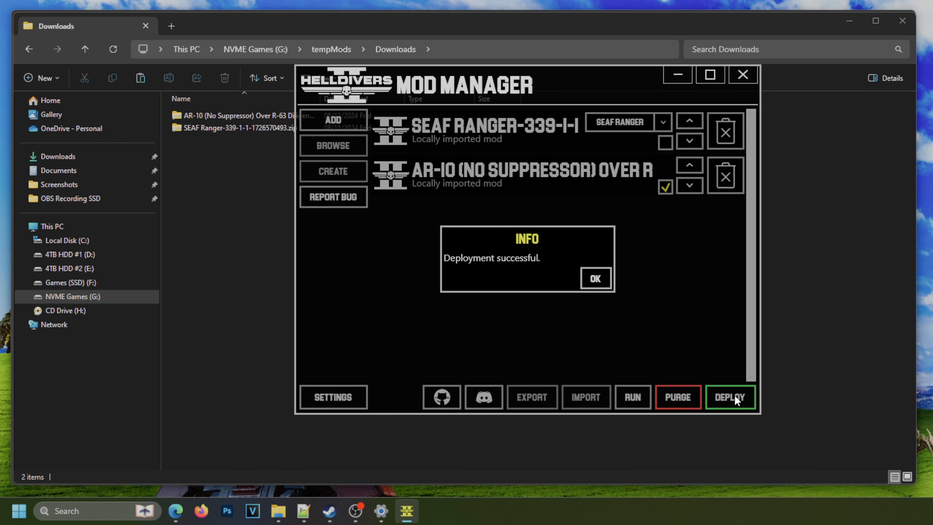
Dismiss the deployment notice and launch Helldivers 2 from the mod manager.
left_click(596, 280)
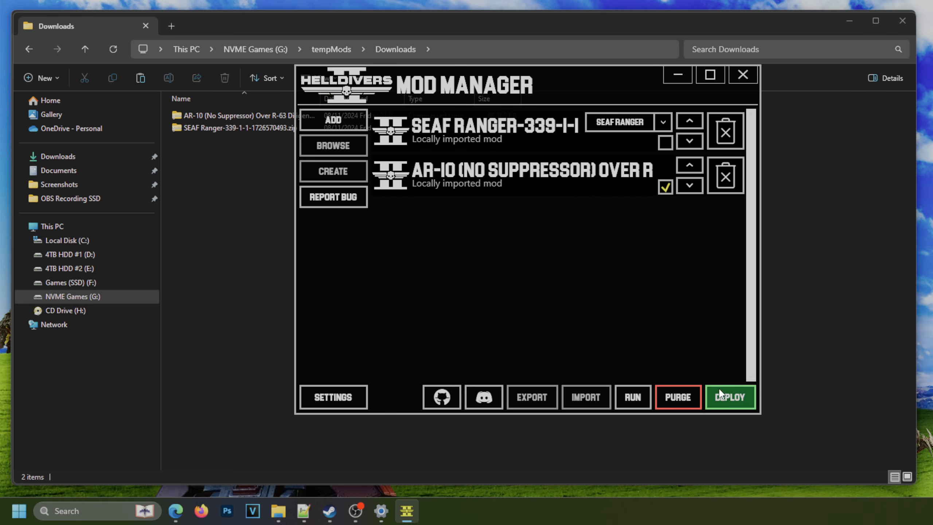
left_click(633, 401)
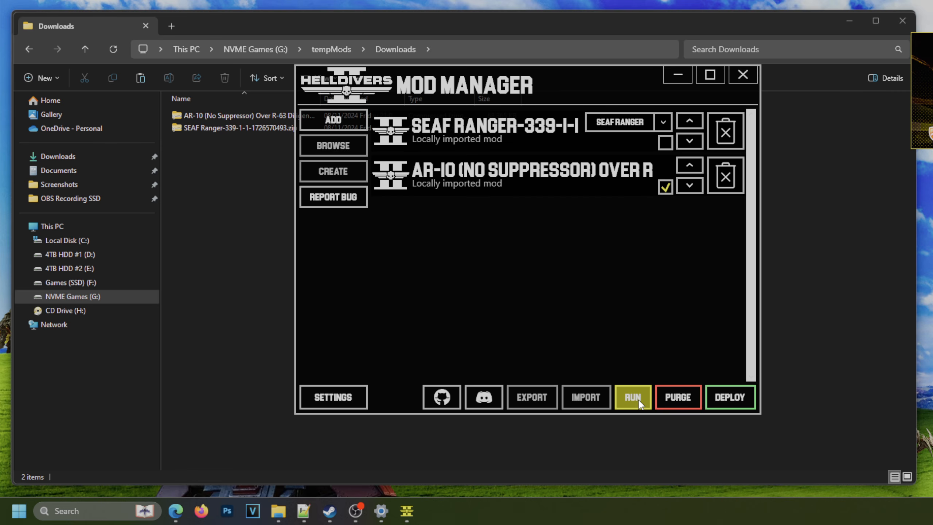
left_click(639, 403)
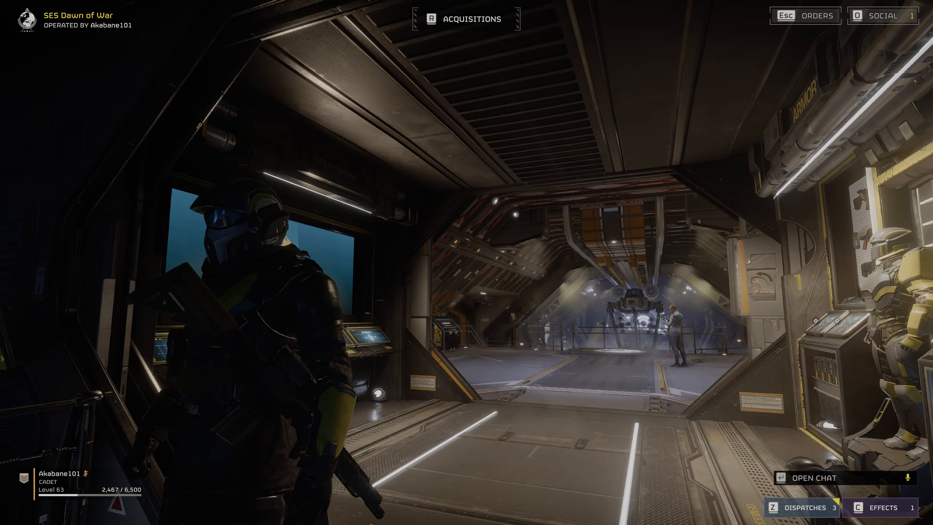
Inspect the AR-10 replacement rifle on the character aboard the ship and quit Helldivers 2.
key("d")
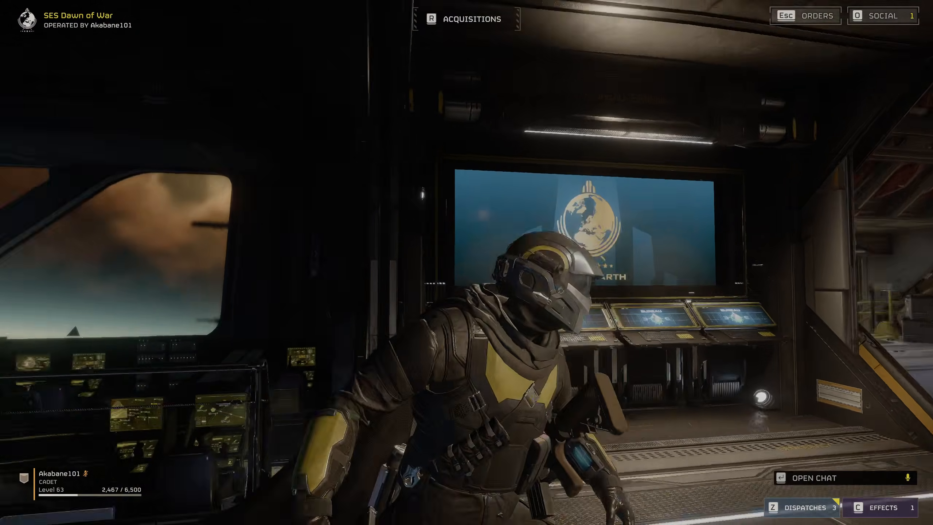
key("a")
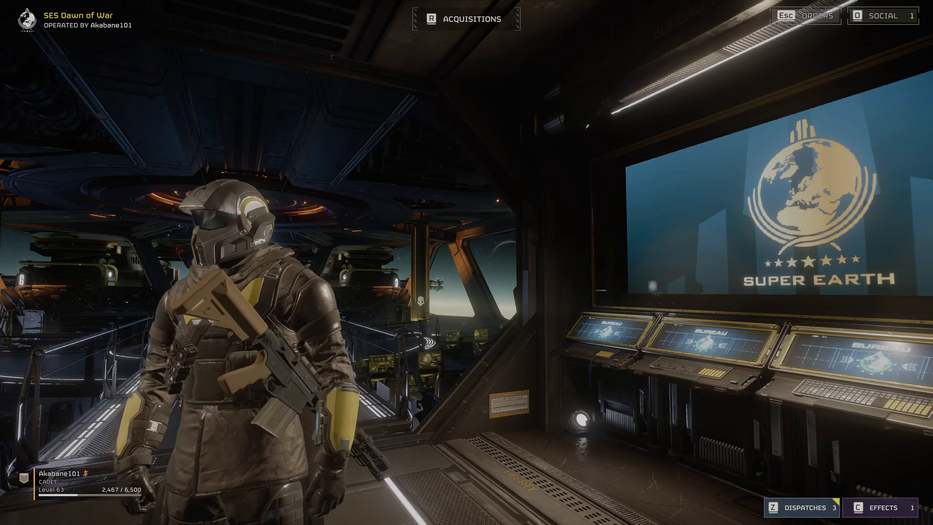
key("Escape")
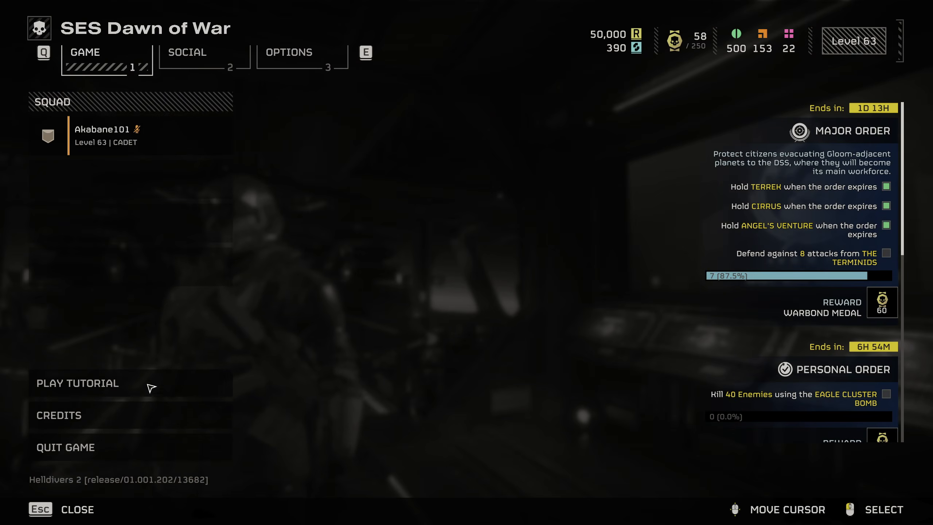
left_click(121, 450)
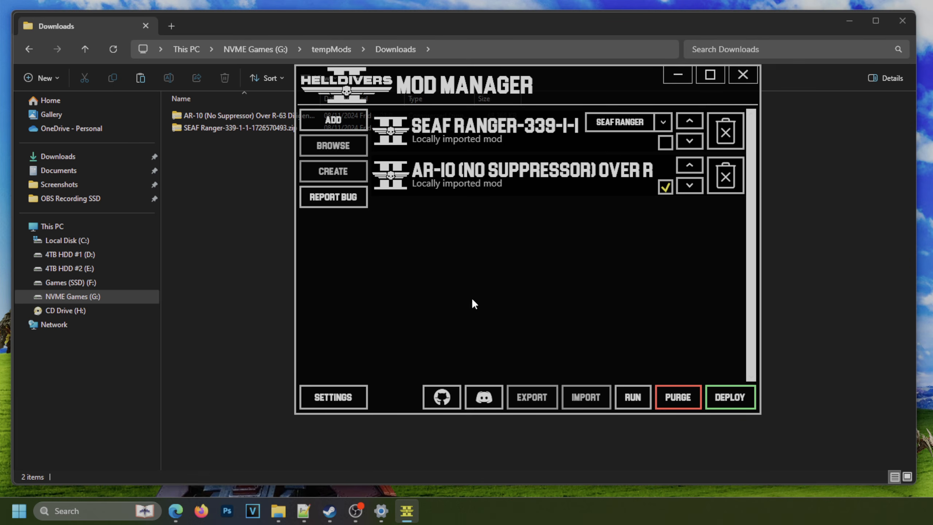
Switch to Microsoft Edge, close the AR-10 download prompt and show the (WIP) Insurgency Sandstorm Spec Ops Voice Replacer page.
mouse_move(176, 511)
left_click(177, 478)
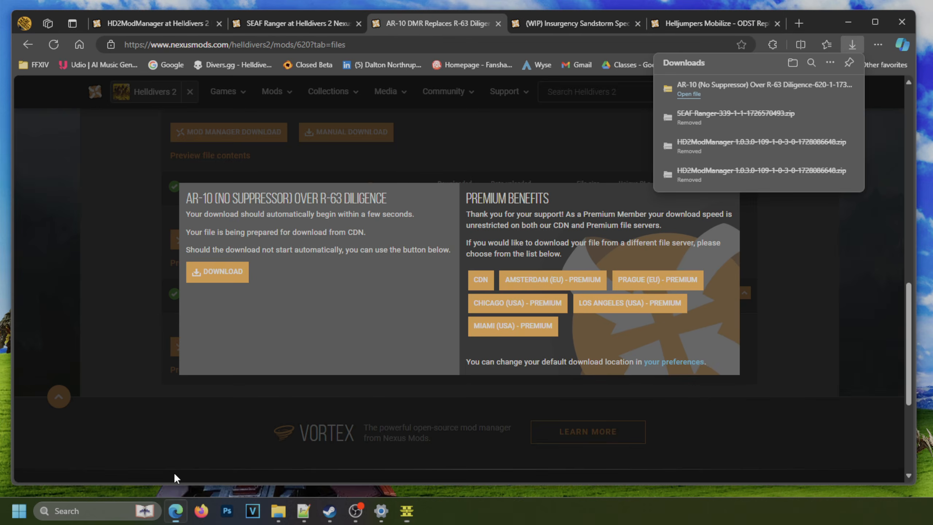
left_click(833, 274)
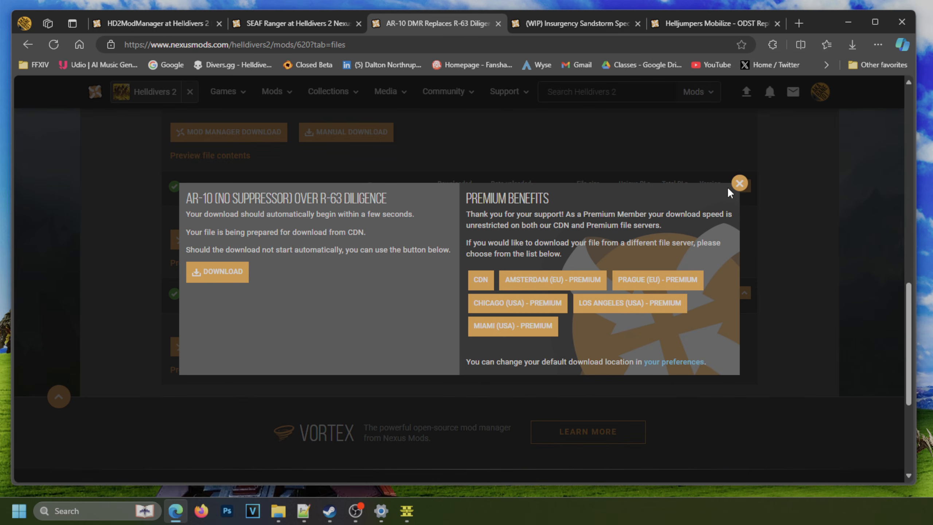
left_click(739, 184)
left_click(569, 23)
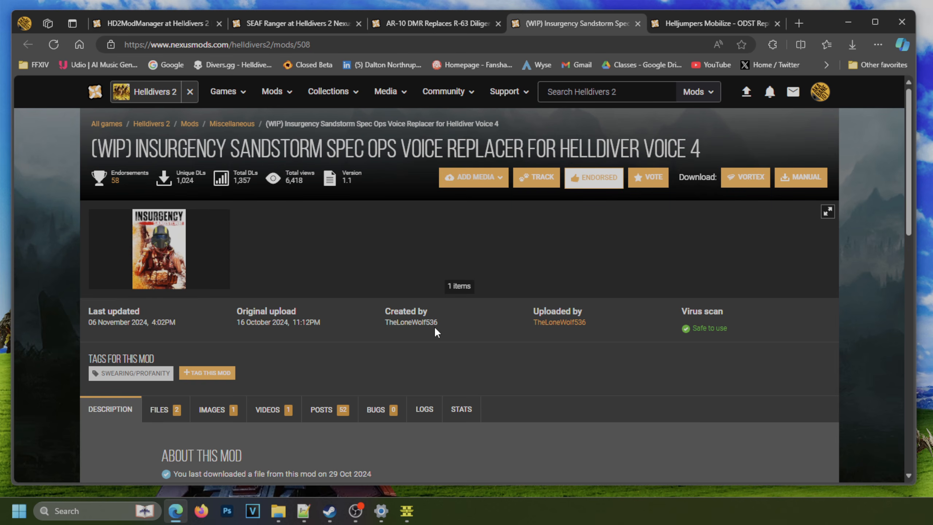
Examine the Insurgency Sandstorm voice mod's description, installation notes and user comments.
scroll(431, 328, "down", 1)
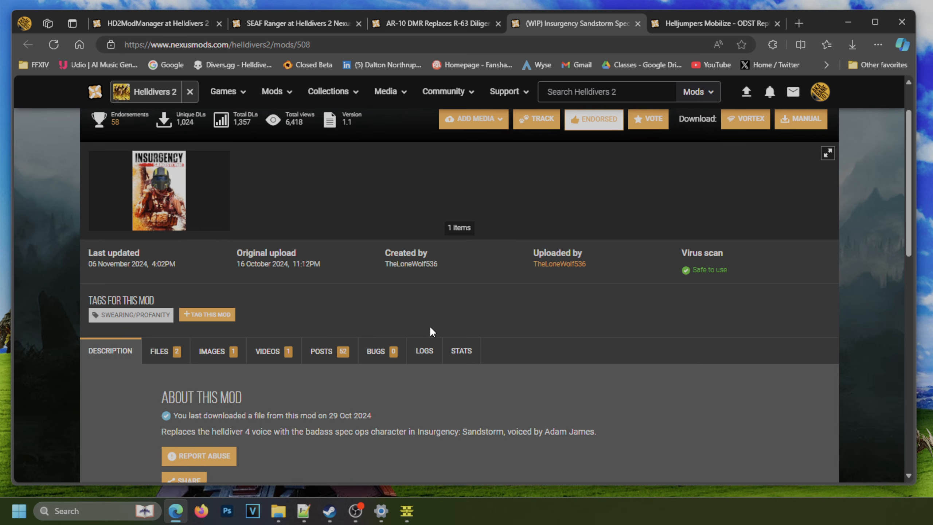
scroll(429, 326, "down", 8)
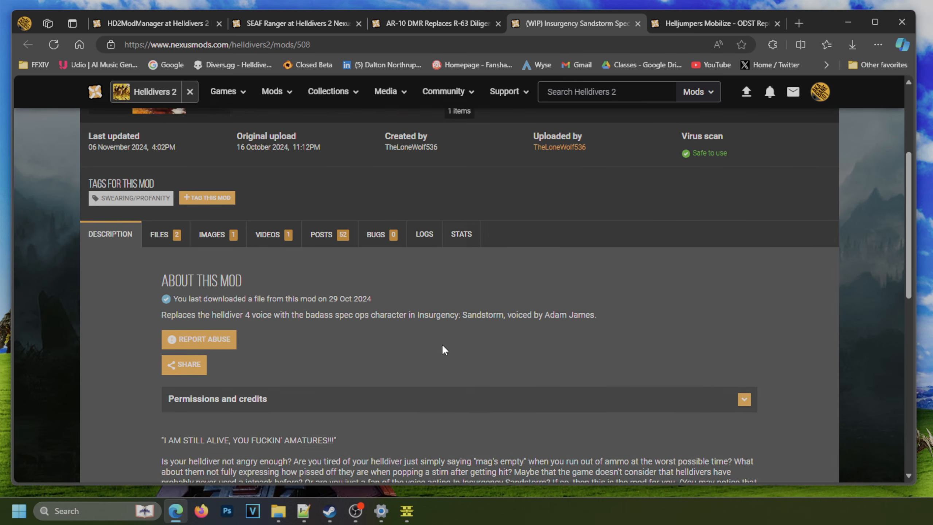
scroll(441, 335, "down", 2)
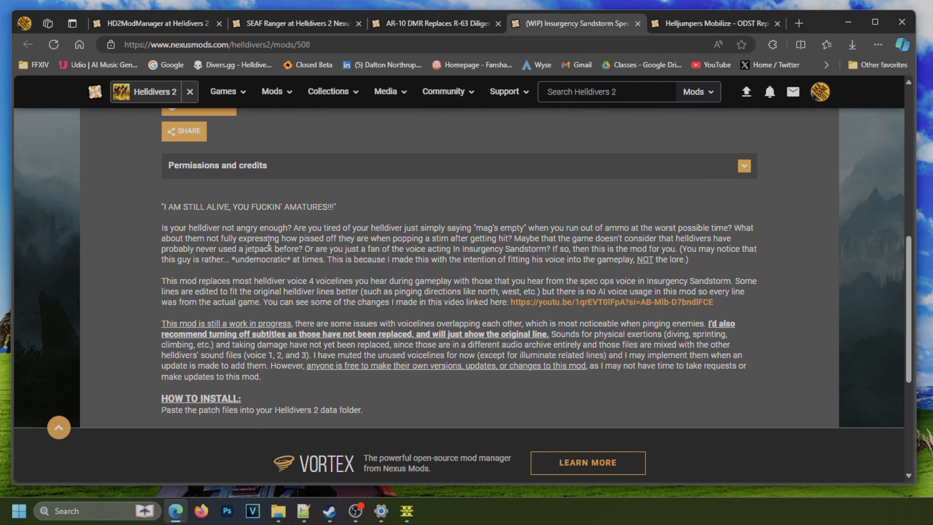
scroll(389, 346, "up", 4)
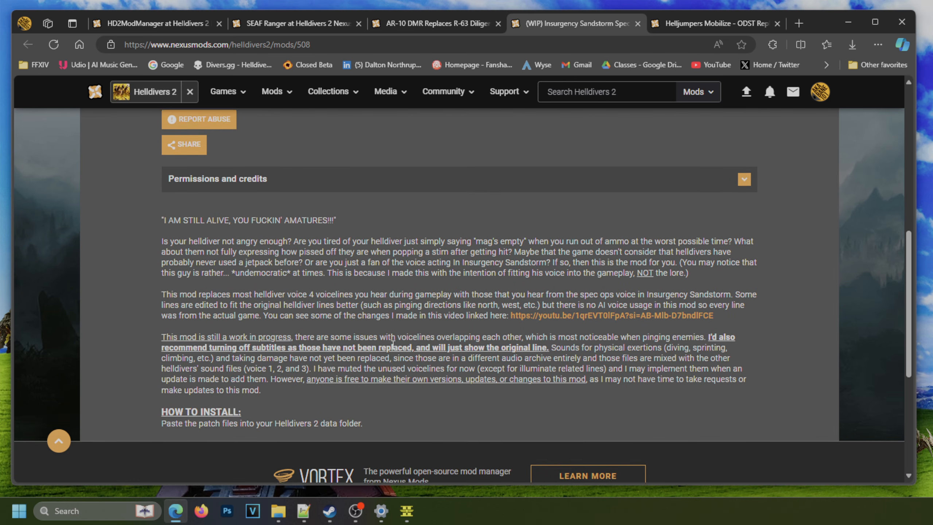
scroll(399, 349, "up", 3)
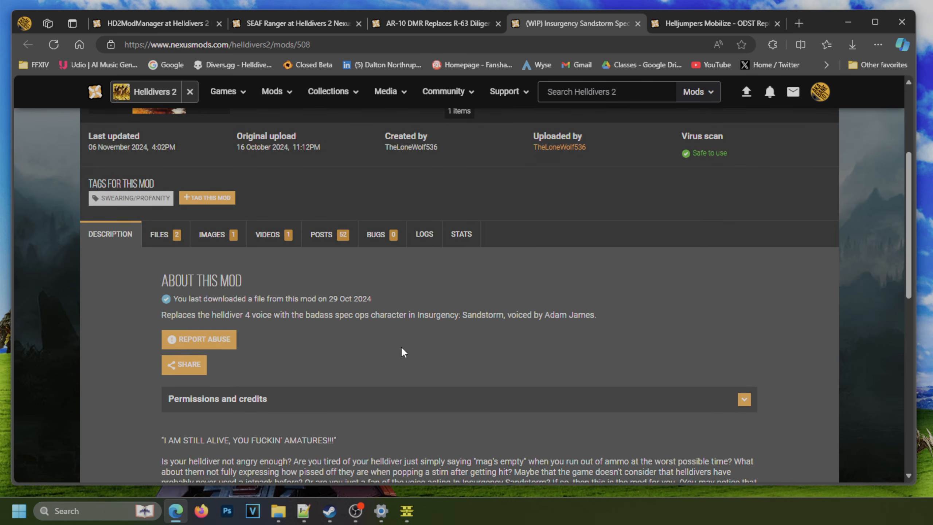
scroll(401, 347, "up", 5)
scroll(399, 356, "down", 2)
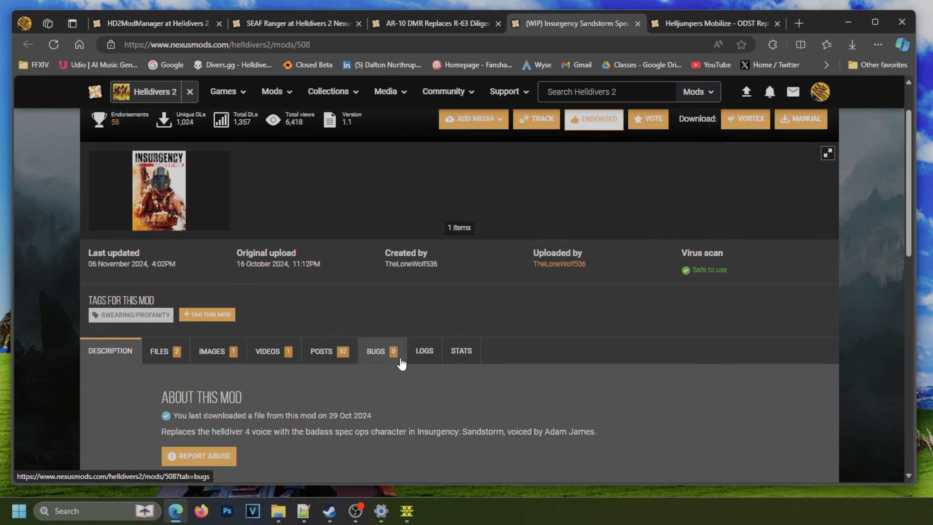
left_click(337, 359)
scroll(397, 371, "down", 5)
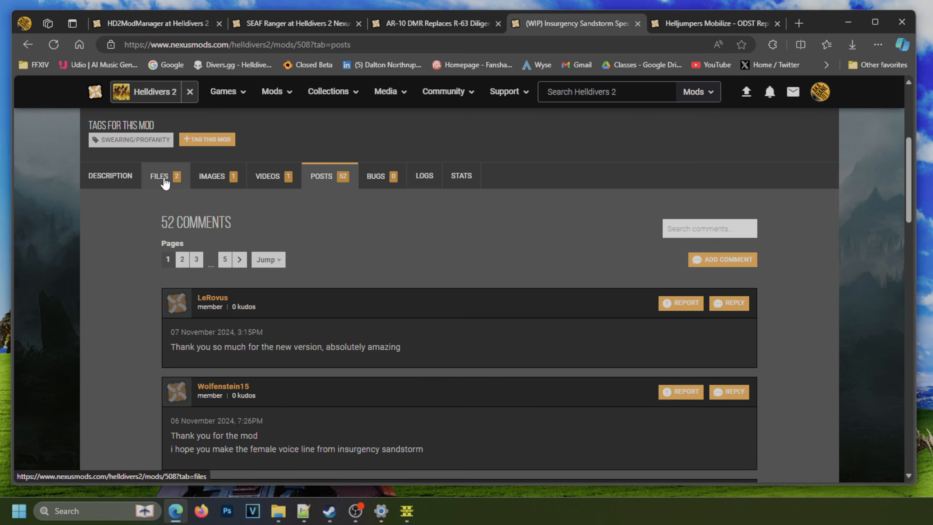
Manually download the main Spec Ops Voicelines file, version 1.1, from the voice mod's file list.
left_click(180, 191)
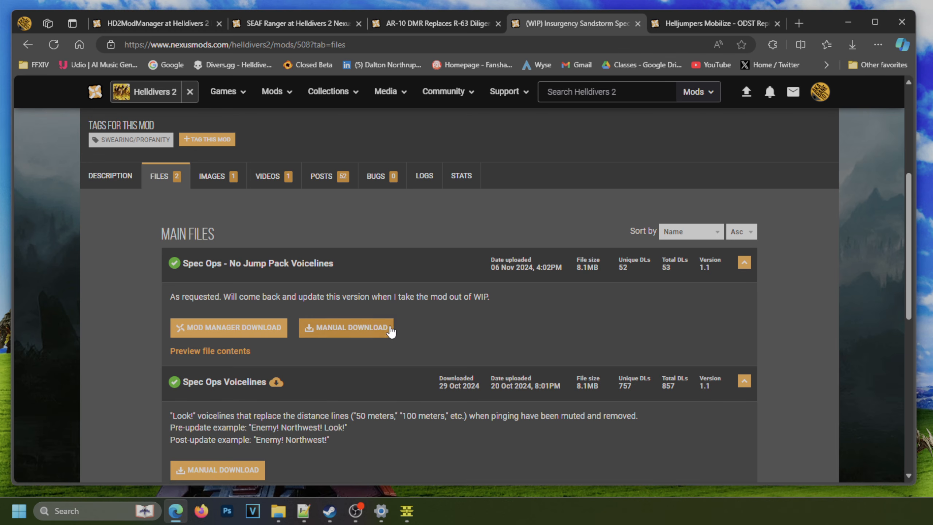
scroll(367, 331, "down", 1)
scroll(359, 380, "down", 1)
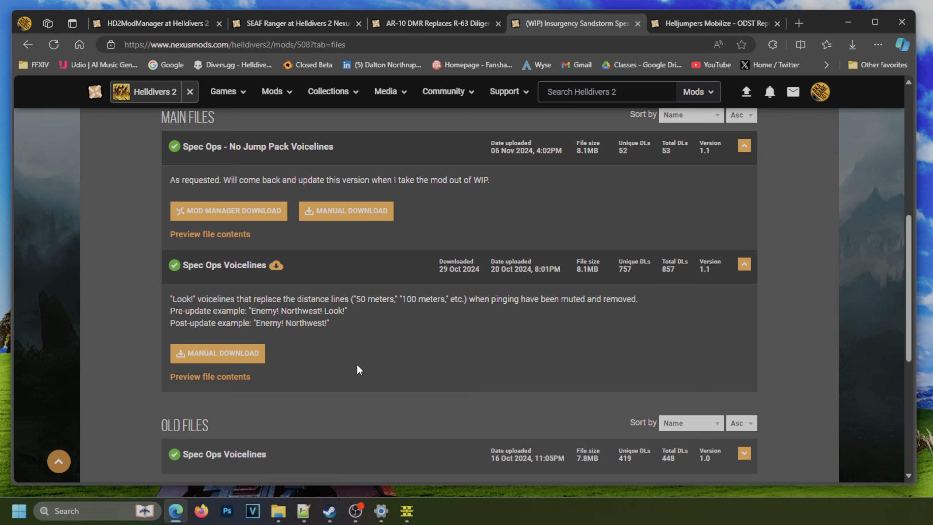
left_click(245, 355)
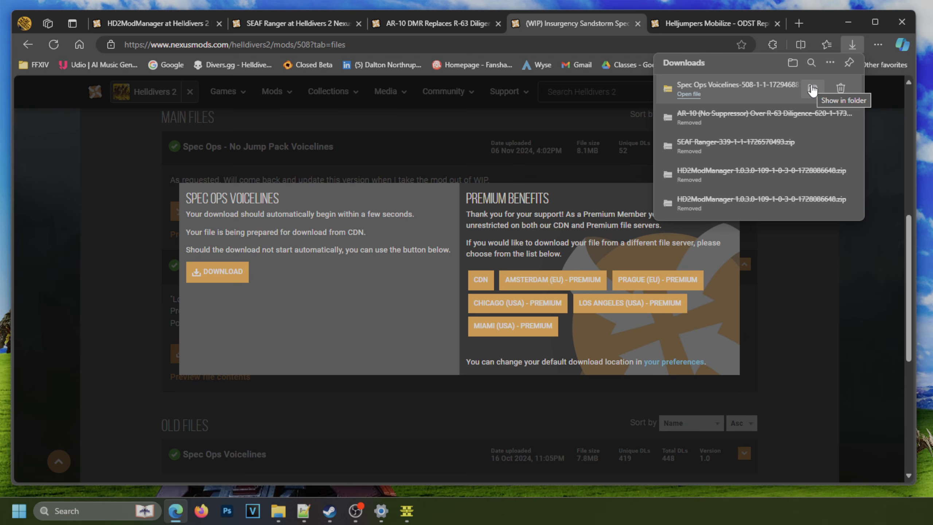
Transfer Spec Ops Voicelines-508-1-1-1729468871.zip from the system Downloads folder into G:\tempMods\Downloads using File Explorer.
left_click(812, 89)
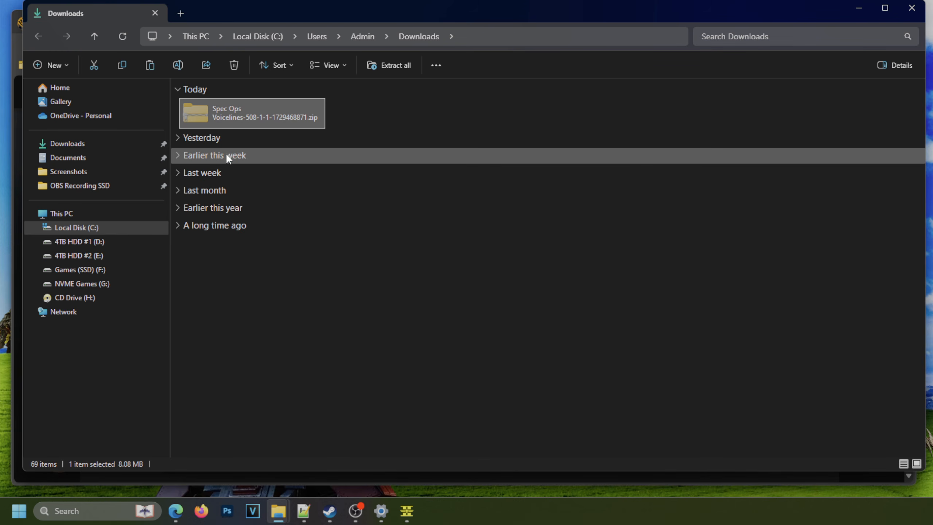
left_click(911, 9)
left_click(278, 511)
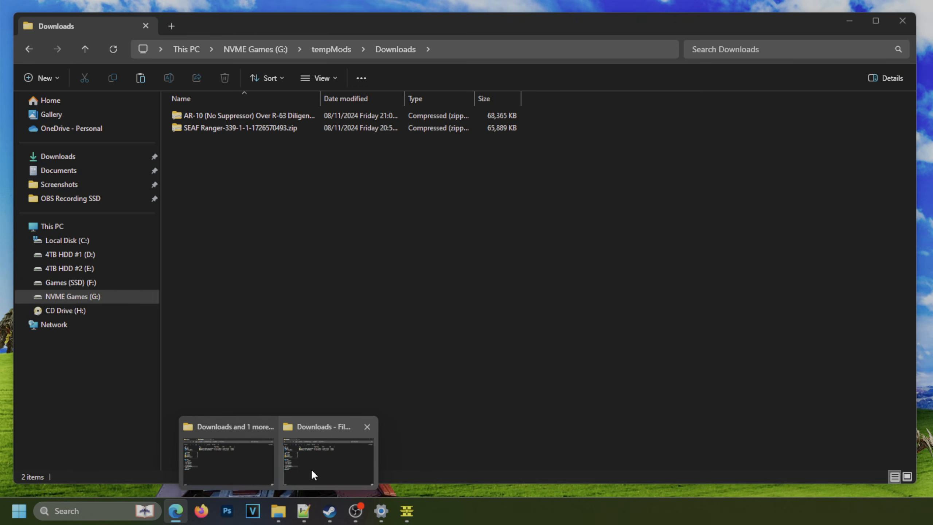
left_click(313, 471)
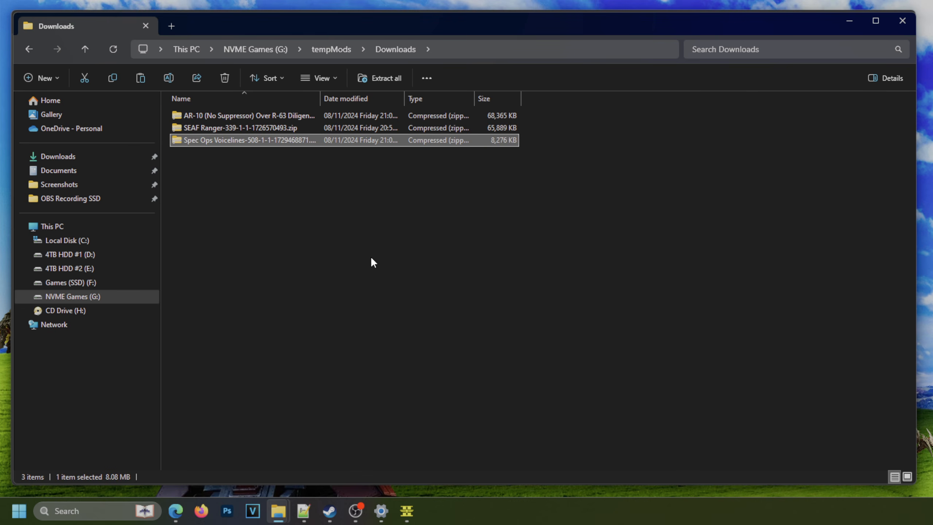
Switch to the Helldivers 2 Mod Manager and add the Spec Ops Voicelines archive, with SEAF Ranger enabled again.
left_click(407, 511)
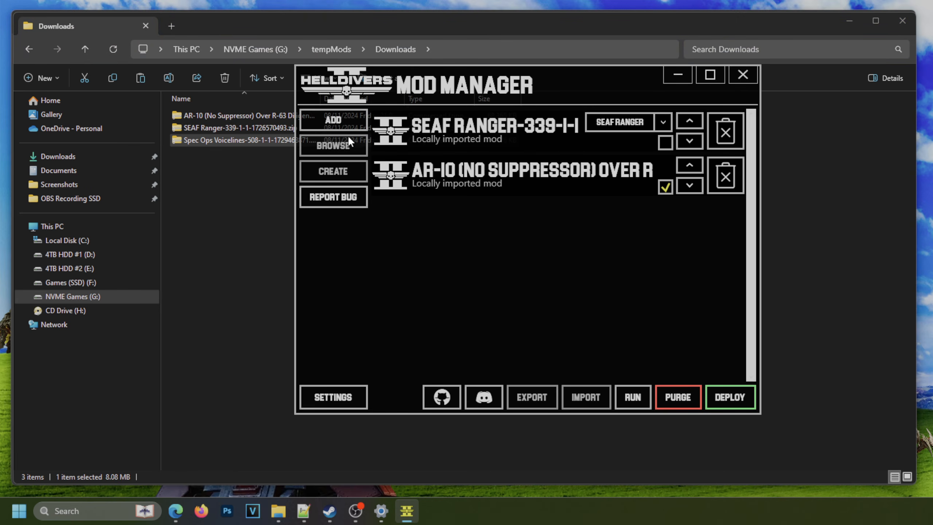
left_click(339, 116)
double_click(537, 181)
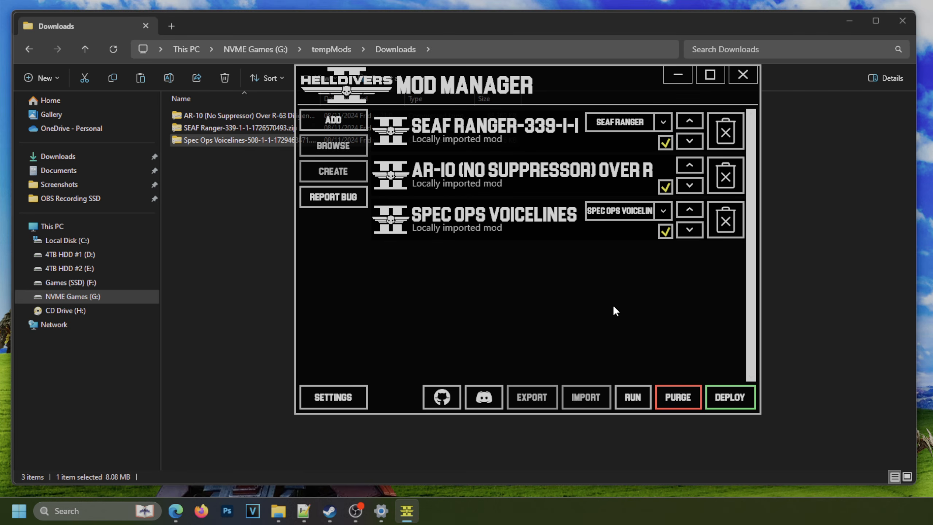
Deploy SEAF Ranger, AR-10 (No Suppressor) and Spec Ops Voicelines together, and check SEAF Ranger's variant choices.
left_click(730, 395)
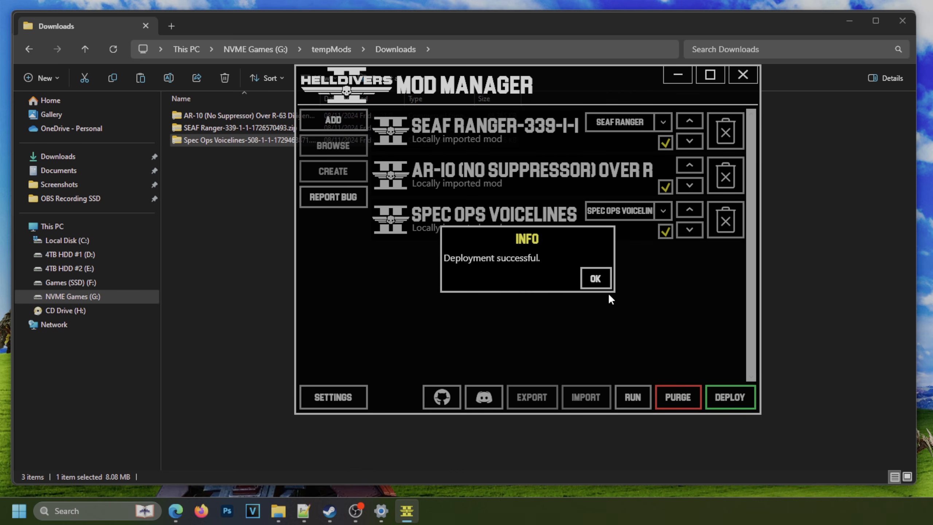
left_click(602, 286)
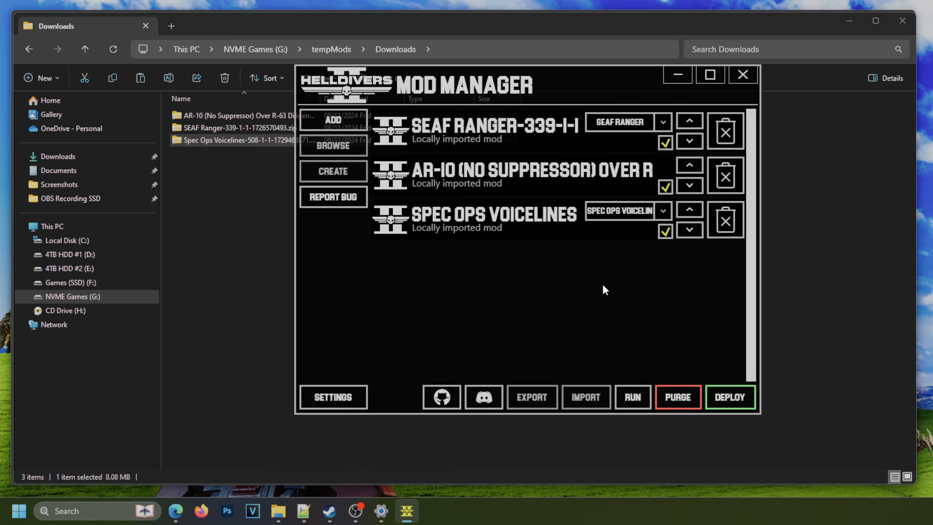
left_click(668, 126)
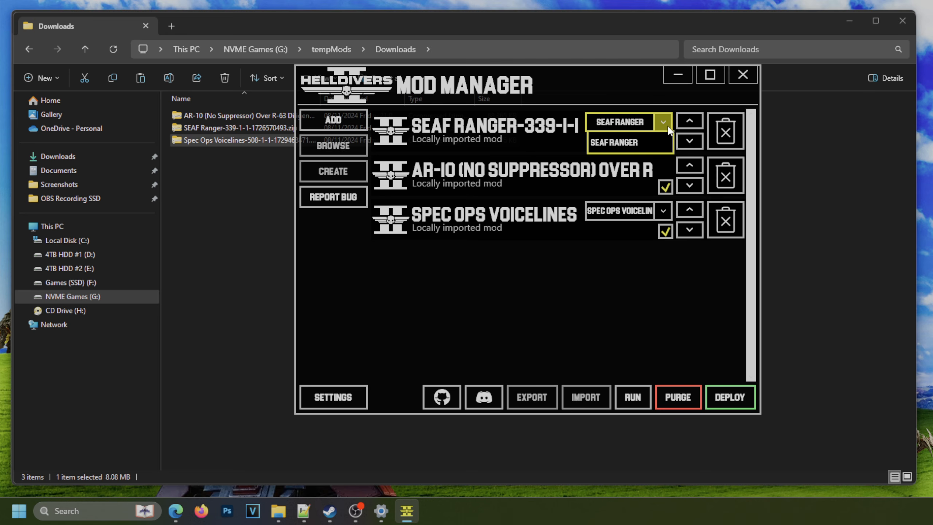
left_click(595, 282)
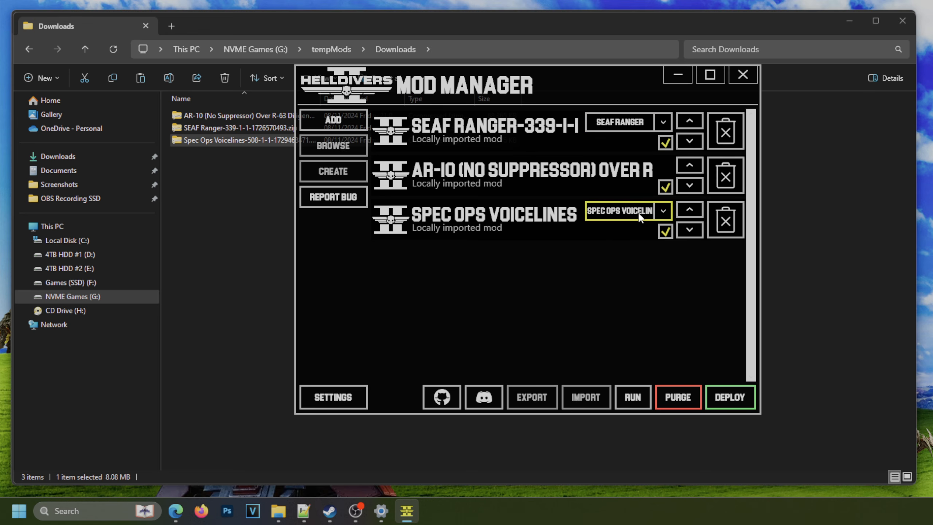
Switch to Microsoft Edge and examine the Helljumpers Mobilize - ODST Replacers page, including the enlarged armor variants image.
left_click(175, 510)
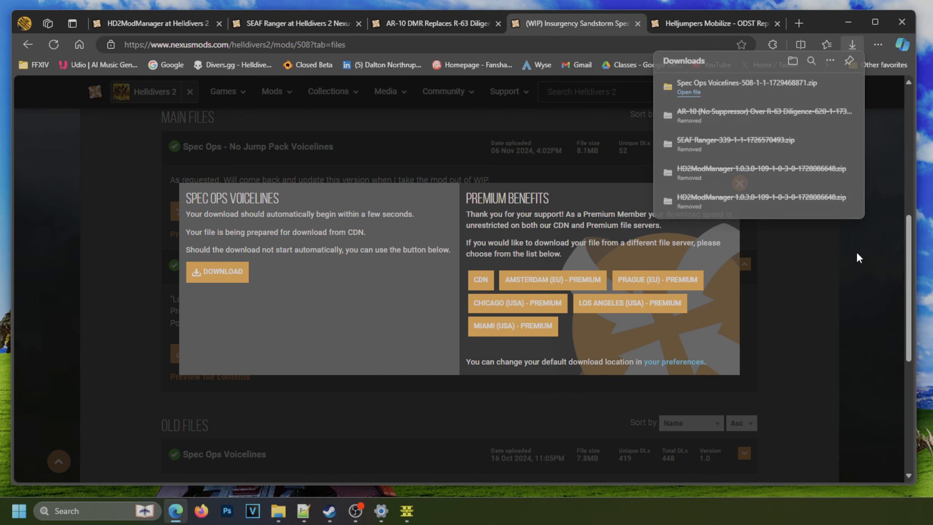
left_click(715, 25)
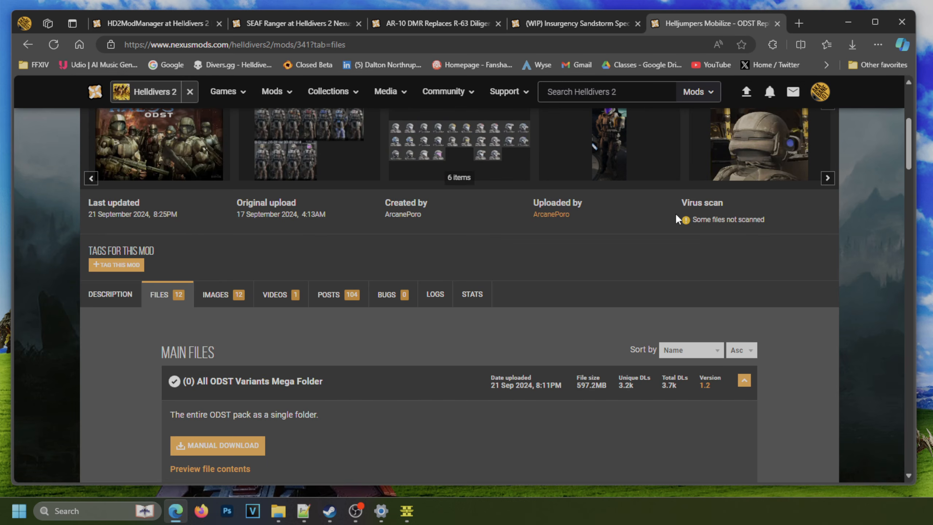
scroll(675, 213, "up", 5)
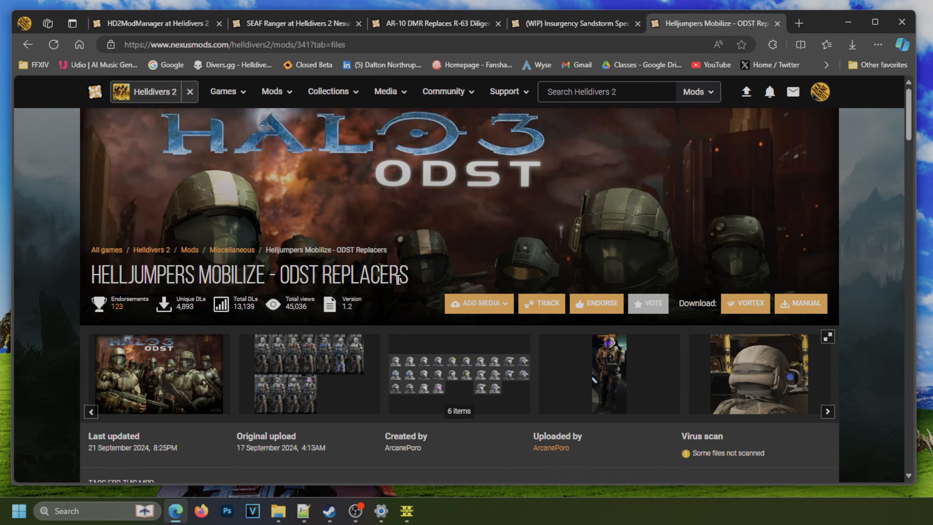
scroll(396, 285, "down", 1)
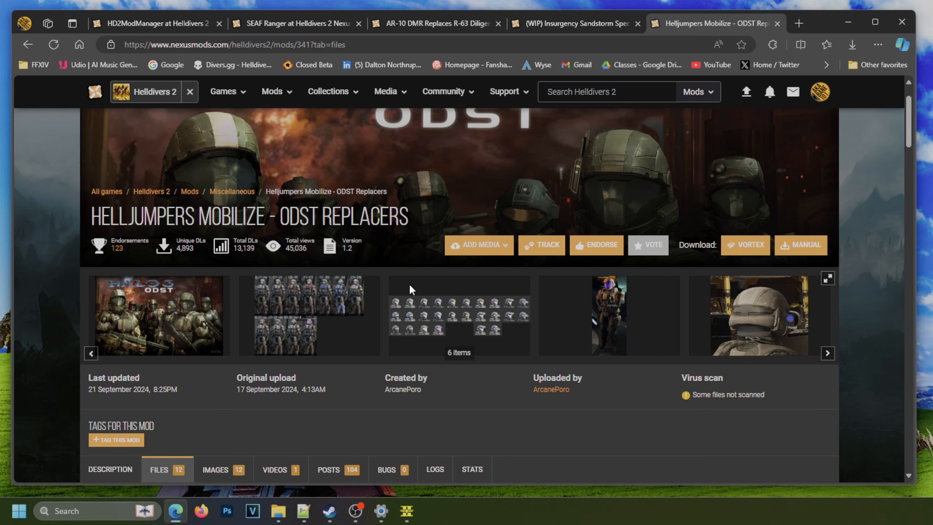
left_click(315, 300)
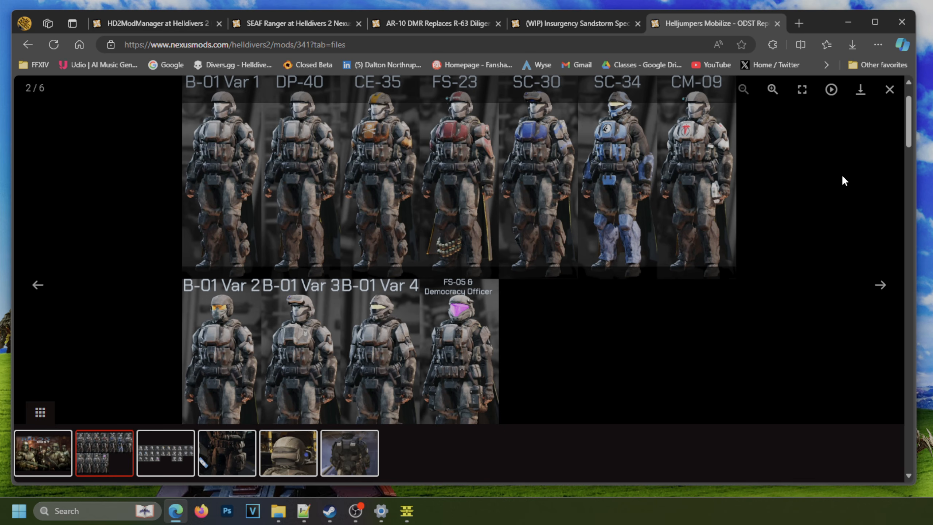
left_click(889, 89)
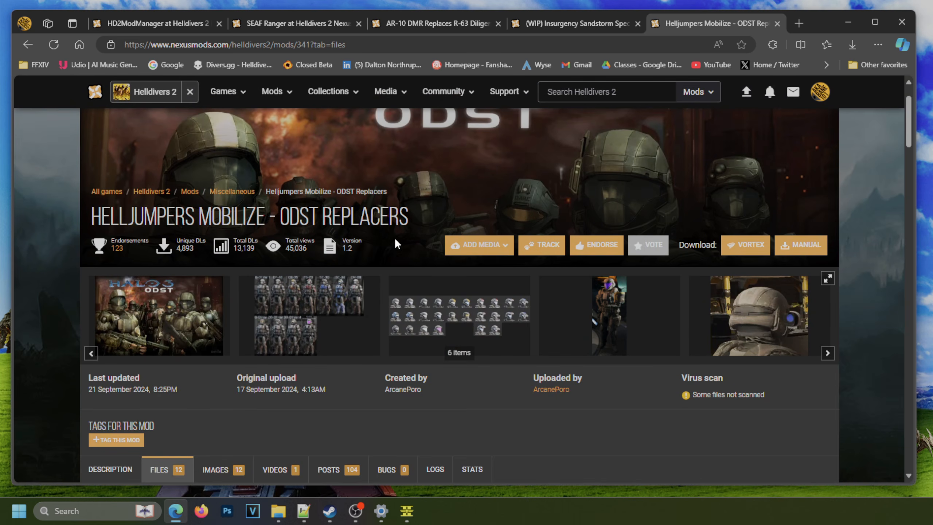
Examine the ODST Replacers description's armor replacement list, including B-01 Variant 1, and compare it with the enlarged armor variants image.
scroll(288, 343, "down", 2)
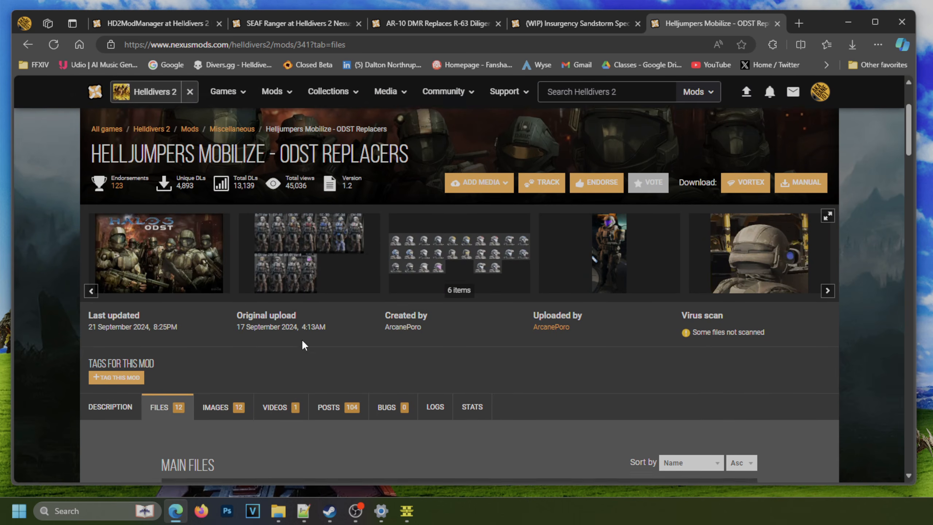
scroll(302, 343, "down", 5)
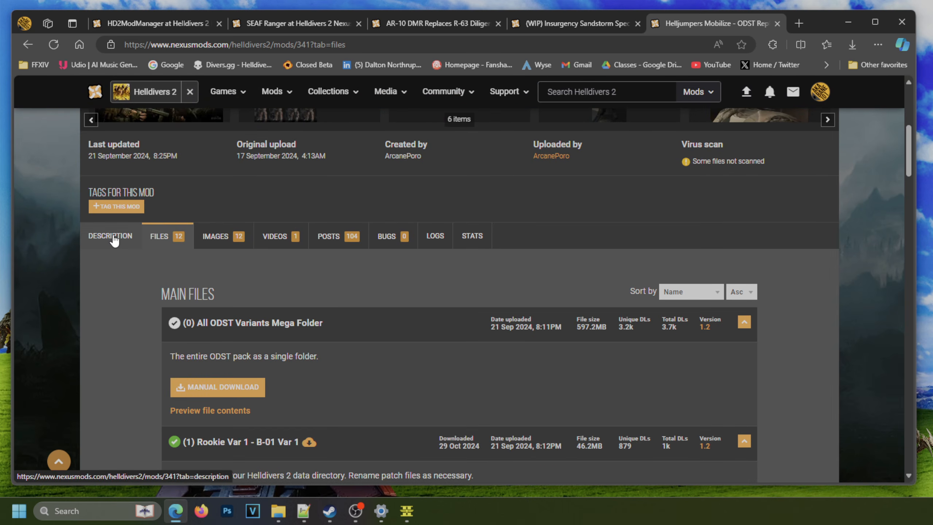
left_click(114, 239)
scroll(349, 275, "down", 5)
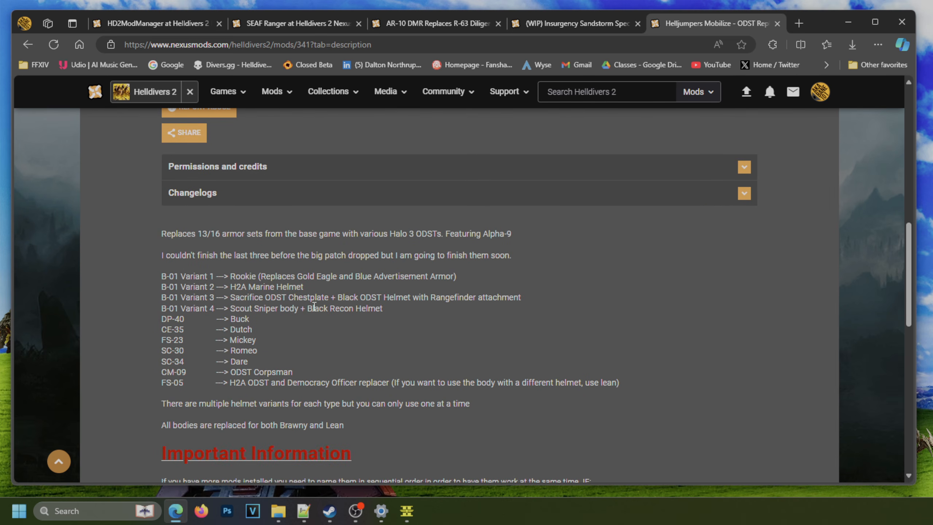
left_click_drag(156, 277, 215, 276)
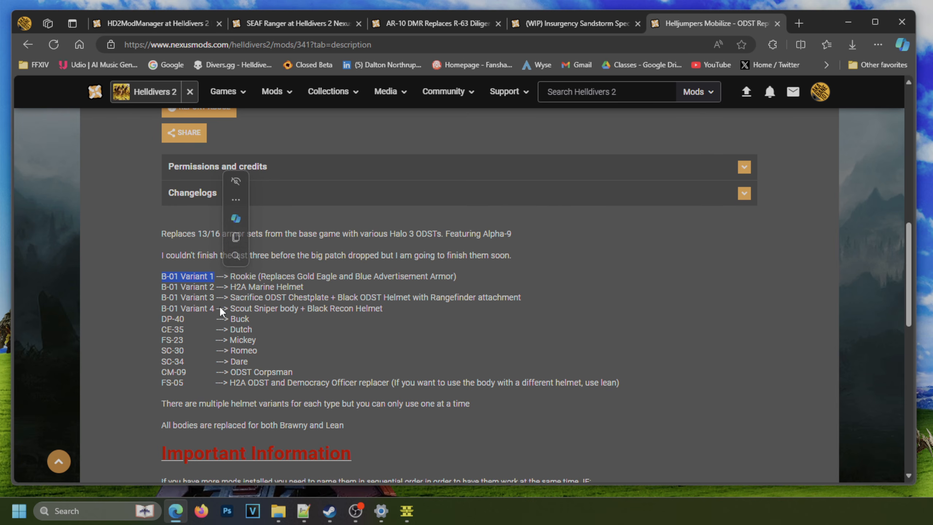
scroll(221, 306, "up", 10)
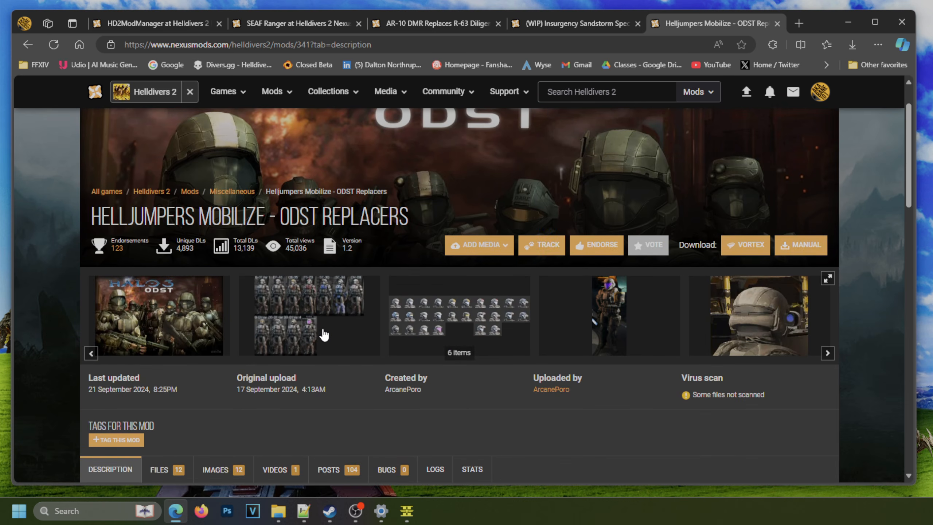
left_click(323, 334)
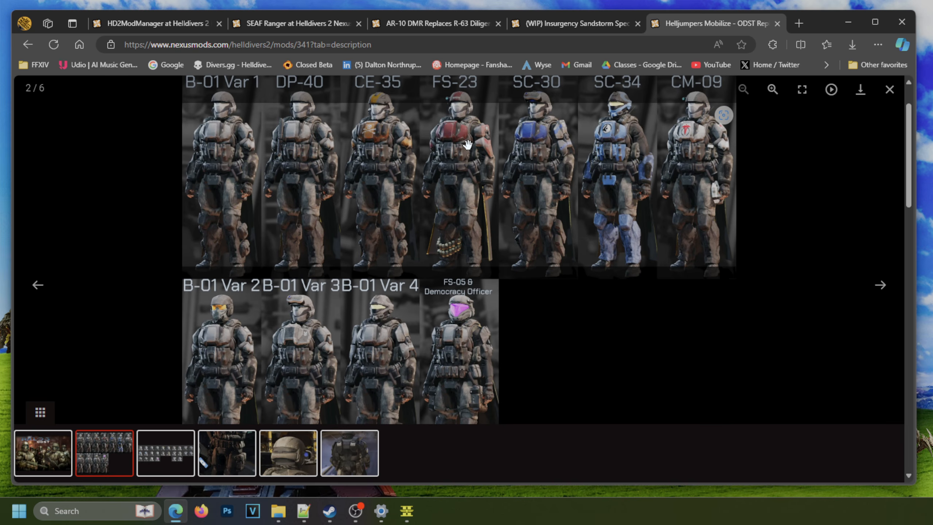
left_click(889, 90)
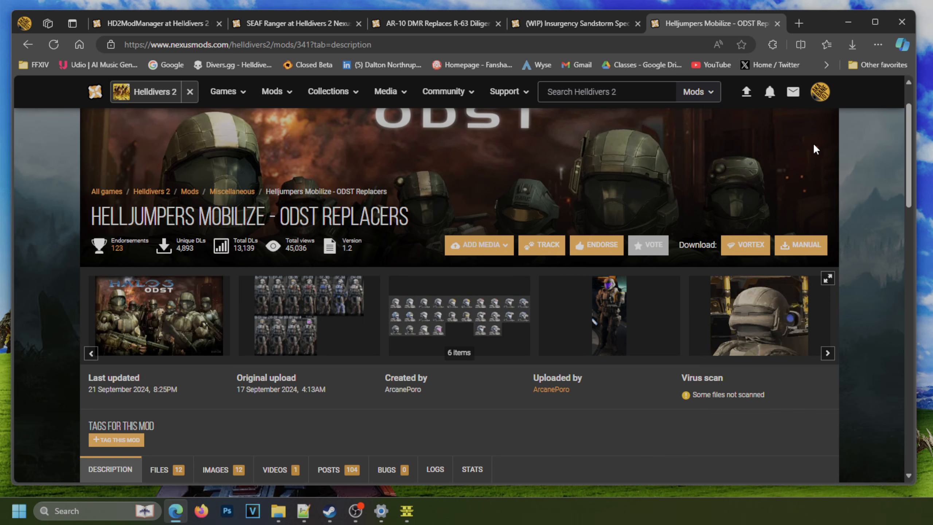
scroll(684, 256, "down", 4)
scroll(684, 256, "down", 1)
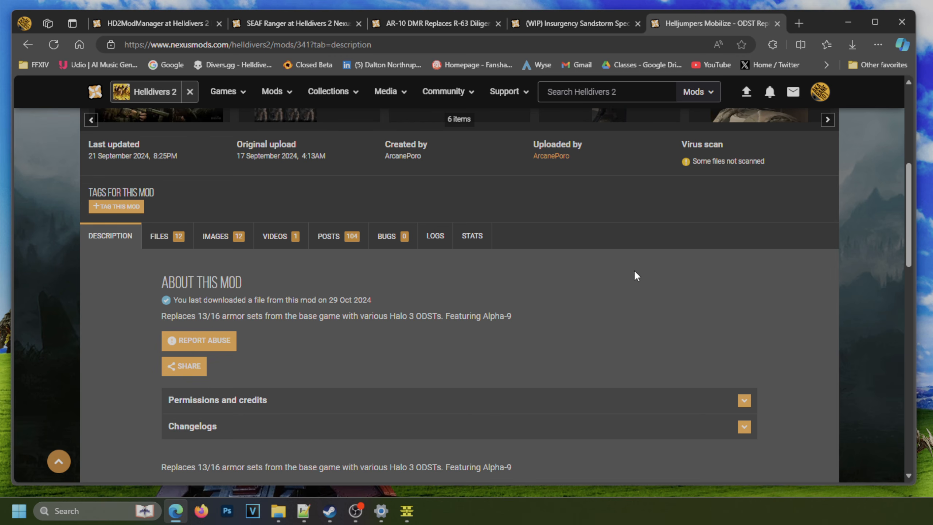
Download the (1) Rookie Var 1 - B-01 Var 1 file from the ODST Replacers mod's main files.
left_click(165, 238)
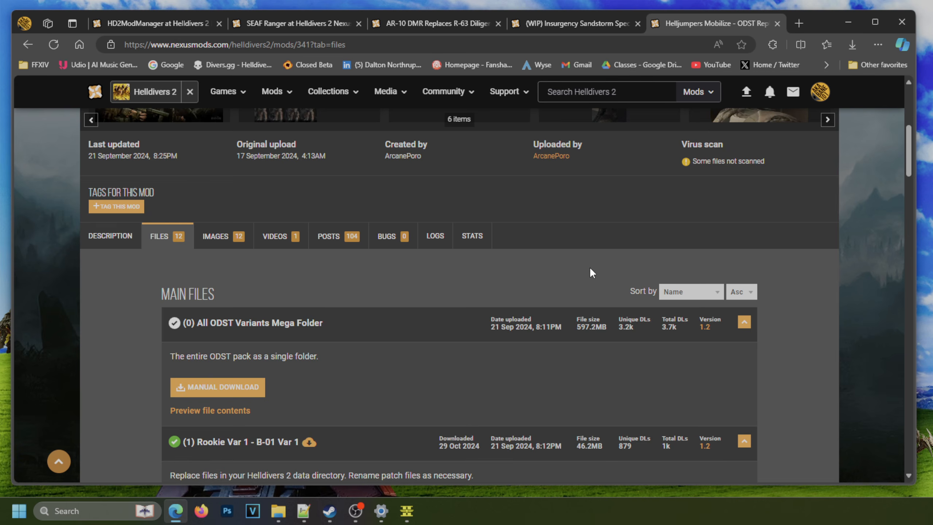
scroll(589, 267, "down", 3)
scroll(587, 277, "down", 3)
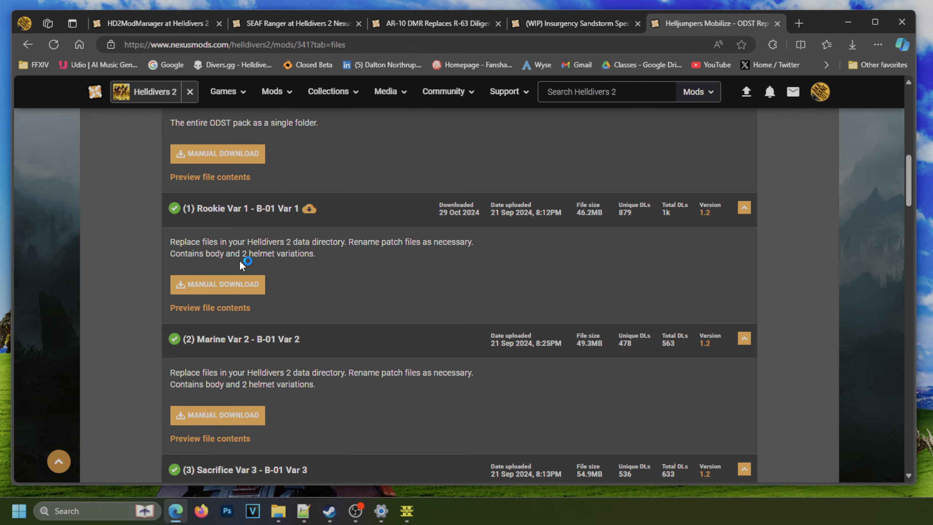
scroll(244, 238, "up", 2)
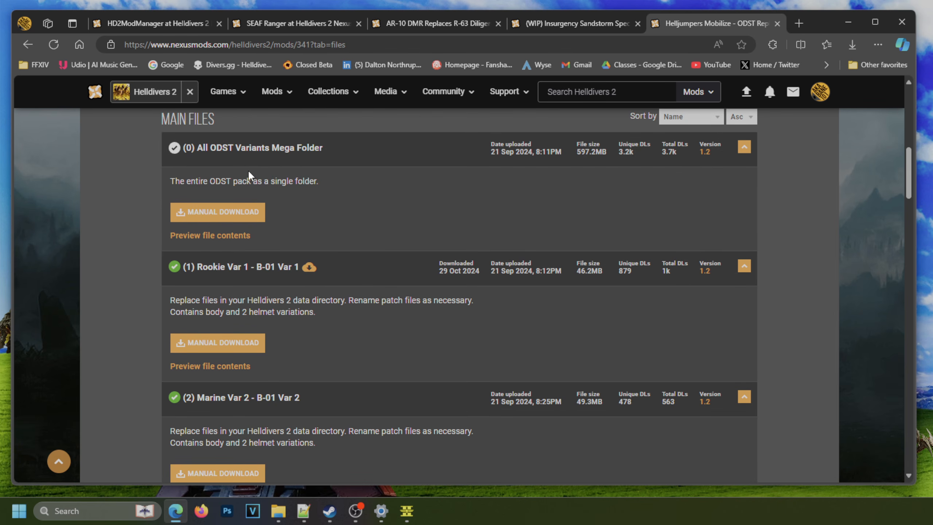
scroll(295, 299, "down", 1)
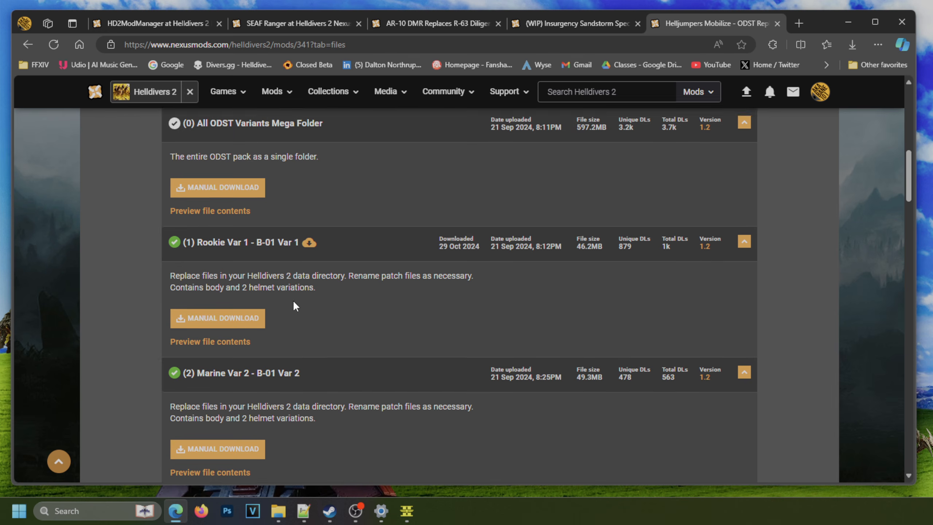
scroll(295, 300, "down", 1)
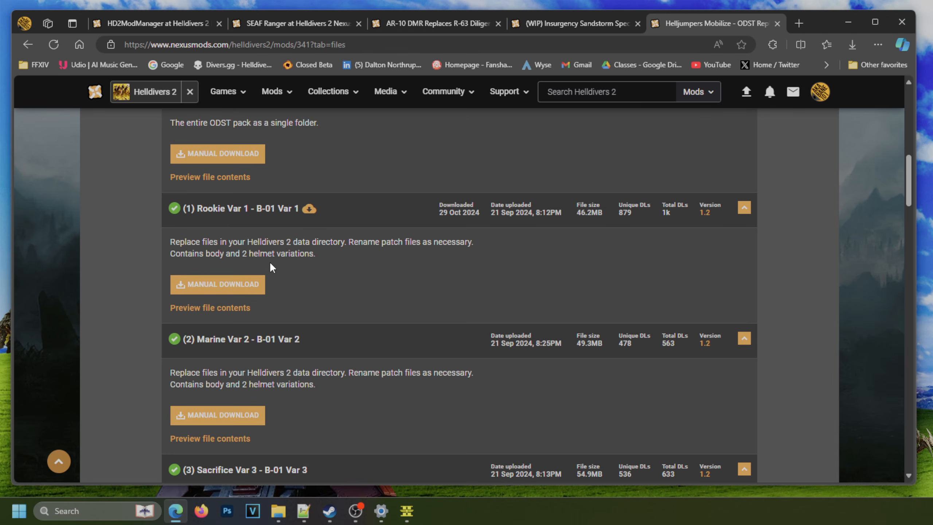
left_click(243, 285)
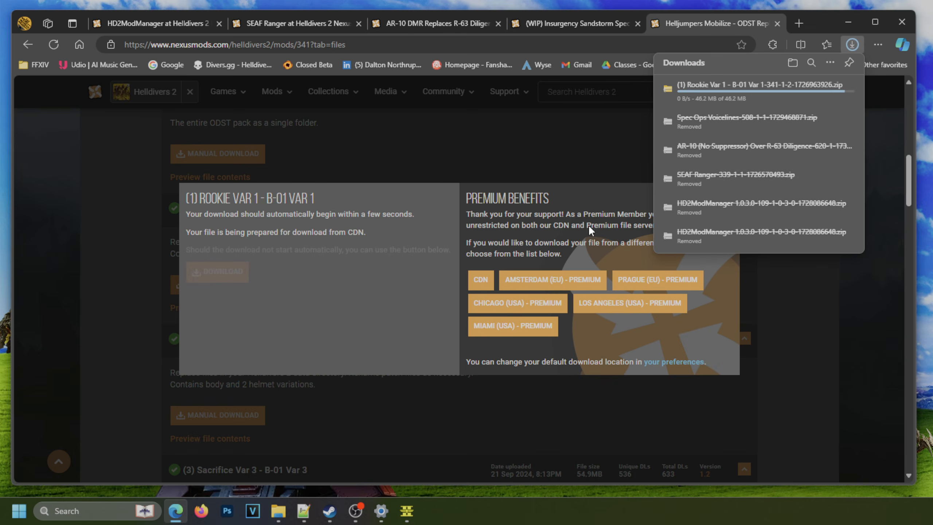
Move the downloaded Rookie Var 1 zip from the system Downloads folder into G:\tempMods\Downloads using File Explorer.
left_click(813, 90)
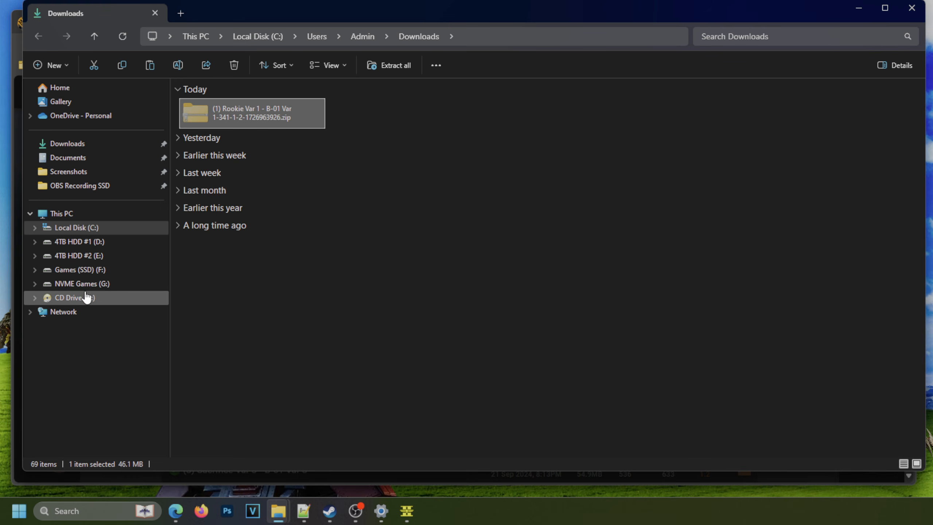
left_click(912, 8)
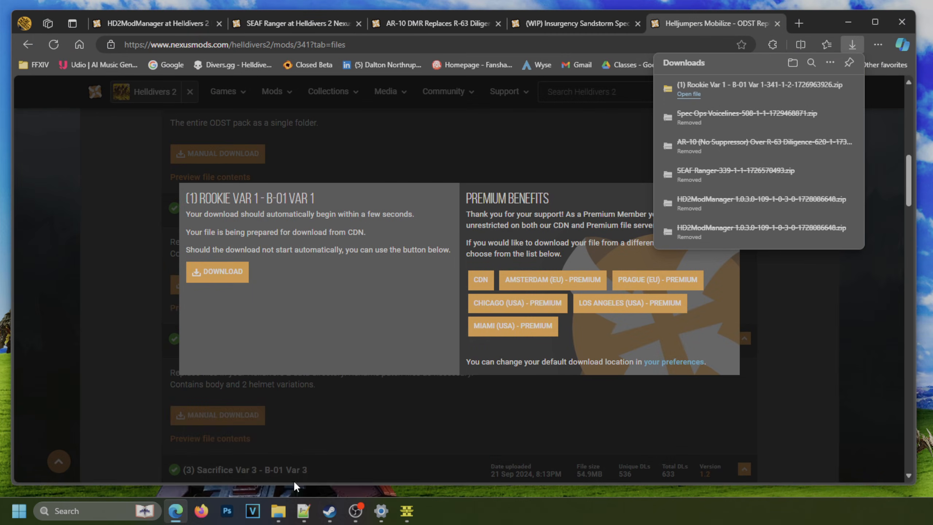
mouse_move(278, 511)
left_click(240, 473)
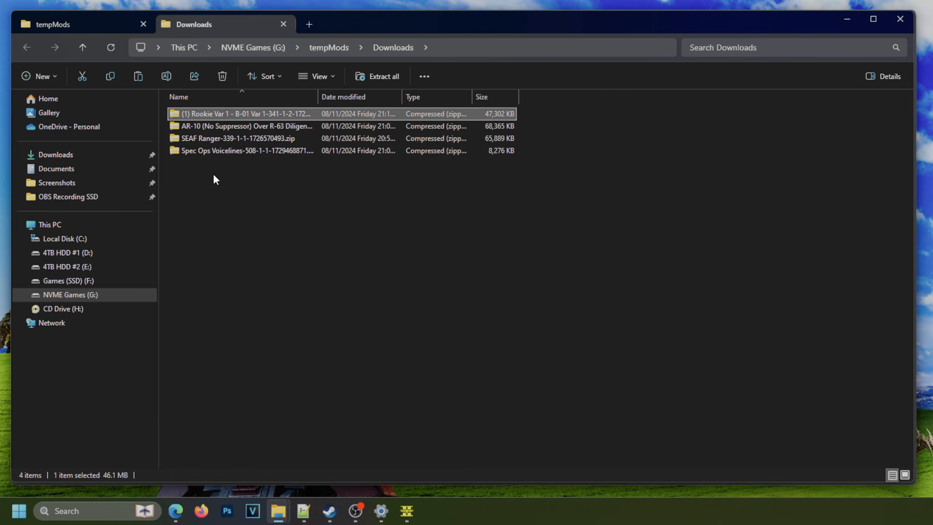
Remove the "(1)" prefix from the archive's name, renaming it Rookie Var 1 - B-01 Var 1-341-1-2-1726963926.zip.
left_click(211, 117)
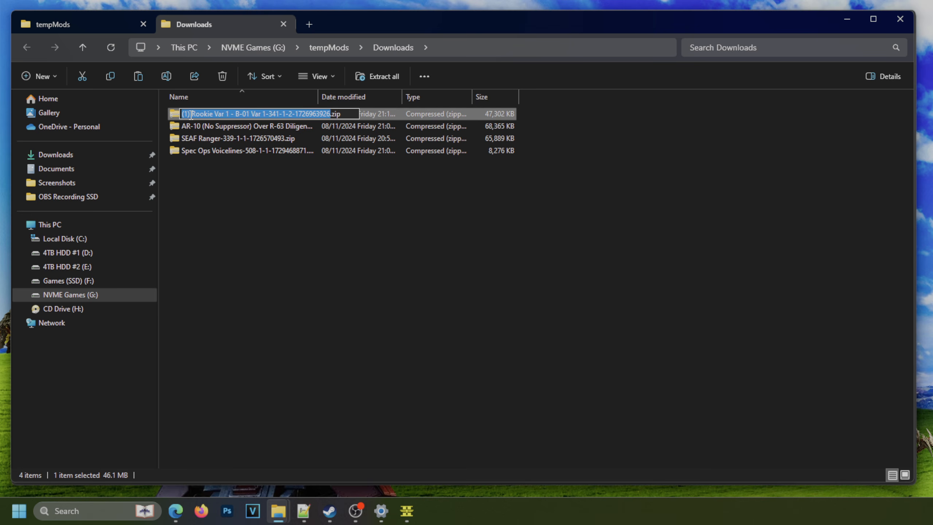
left_click(191, 116)
key("BackSpace")
key("BackSpace")
key("BackSpace")
key("BackSpace")
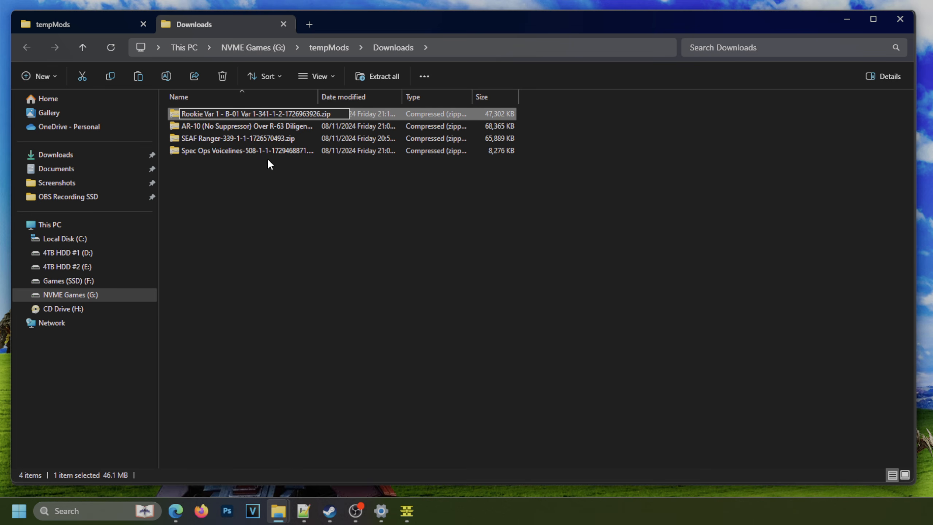
left_click(269, 175)
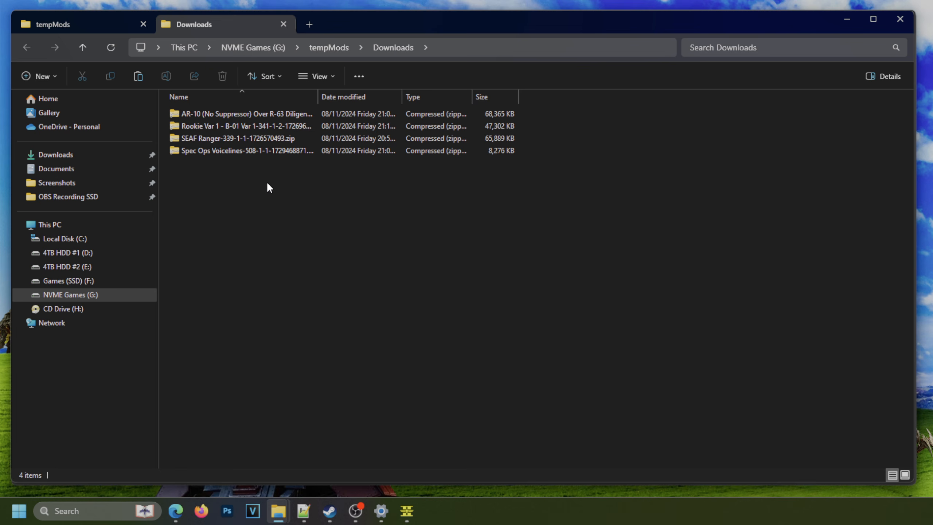
Examine the Rookie Var 1 archive's inner folders and the patch files inside its (Body) folder.
double_click(200, 129)
double_click(206, 117)
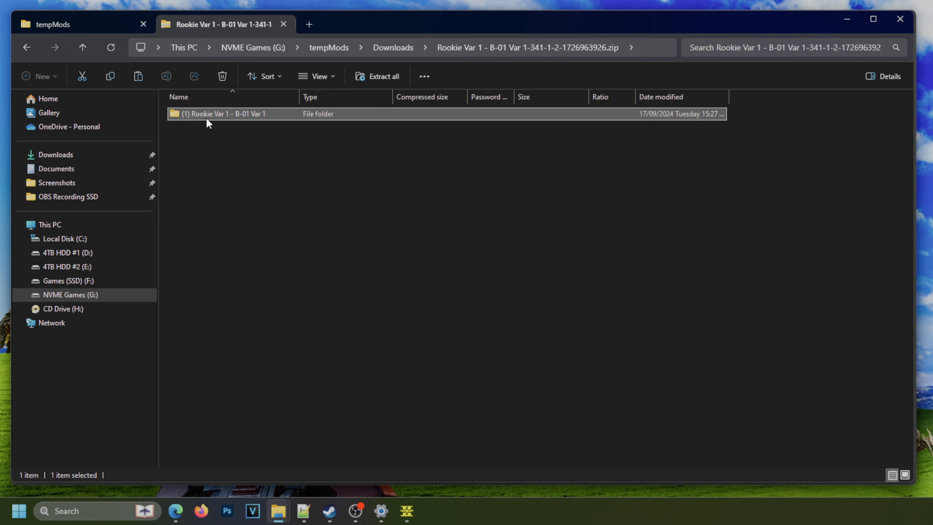
left_click_drag(198, 181, 254, 110)
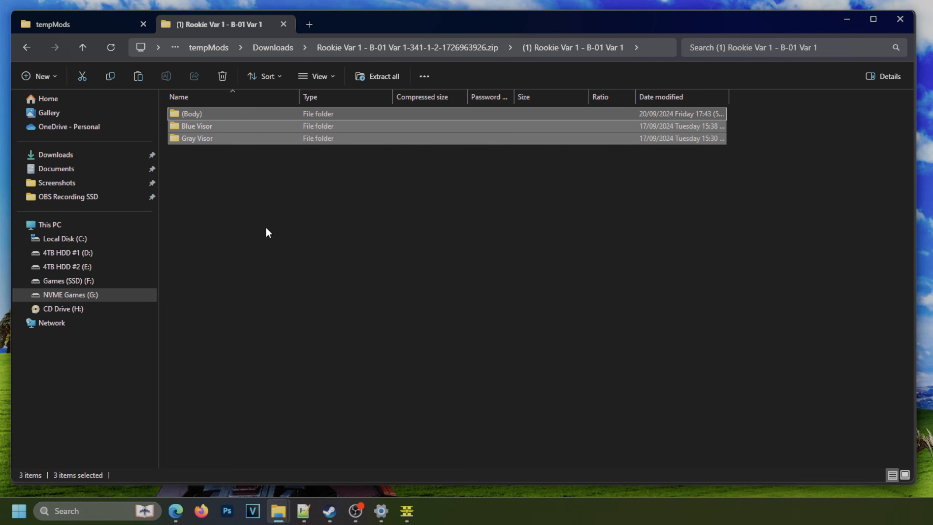
left_click(254, 189)
left_click(216, 126)
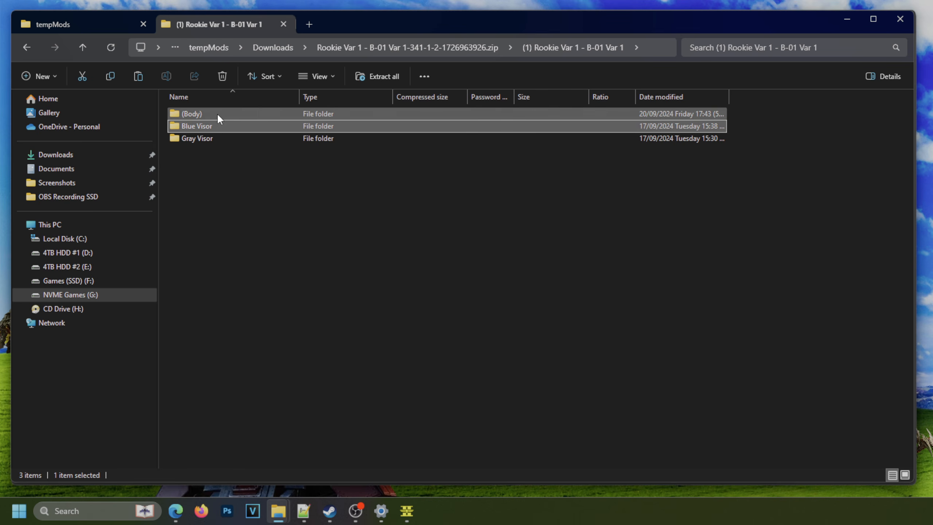
left_click(217, 114)
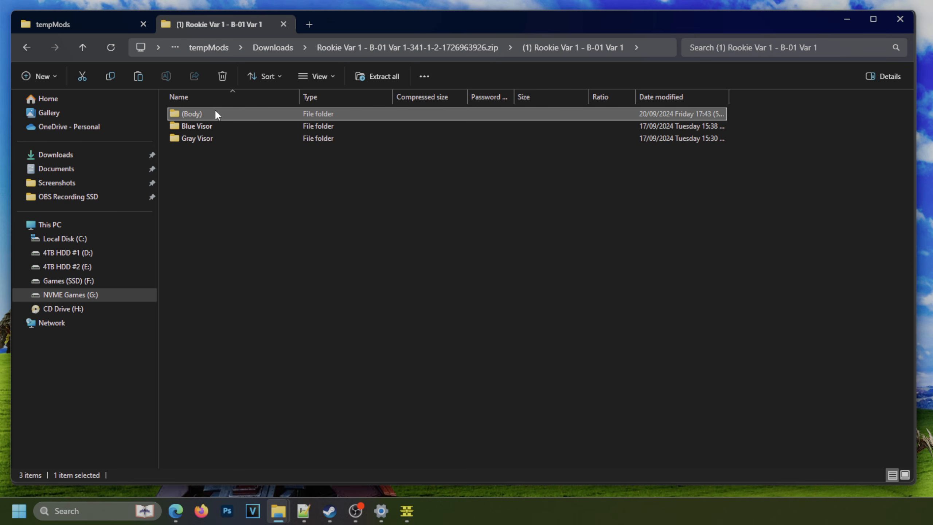
double_click(216, 115)
left_click_drag(197, 188, 268, 111)
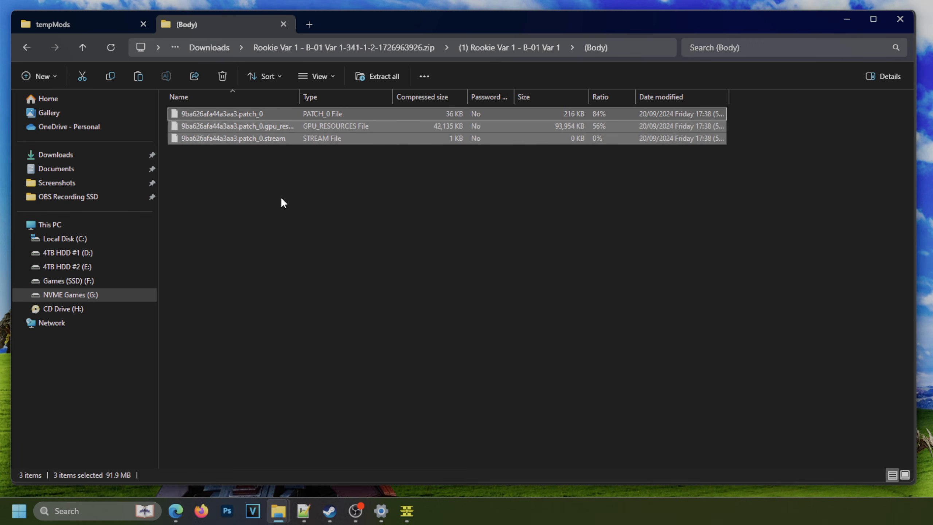
Examine the patch files in the Blue Visor and Gray Visor folders and return to the archive's root.
left_click(501, 48)
double_click(222, 126)
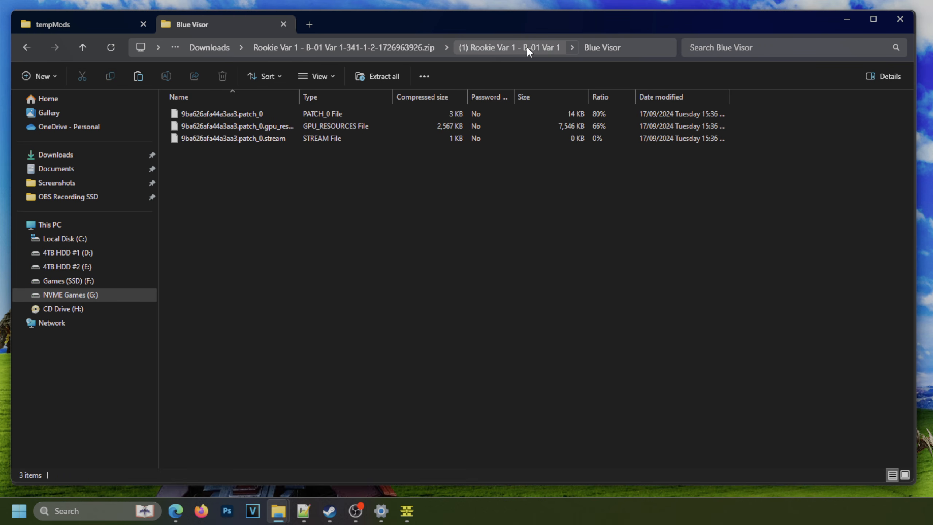
left_click(527, 47)
double_click(262, 138)
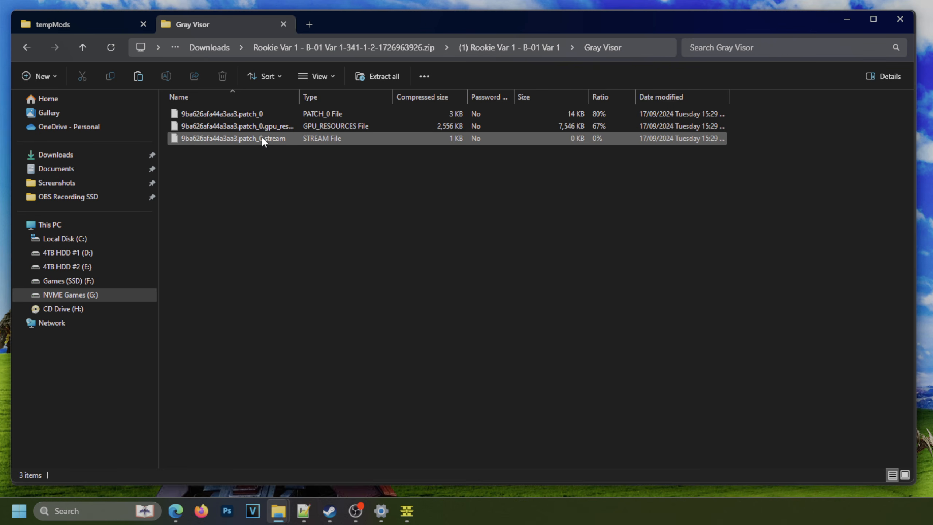
key("ctrl+a")
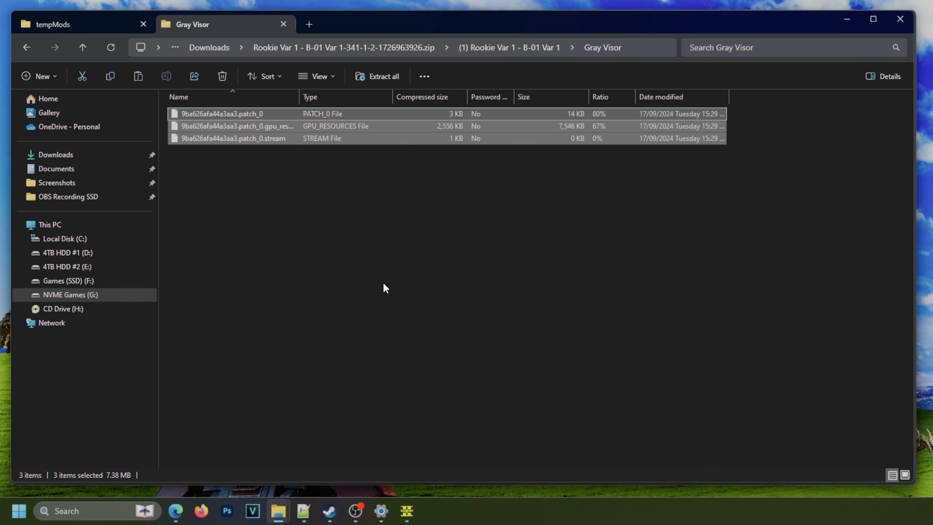
left_click(384, 285)
left_click(319, 49)
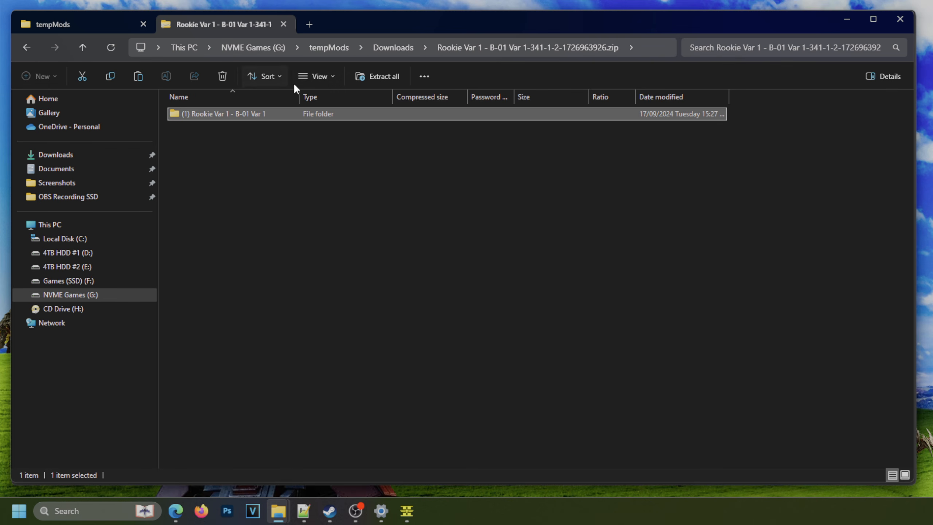
Switch to the Helldivers 2 Mod Manager, add the Rookie Var 1 archive and check its variant choices.
left_click(407, 511)
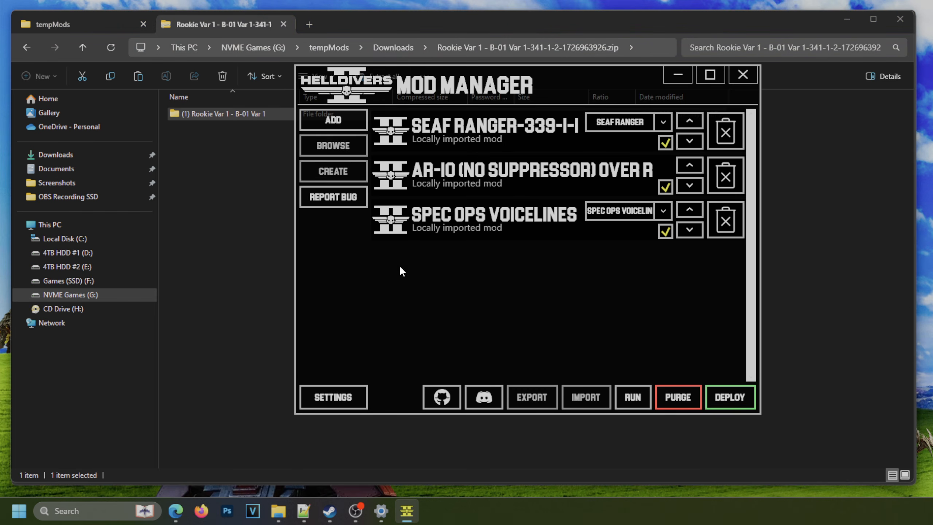
left_click(347, 122)
double_click(522, 168)
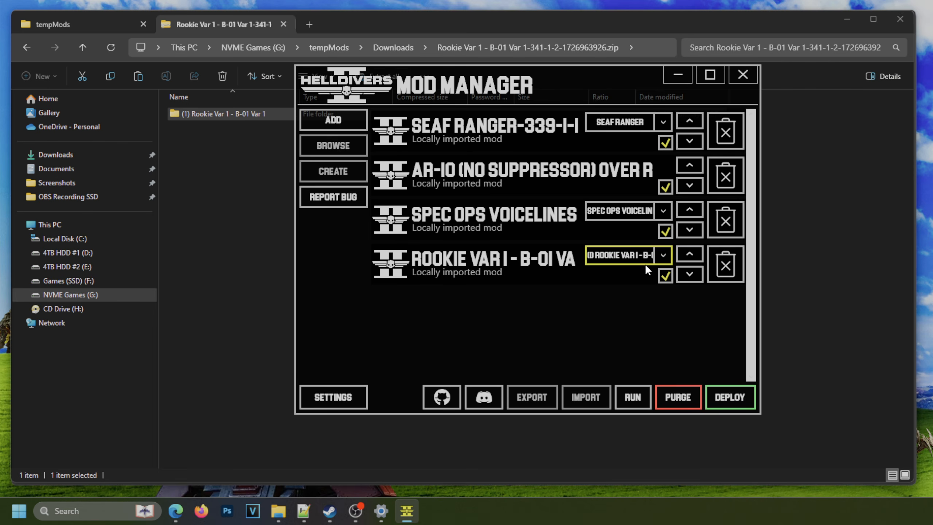
left_click(658, 255)
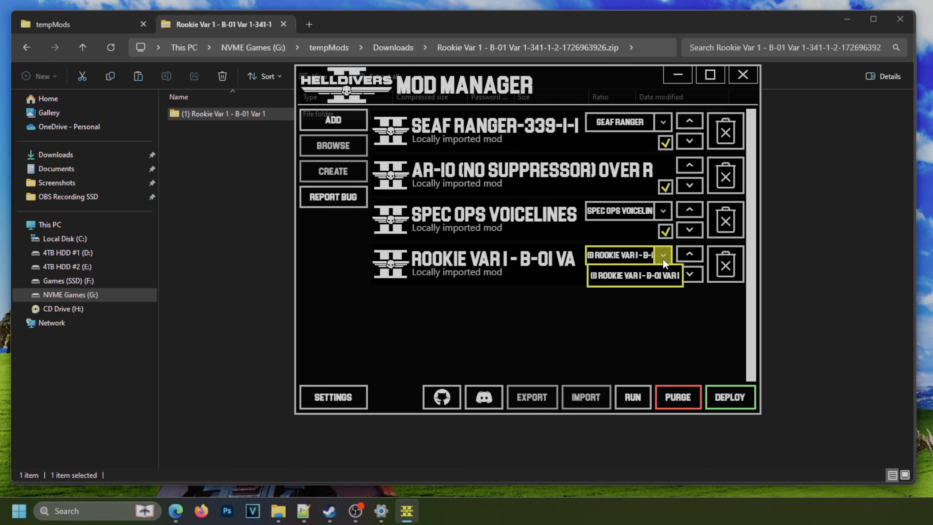
left_click(655, 302)
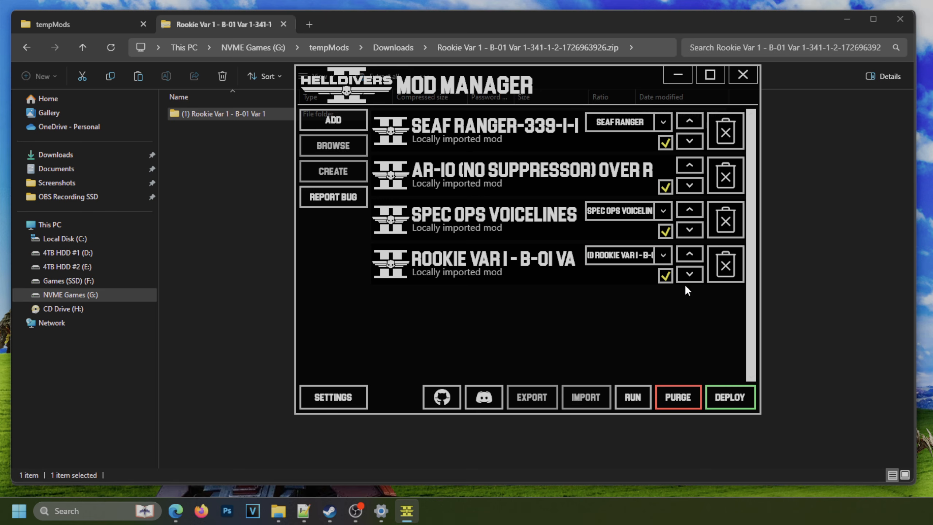
Remove the Rookie Var 1 mod from the mod list and switch back to File Explorer.
left_click(665, 277)
left_click(719, 277)
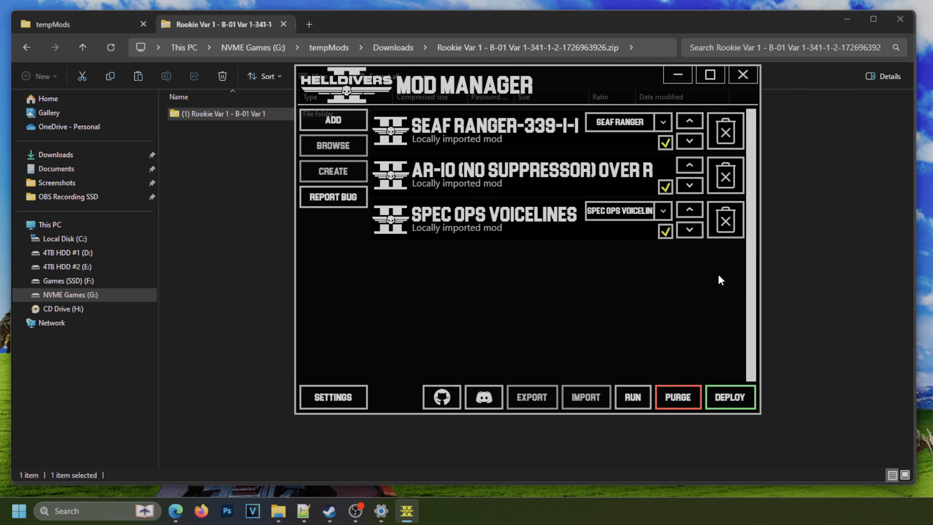
left_click(267, 223)
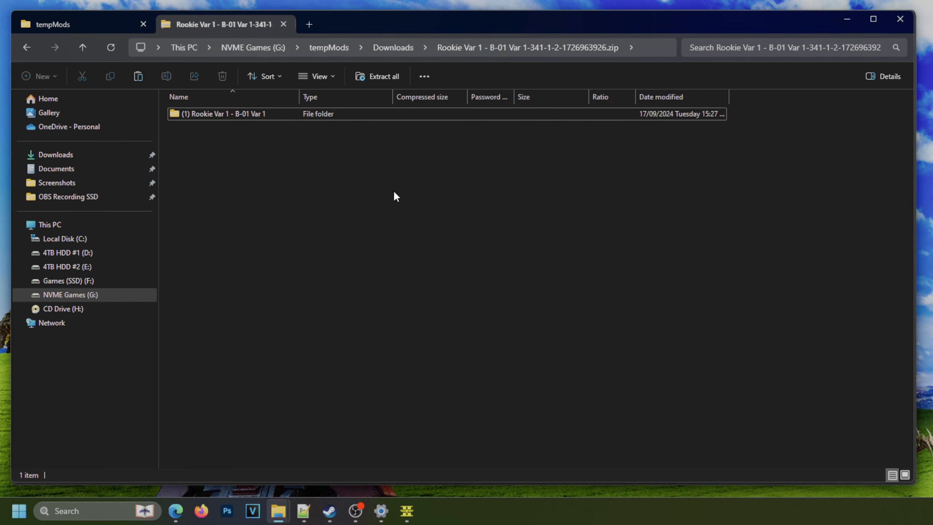
Create a folder named Variants inside tempMods\Downloads.
left_click(400, 51)
left_click_drag(322, 93, 543, 95)
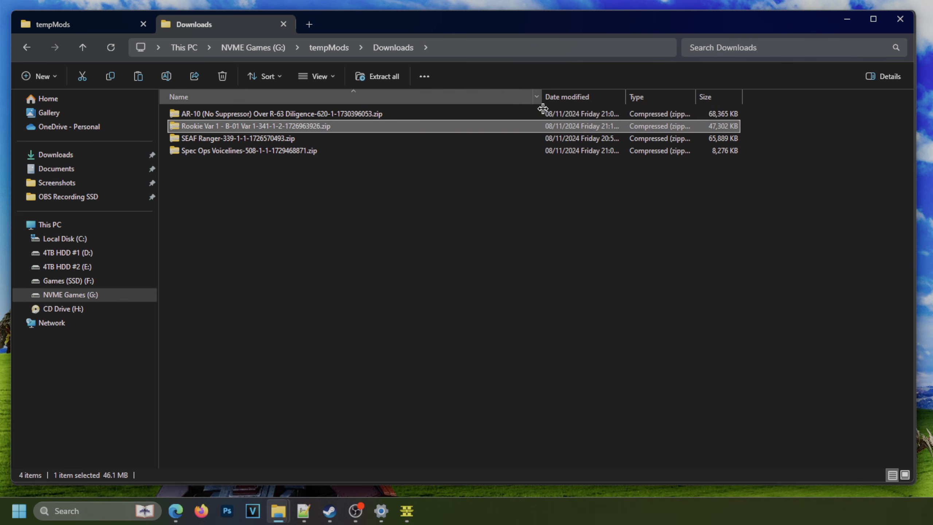
right_click(264, 238)
mouse_move(313, 356)
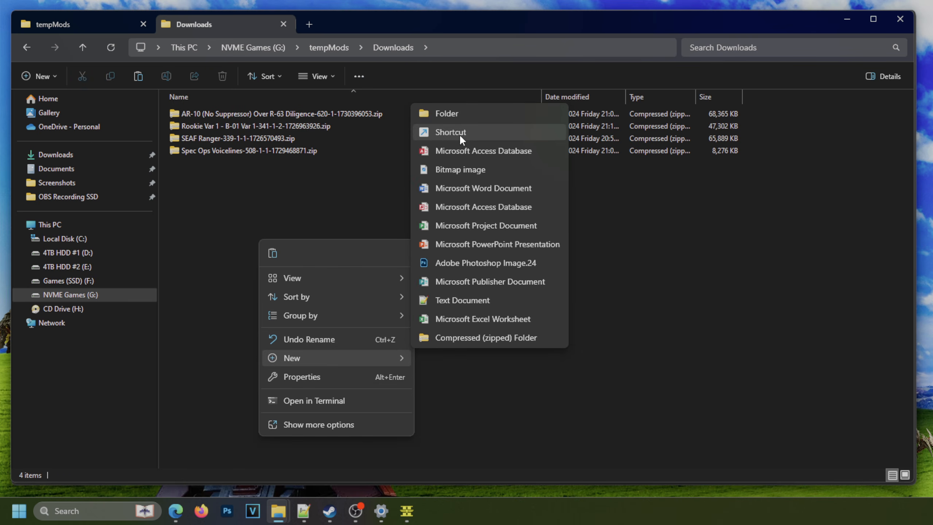
left_click(452, 112)
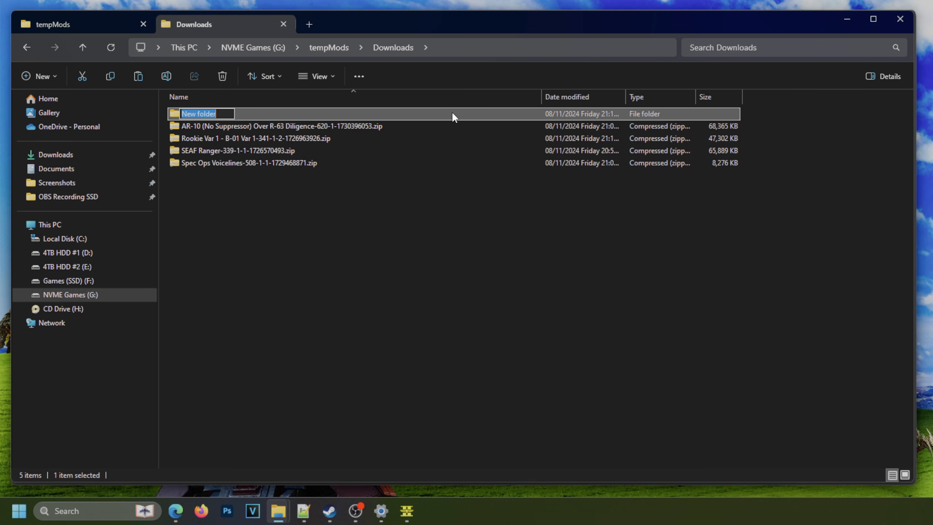
type("Variants")
key("Return")
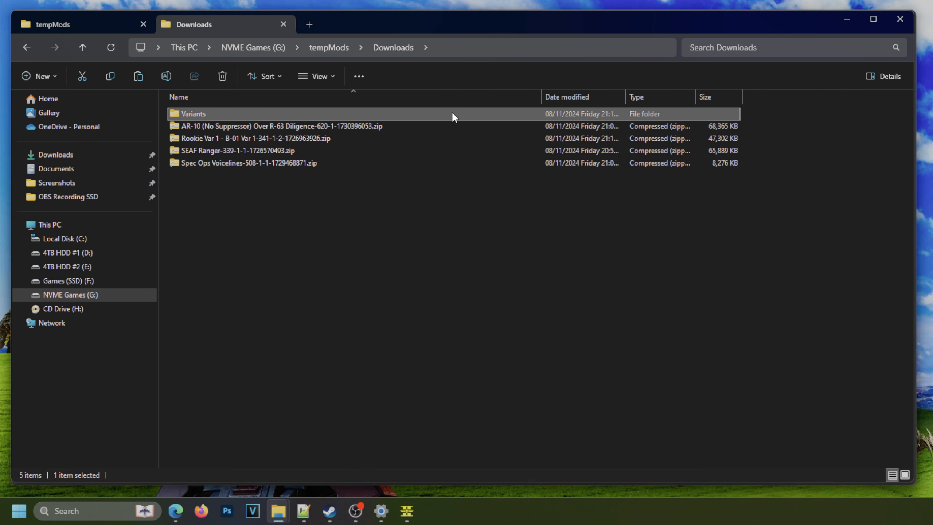
Close the Helldivers 2 Mod Manager and move the Rookie Var 1 archive into the Variants folder.
left_click_drag(217, 135, 207, 116)
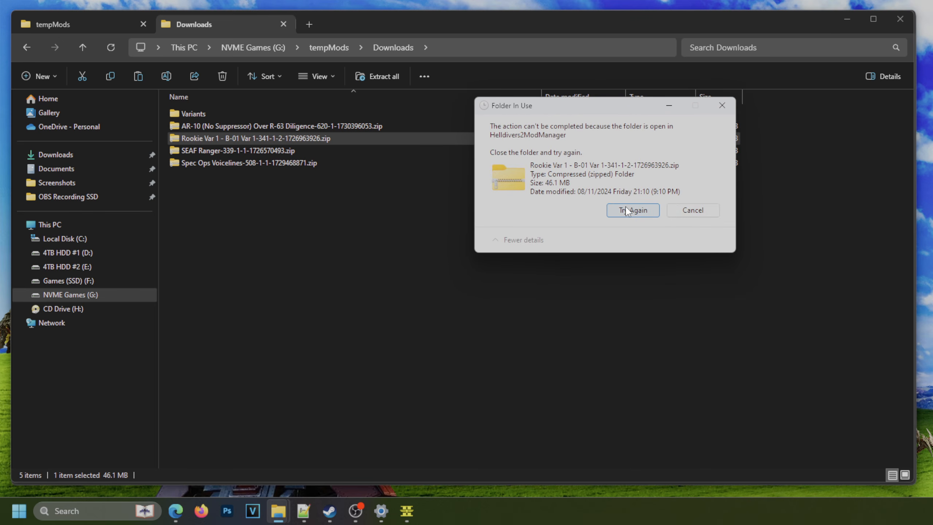
left_click(693, 215)
left_click(423, 348)
left_click(407, 515)
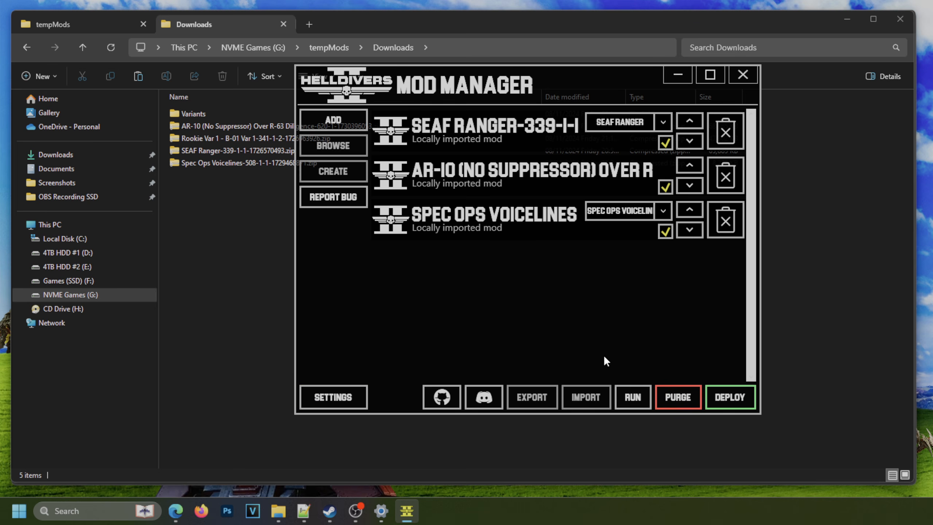
left_click(744, 74)
left_click(229, 140)
left_click_drag(207, 137, 205, 114)
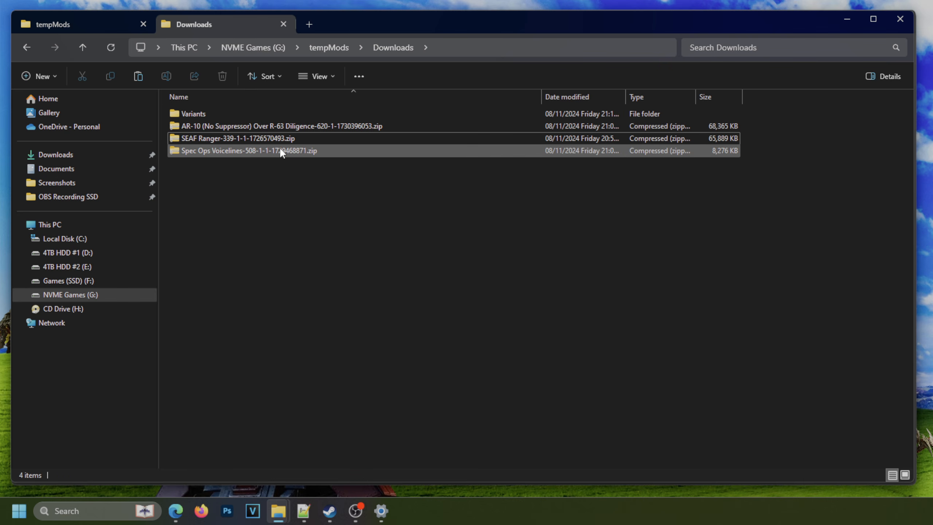
Extract the Rookie Var 1 archive in the Variants folder with 7-Zip into a subfolder named after the archive.
double_click(197, 110)
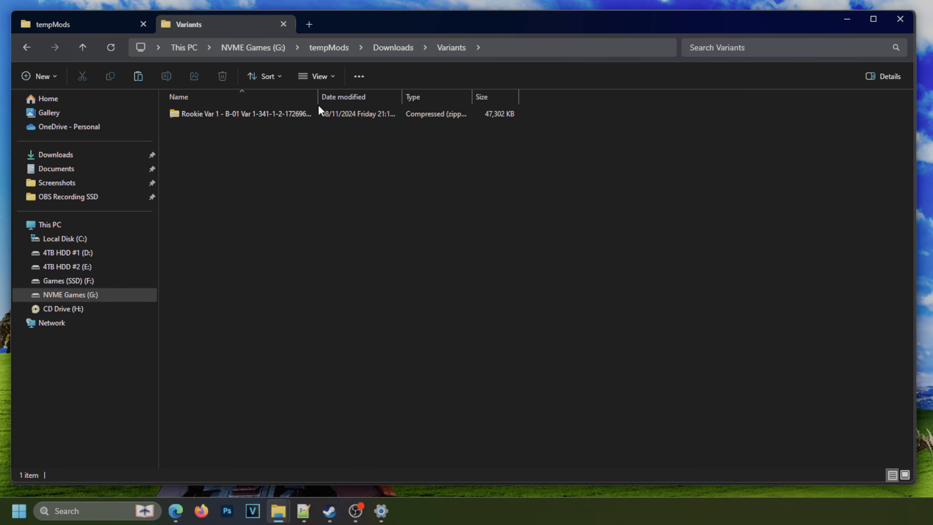
left_click_drag(318, 96, 380, 96)
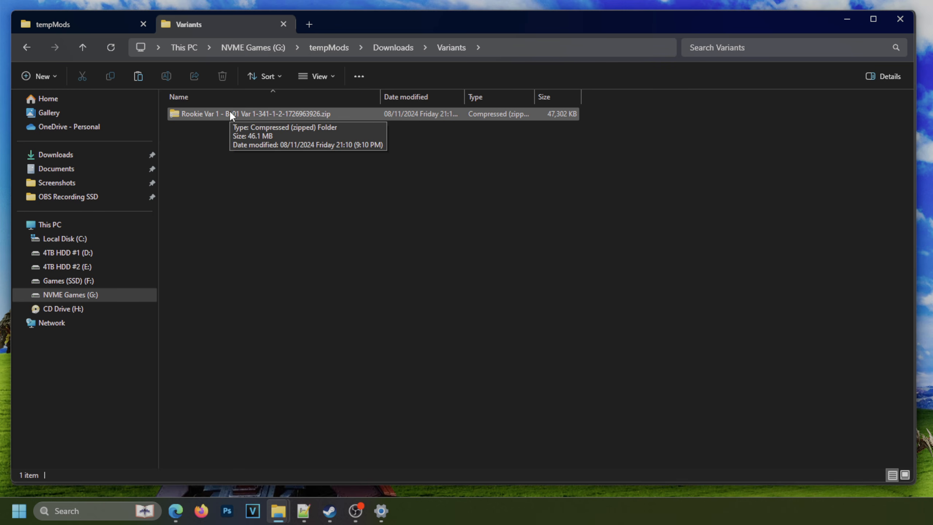
left_click(215, 115)
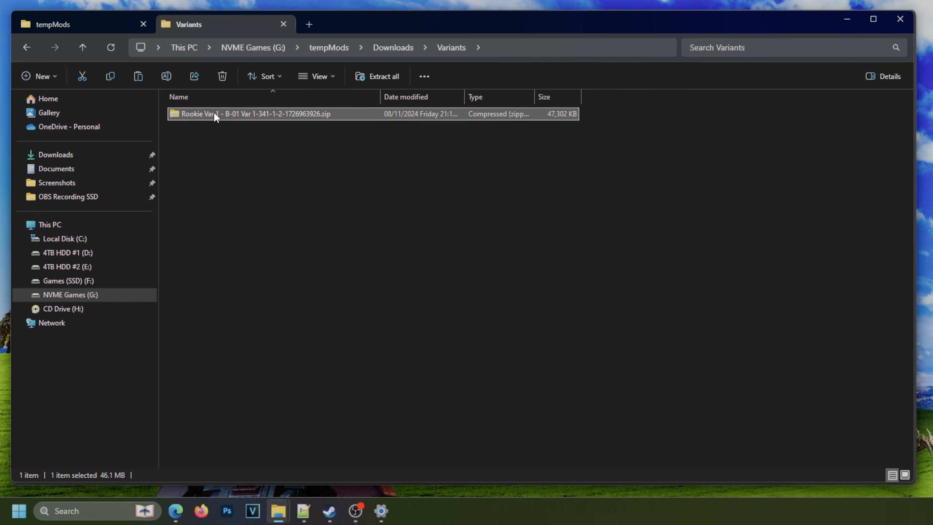
right_click(214, 111)
left_click(253, 101)
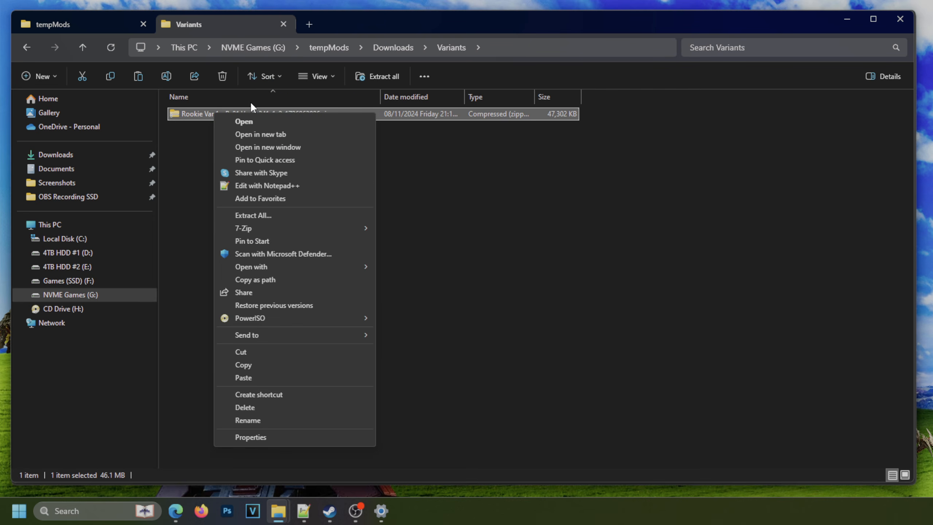
mouse_move(353, 228)
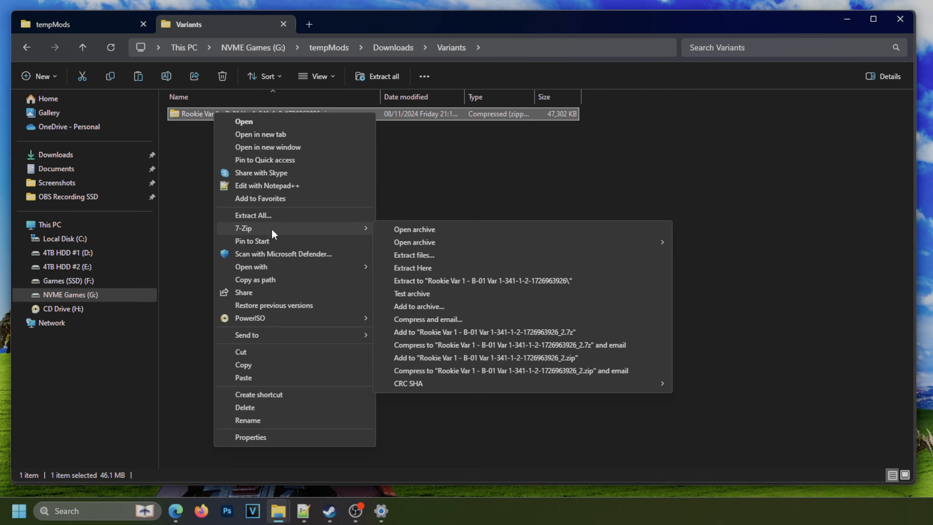
left_click(438, 282)
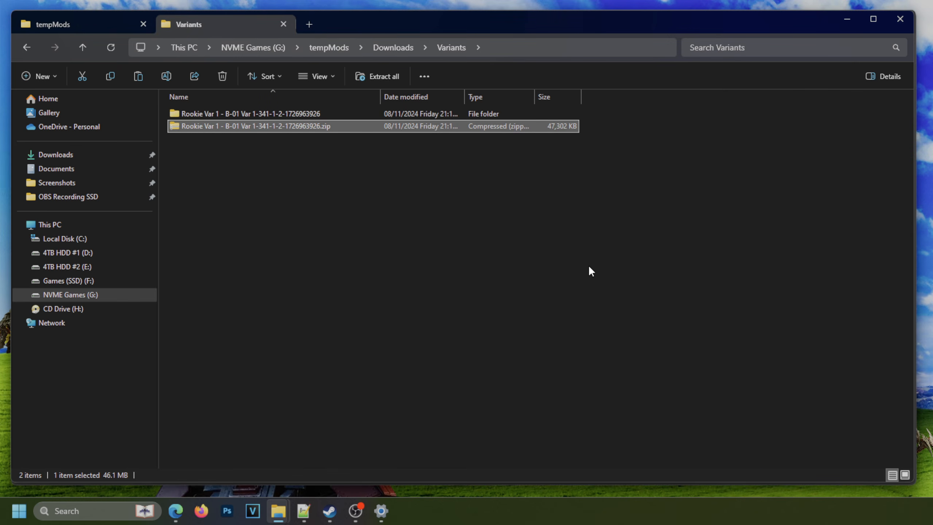
Examine the (Body), Blue Visor and Gray Visor folders inside the extracted (1) Rookie Var 1 - B-01 Var 1 folder.
left_click(203, 114)
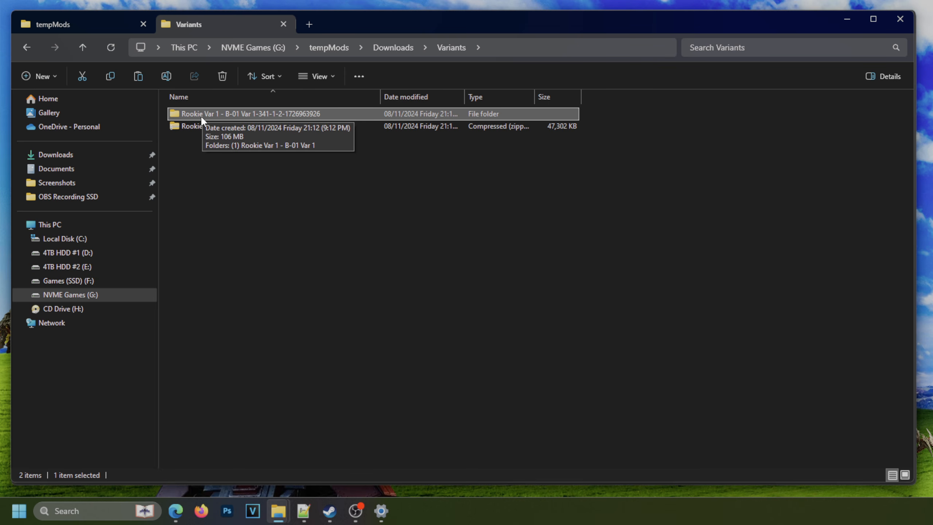
double_click(200, 114)
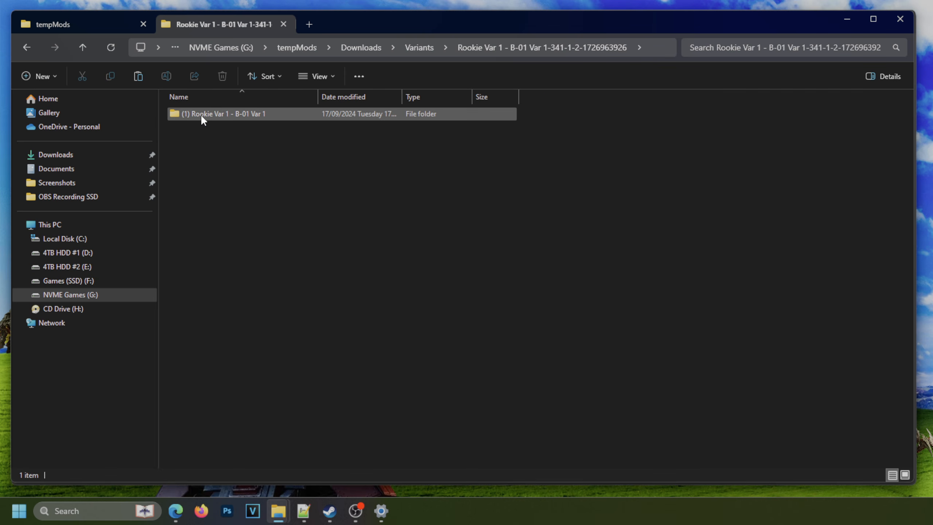
double_click(205, 114)
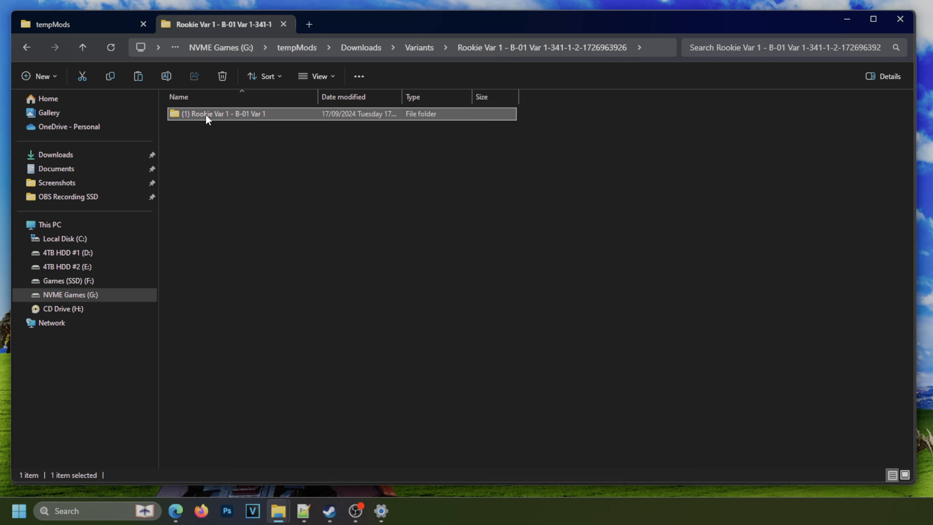
left_click(206, 126)
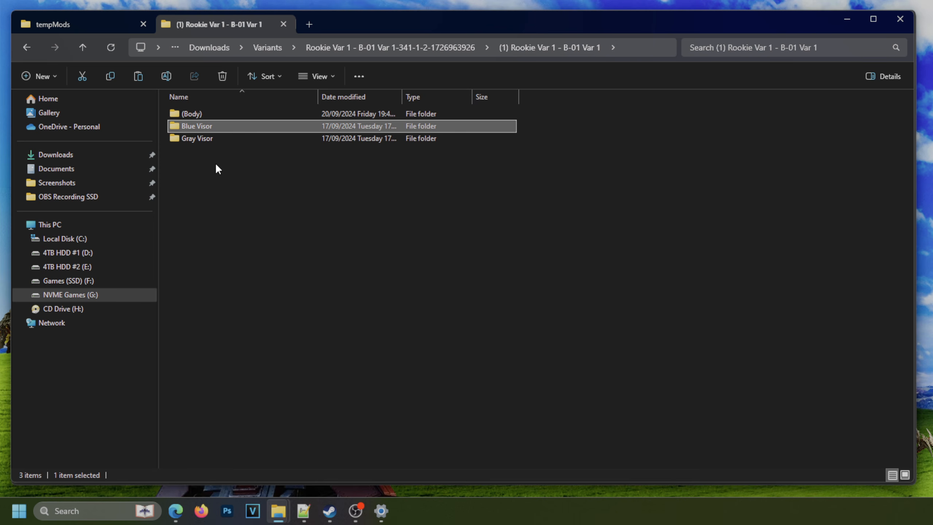
key("Down")
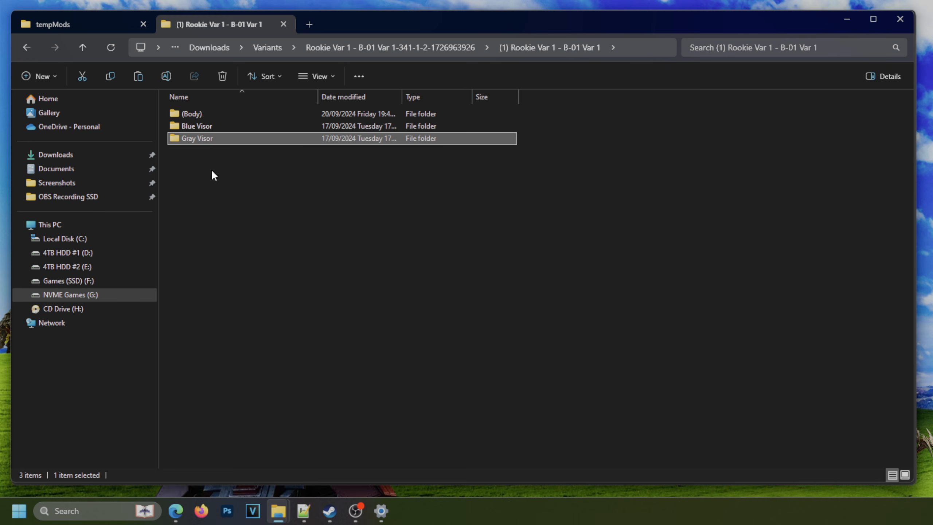
left_click(446, 47)
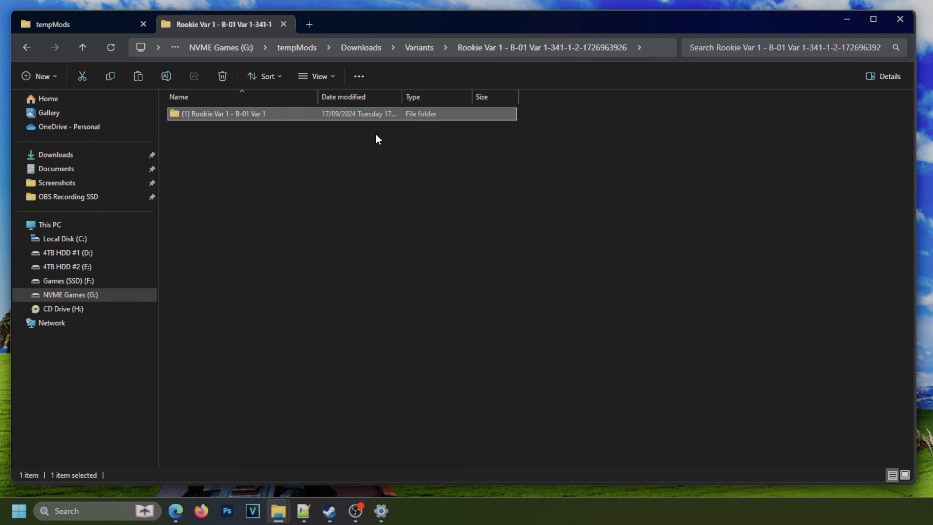
double_click(204, 114)
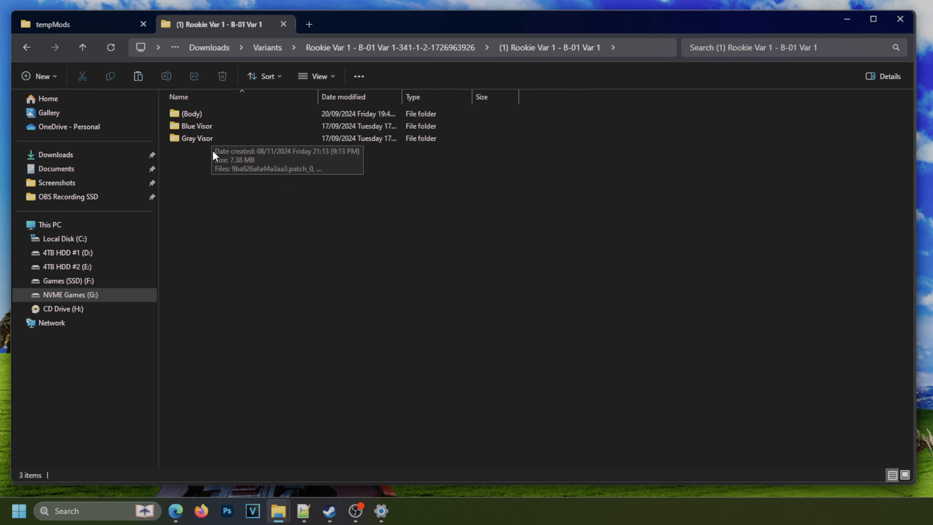
left_click_drag(198, 160, 231, 134)
left_click(228, 114)
left_click(215, 129)
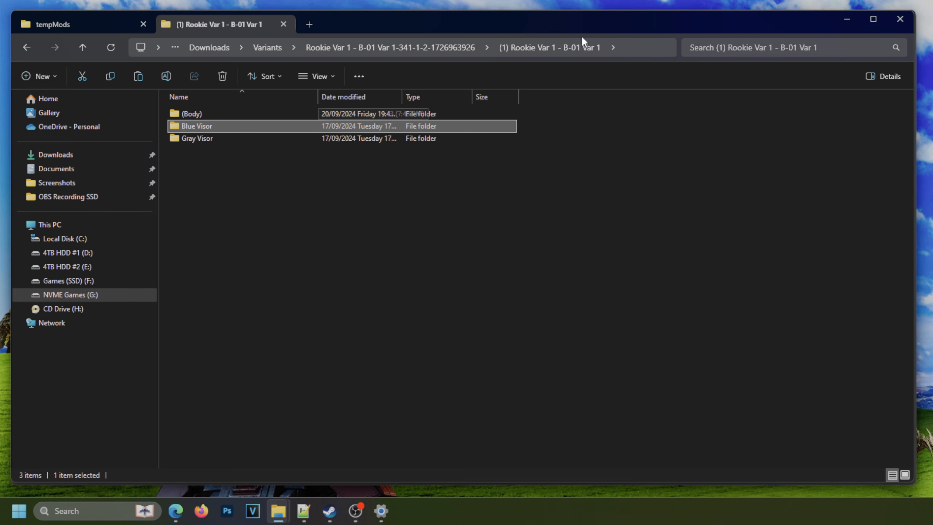
Delete the Gray Visor folder from the extracted Rookie Var 1 files.
left_click(191, 165)
left_click(201, 139)
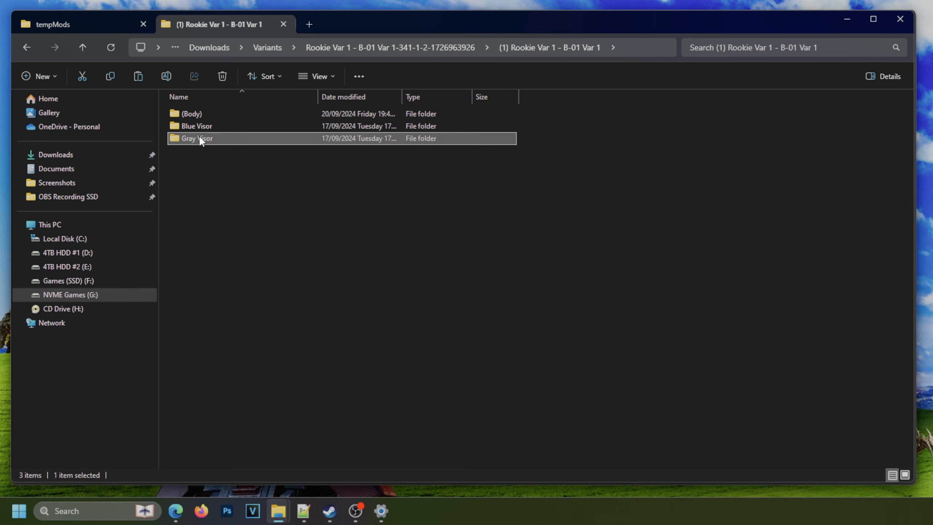
key("Delete")
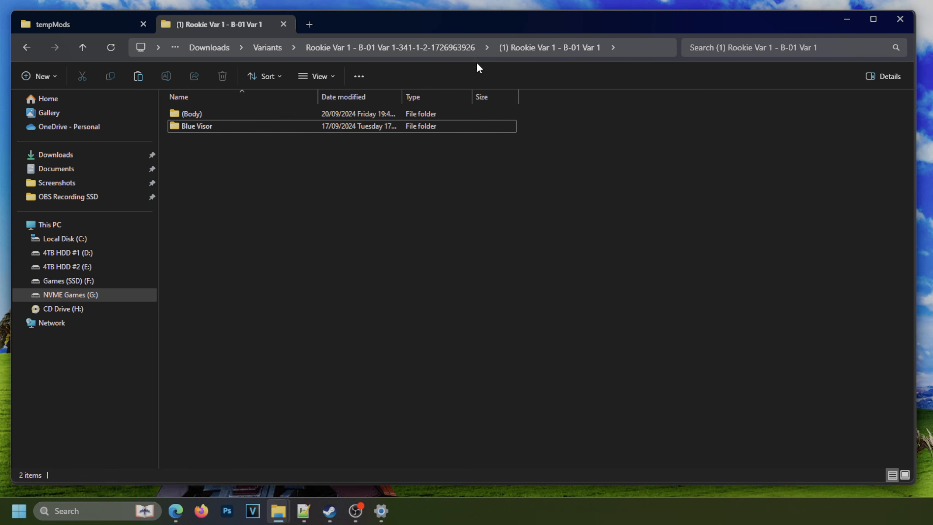
Return to the Variants folder and compress the edited Rookie Var 1 folder to a ZIP file, keeping the suggested name.
left_click(449, 49)
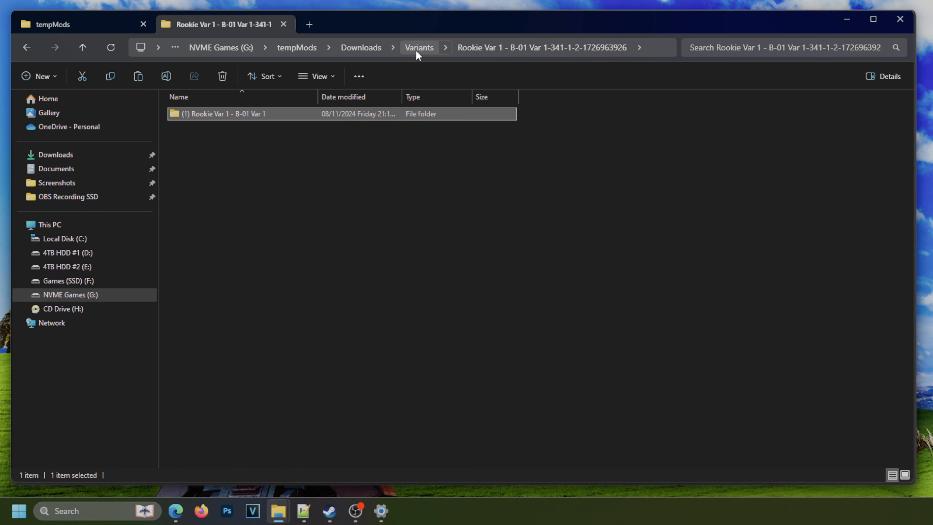
left_click(416, 51)
left_click(202, 147)
left_click(217, 116)
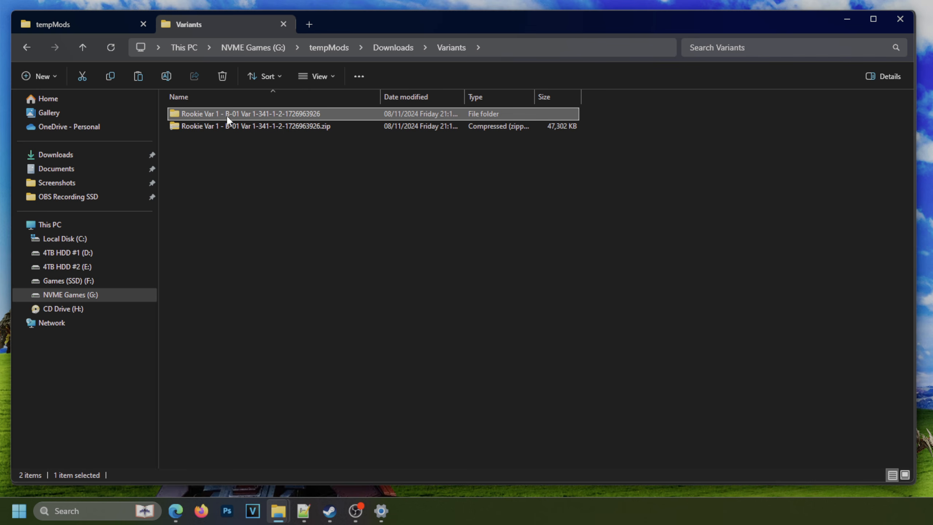
right_click(222, 113)
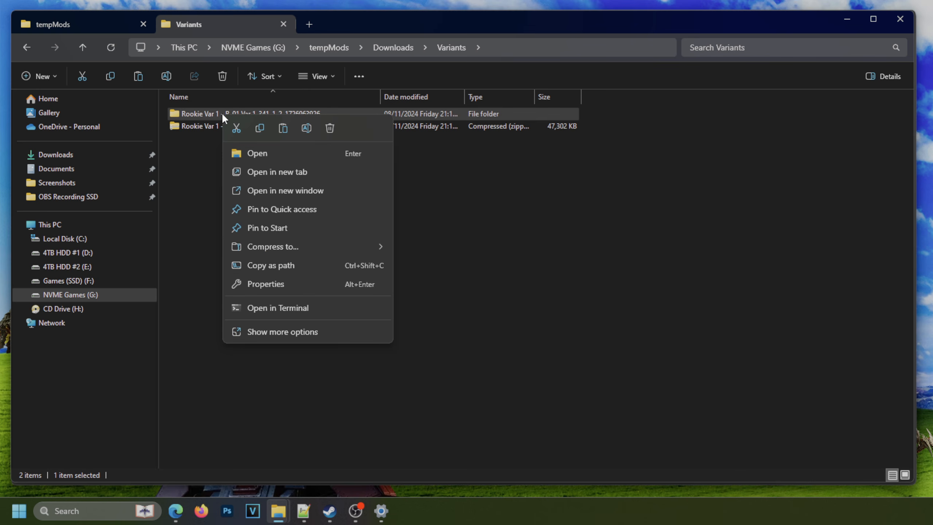
mouse_move(278, 245)
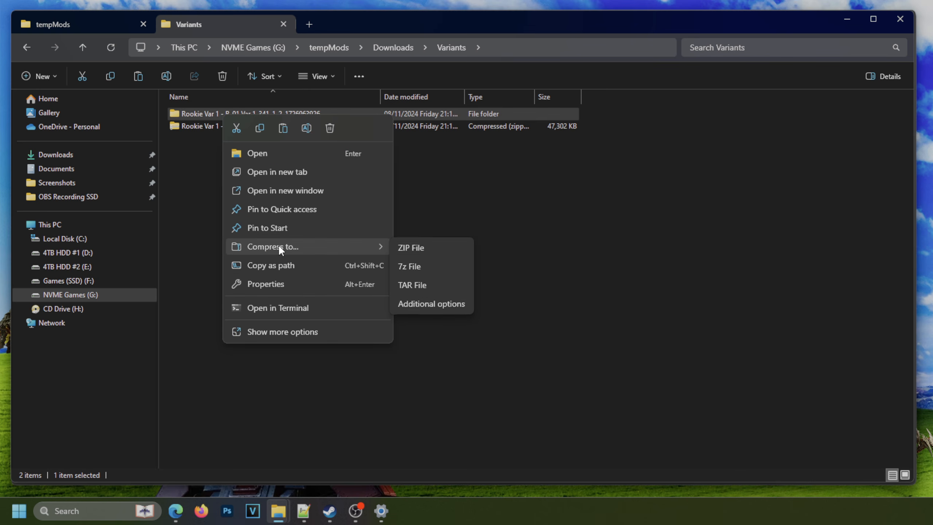
left_click(407, 247)
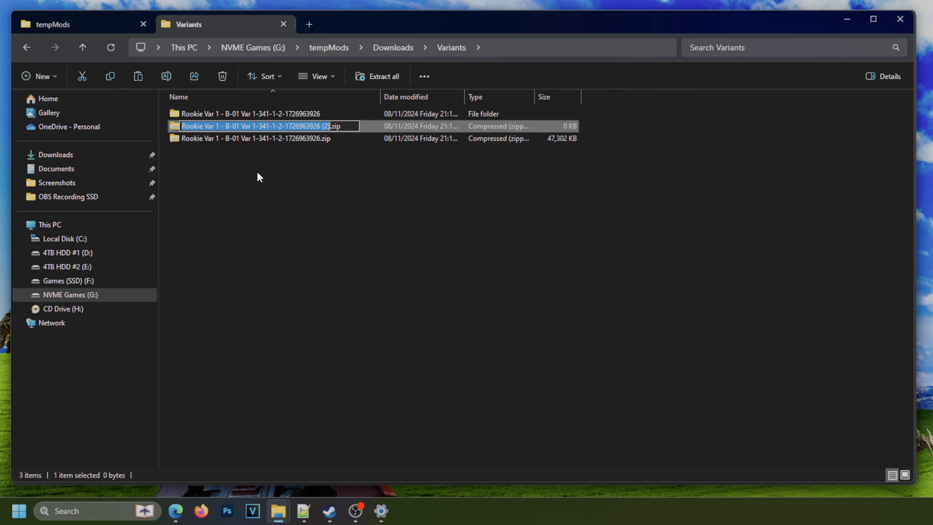
left_click(391, 184)
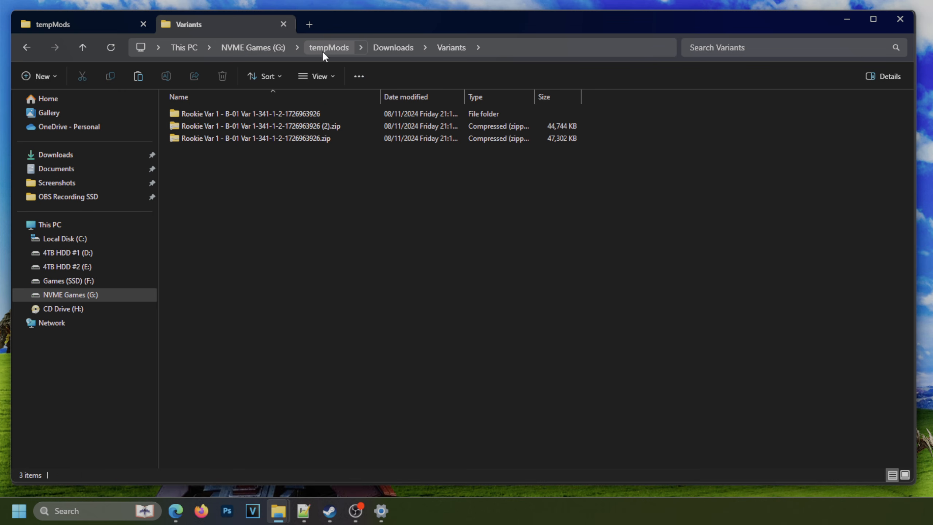
Launch Helldivers2ModManager.exe from tempMods, add the Rookie Var 1 archive ending in (2).zip from Variants, and check its variant choices.
left_click(334, 47)
double_click(232, 186)
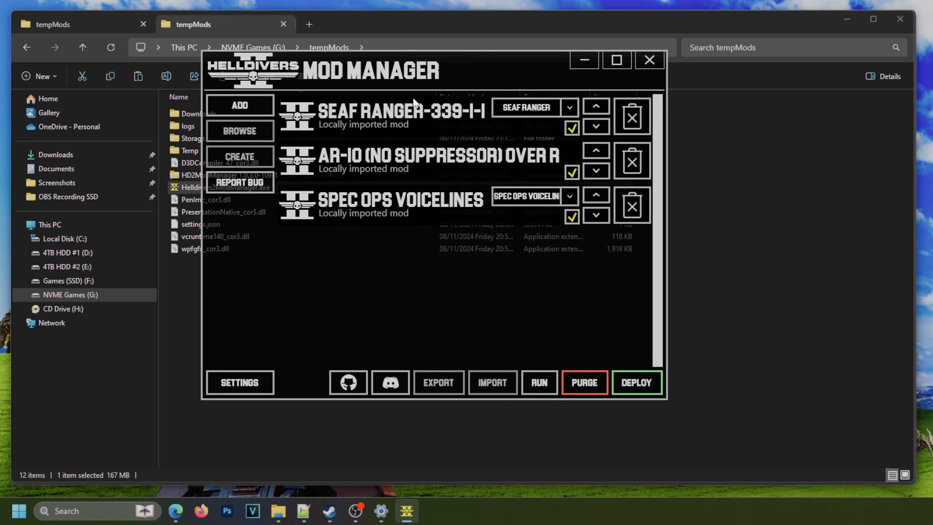
left_click(239, 105)
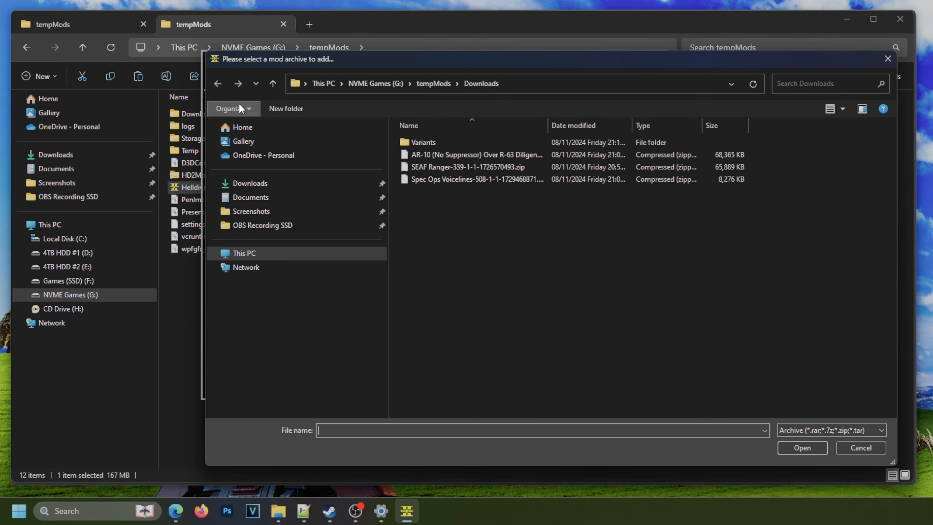
double_click(431, 143)
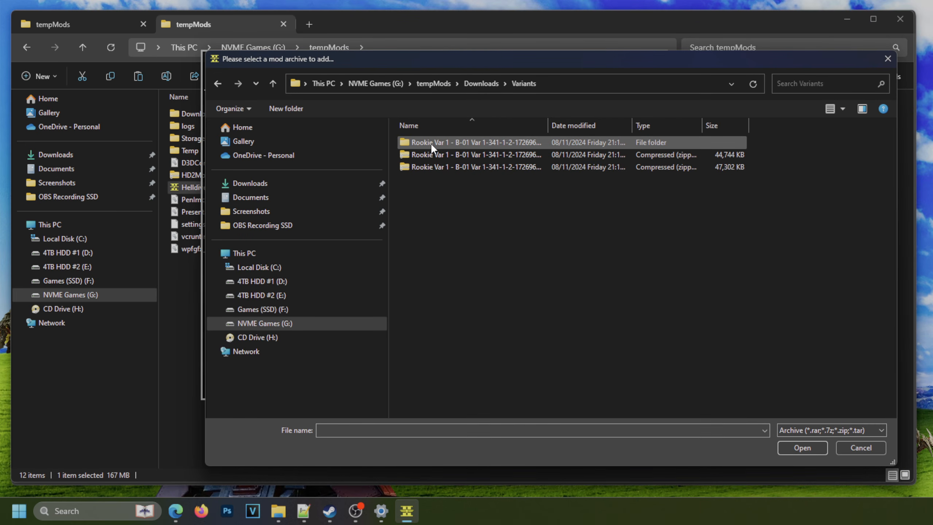
left_click(451, 155)
left_click_drag(547, 125, 650, 125)
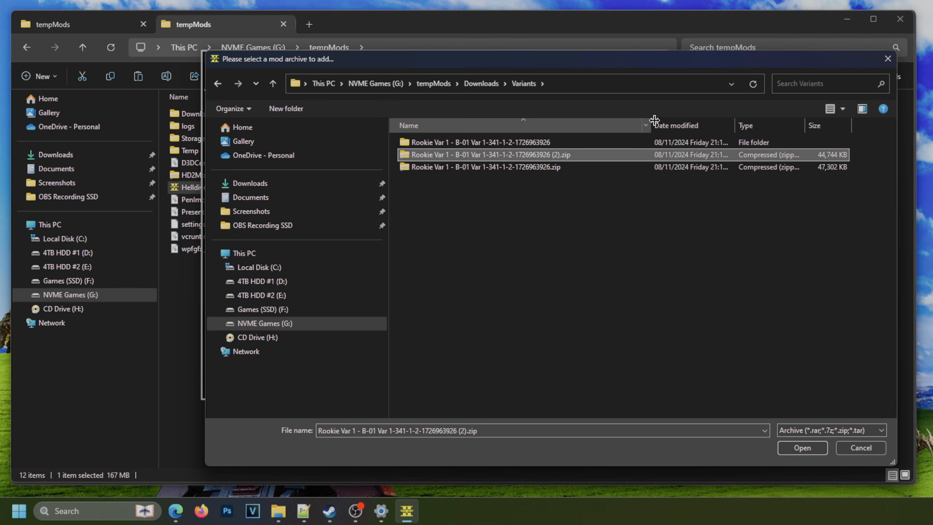
double_click(566, 154)
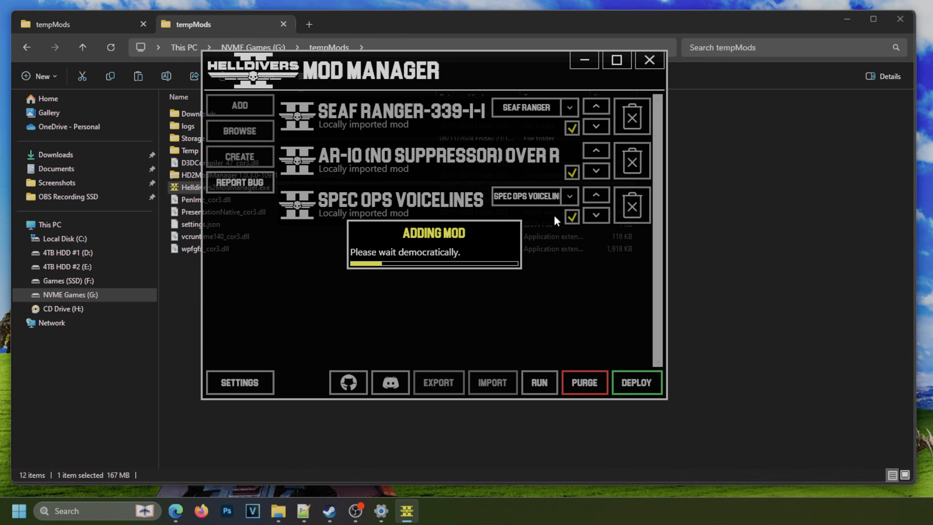
left_click(570, 241)
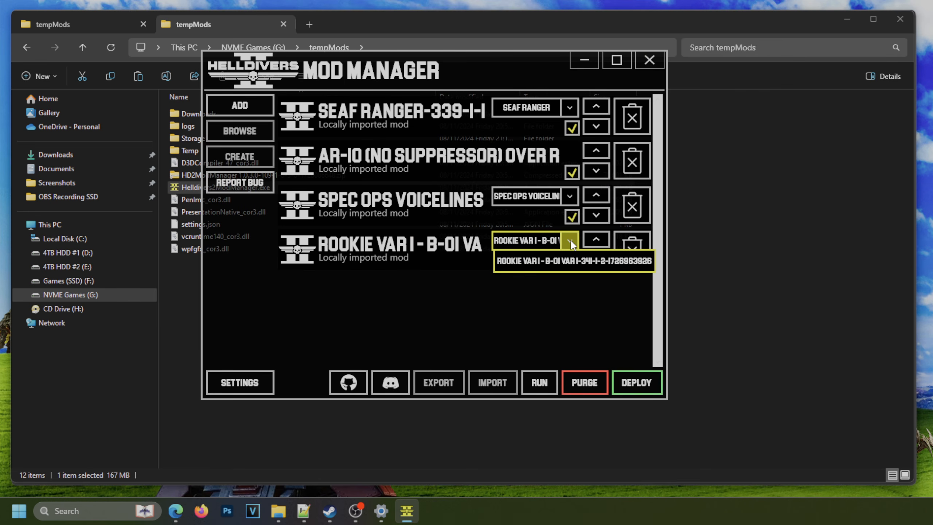
left_click(570, 241)
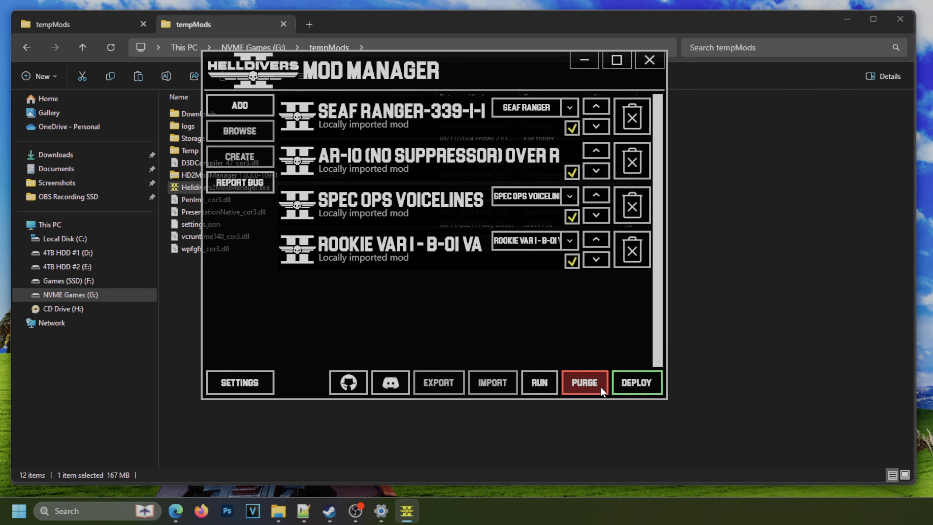
Deploy the mods, then disable SEAF Ranger and deploy the remaining three again.
left_click(634, 383)
left_click(502, 265)
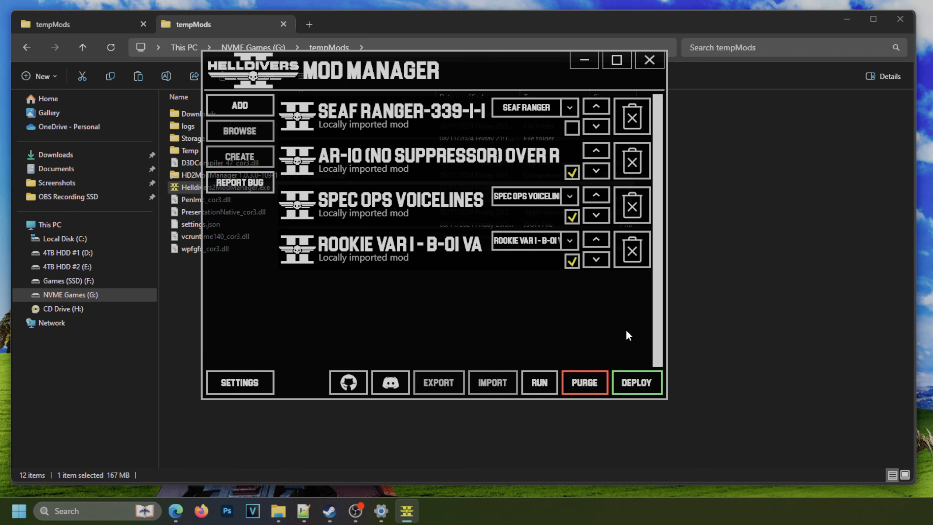
left_click(625, 384)
left_click(500, 266)
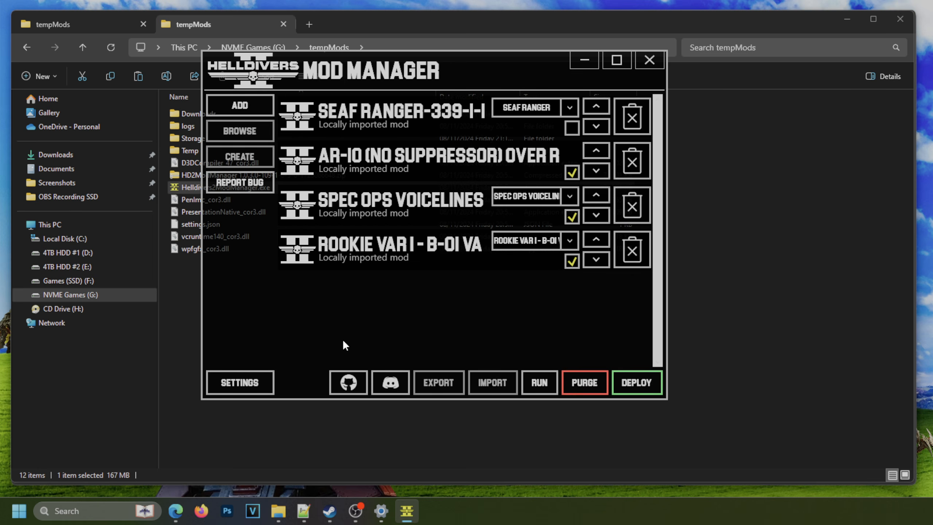
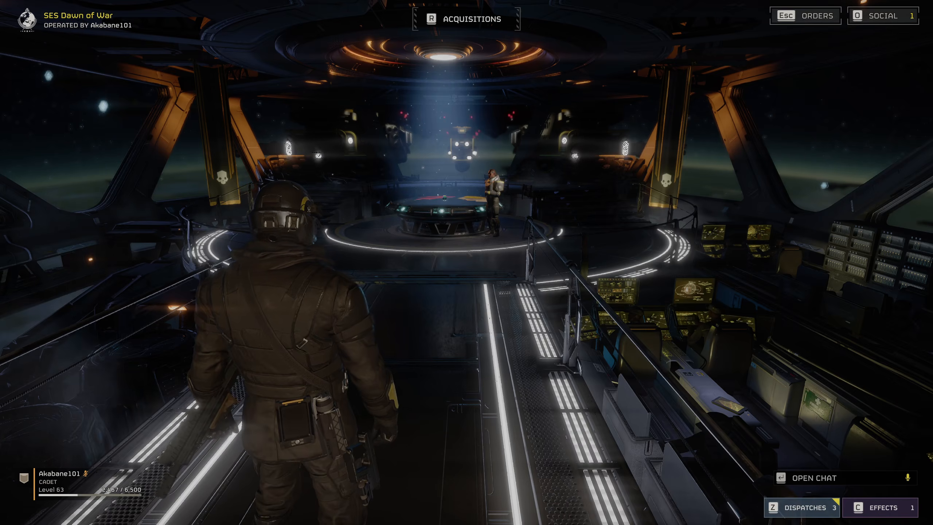
Open the ship's armory and look through the light, medium and heavy armor for the modded B-01 Tactical set.
key("w")
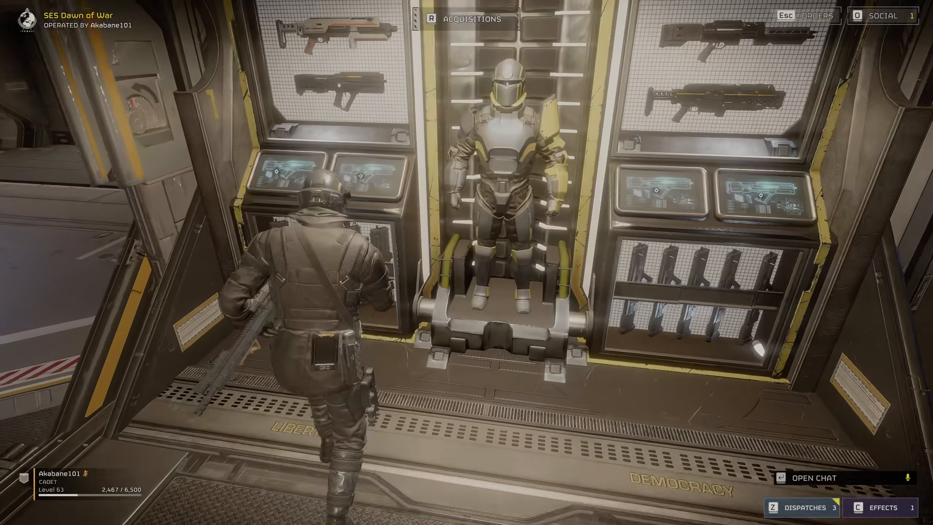
key("e")
left_click(245, 53)
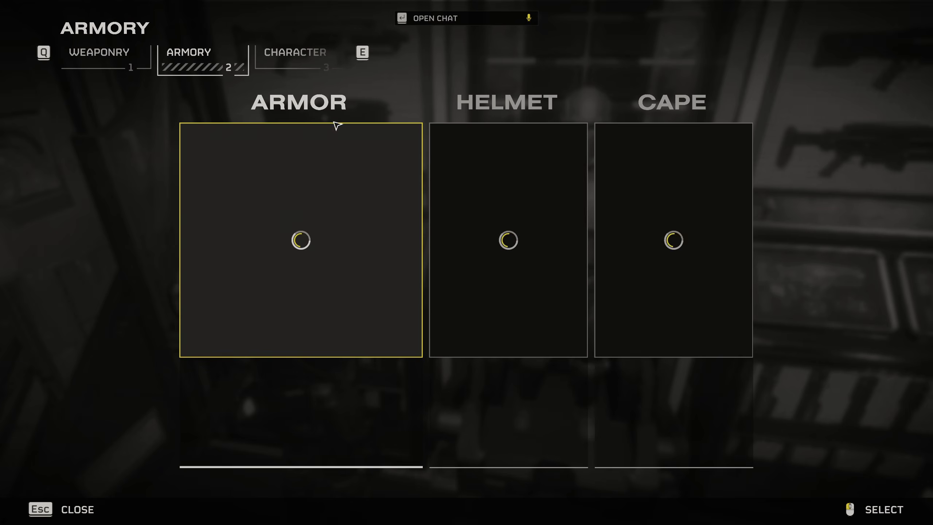
left_click(385, 167)
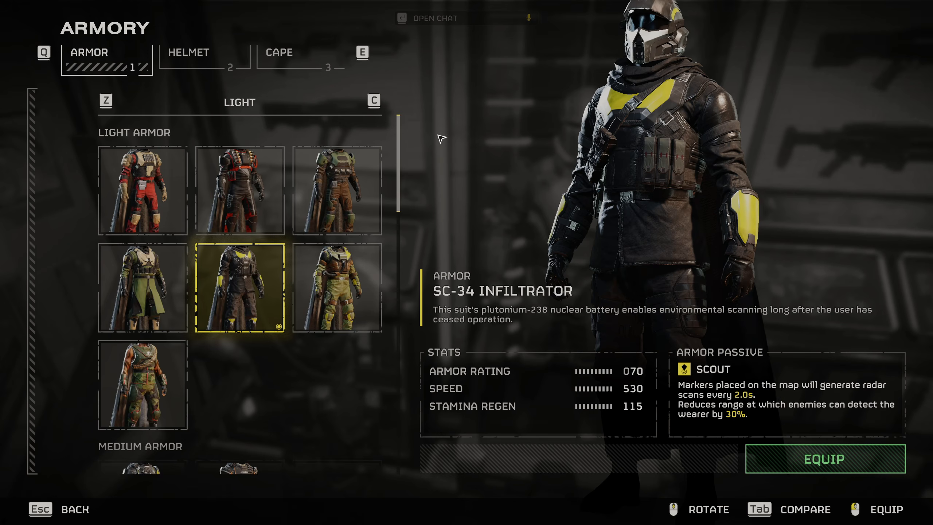
scroll(319, 292, "down", 6)
scroll(360, 272, "down", 5)
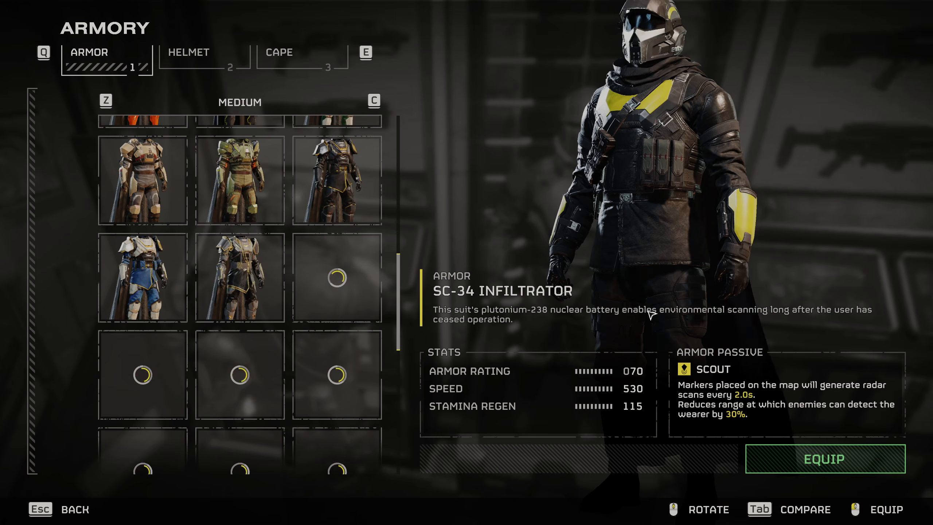
scroll(310, 281, "down", 2)
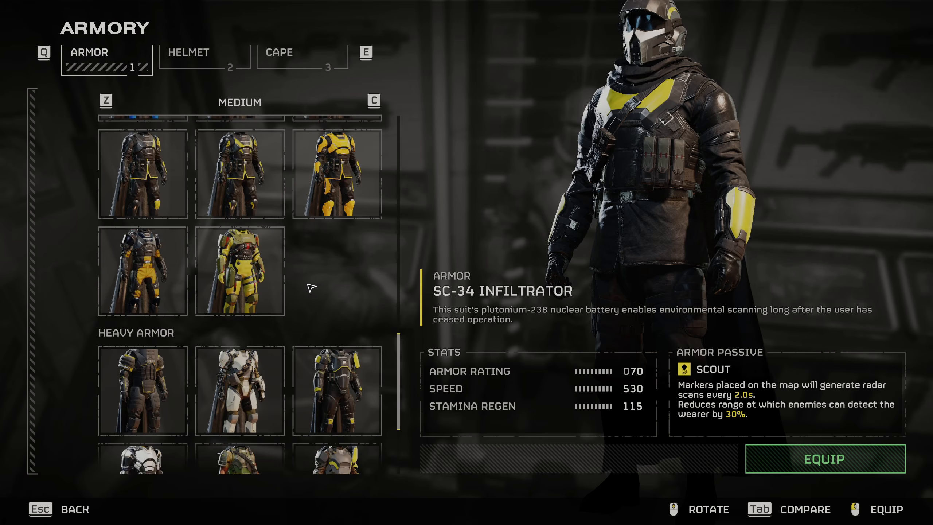
scroll(323, 293, "up", 4)
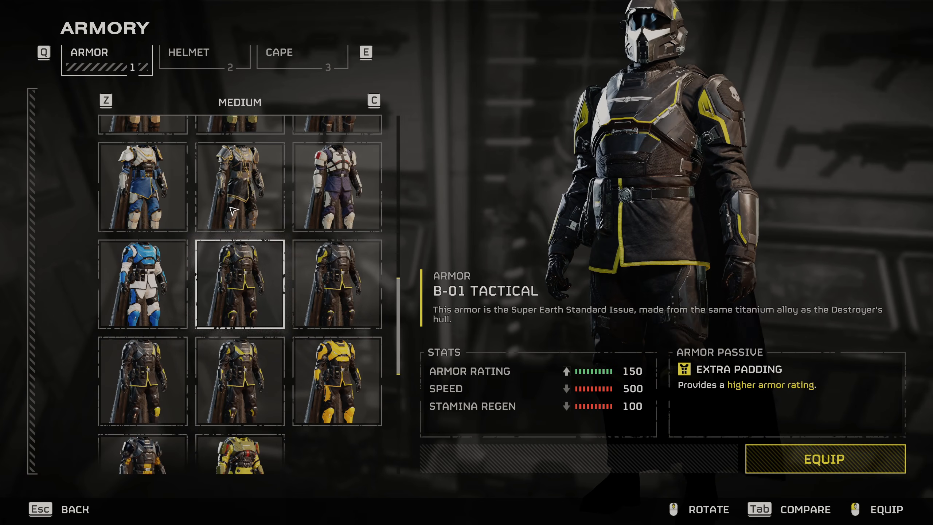
Look through the available helmets for the modded one, and return to the armor list.
left_click(183, 59)
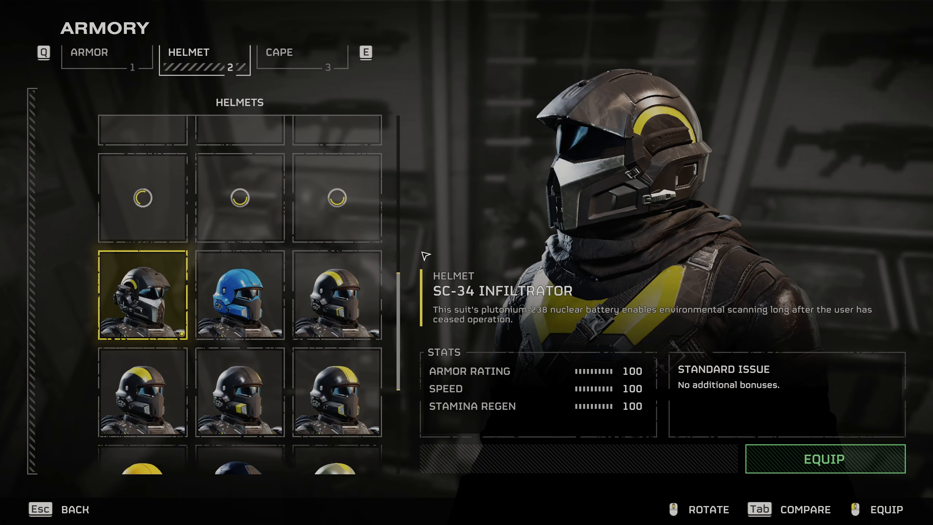
scroll(312, 290, "up", 3)
scroll(312, 289, "up", 9)
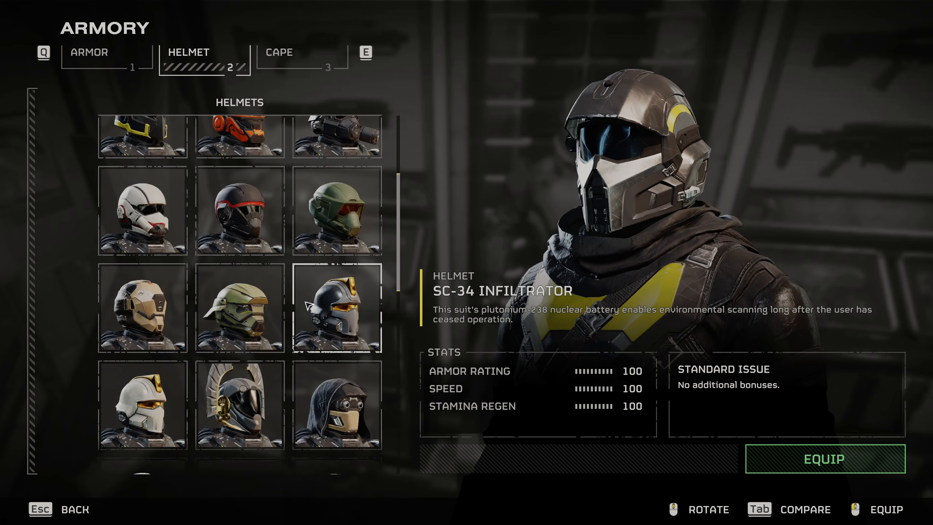
scroll(316, 294, "down", 12)
scroll(328, 290, "down", 6)
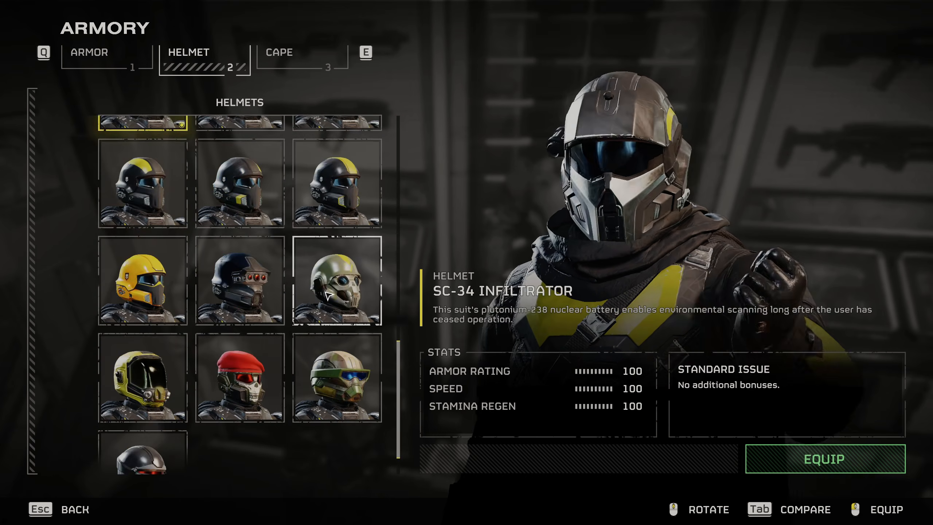
scroll(325, 297, "up", 3)
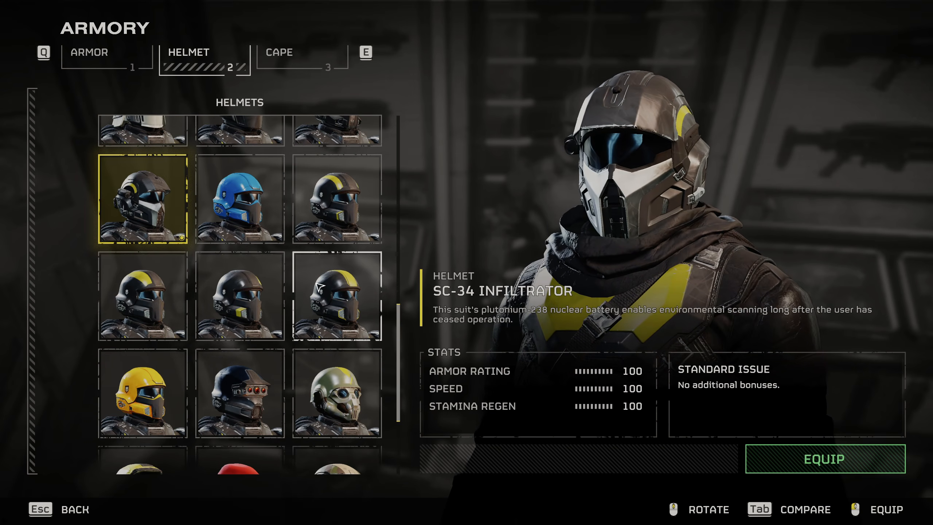
scroll(319, 299, "up", 3)
left_click(295, 263)
key("q")
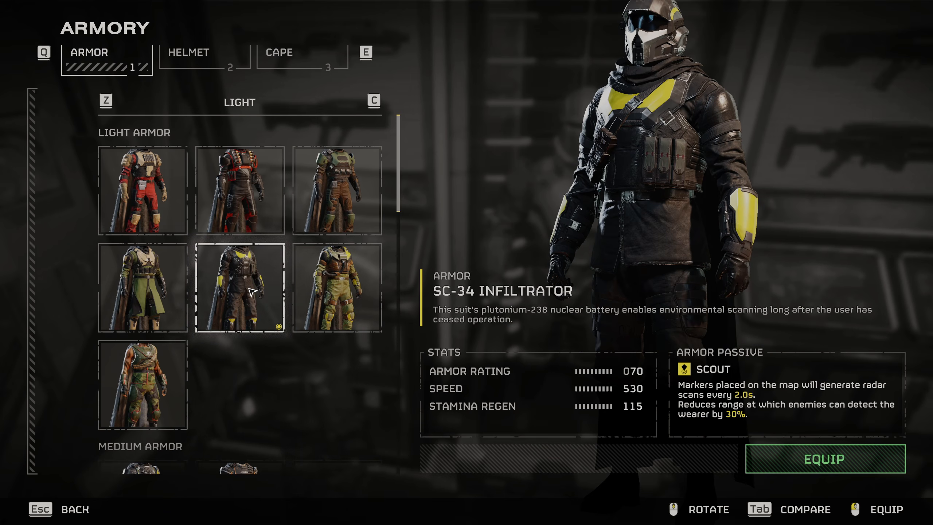
Compare the B-01 Tactical armor with the neighbouring medium suits and equip the B-01 Tactical.
scroll(245, 272, "down", 6)
left_click(275, 288)
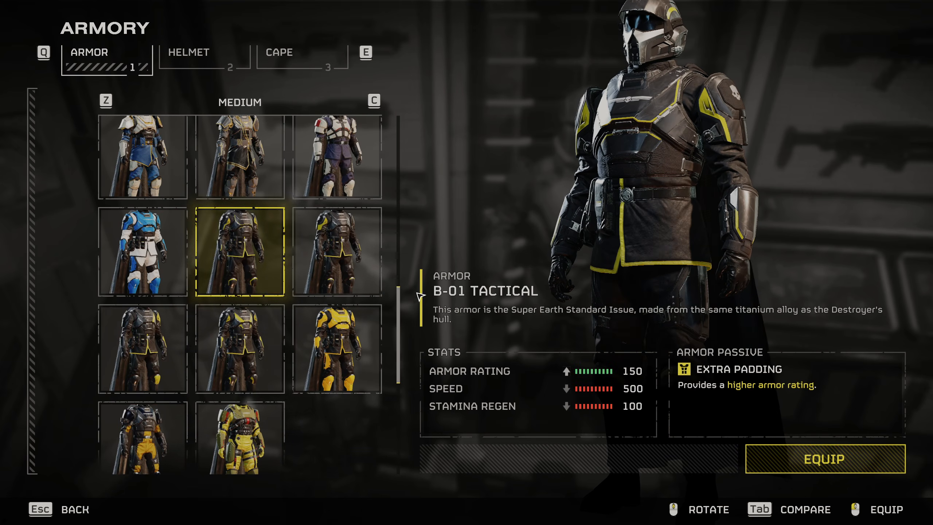
left_click(327, 257)
left_click(271, 334)
left_click(170, 340)
left_click(266, 339)
left_click(247, 268)
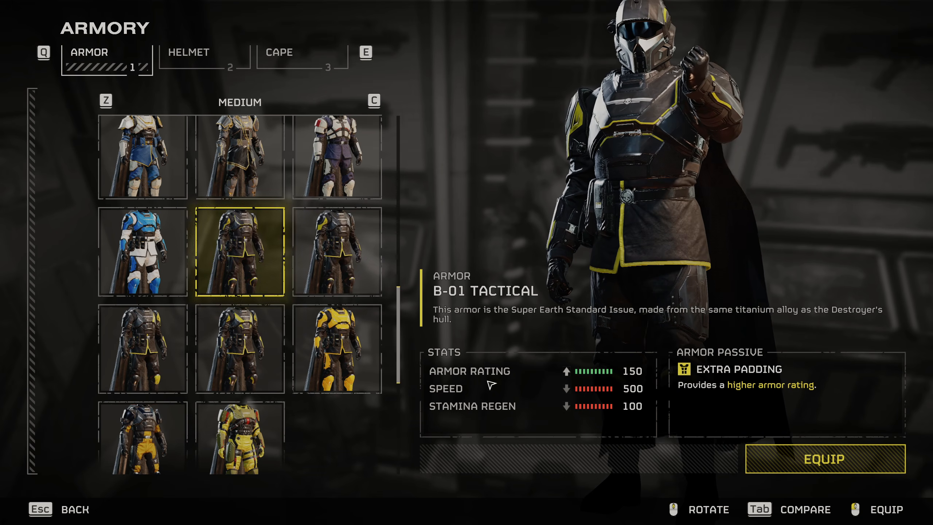
left_click(785, 461)
Equip a different helmet from further down the helmet list.
left_click(235, 61)
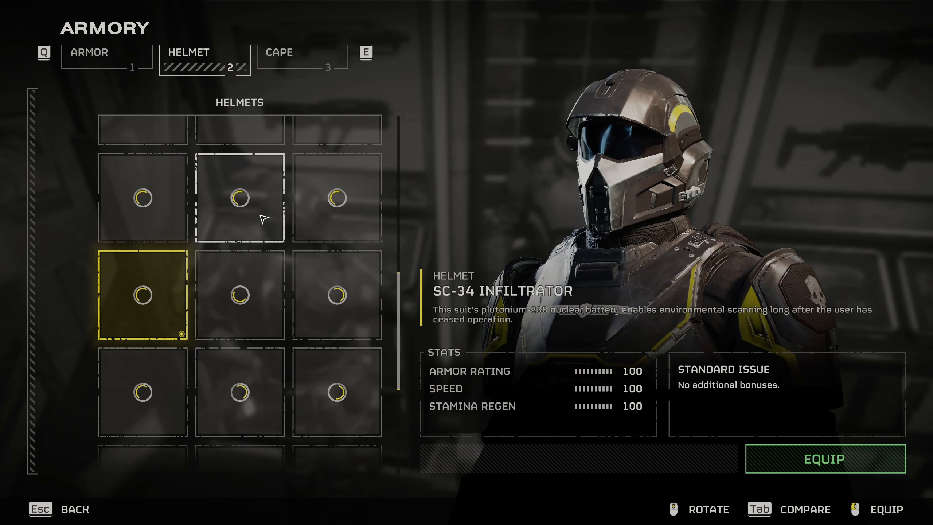
scroll(246, 271, "down", 1)
left_click(340, 252)
left_click(799, 460)
Leave the armory and quit Helldivers 2.
key("Escape")
key("Escape")
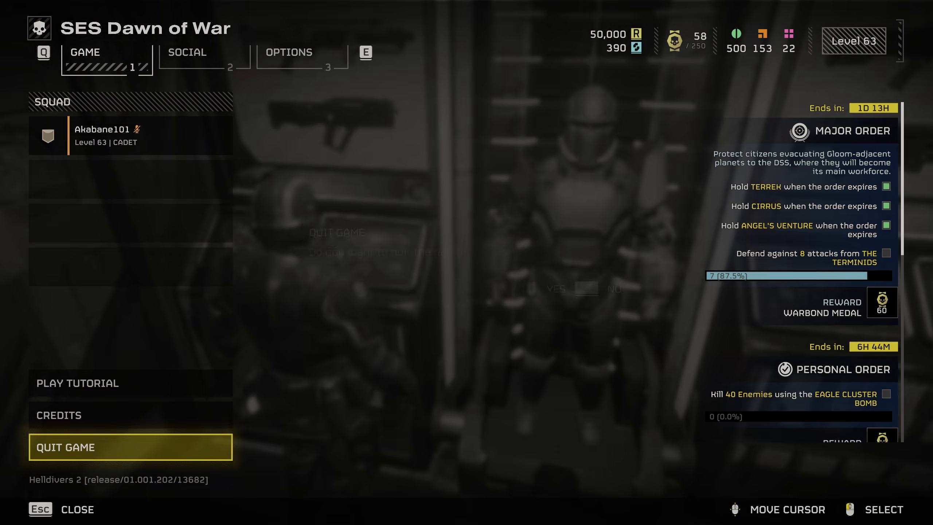
left_click(105, 447)
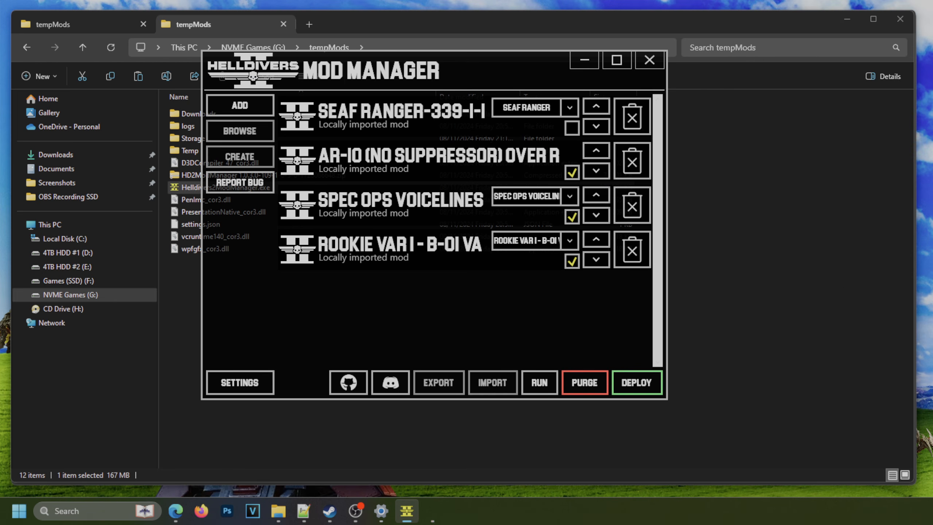
Remove the Rookie Var 1 mod from the mod manager's list and reposition the manager window.
left_click_drag(491, 63, 524, 56)
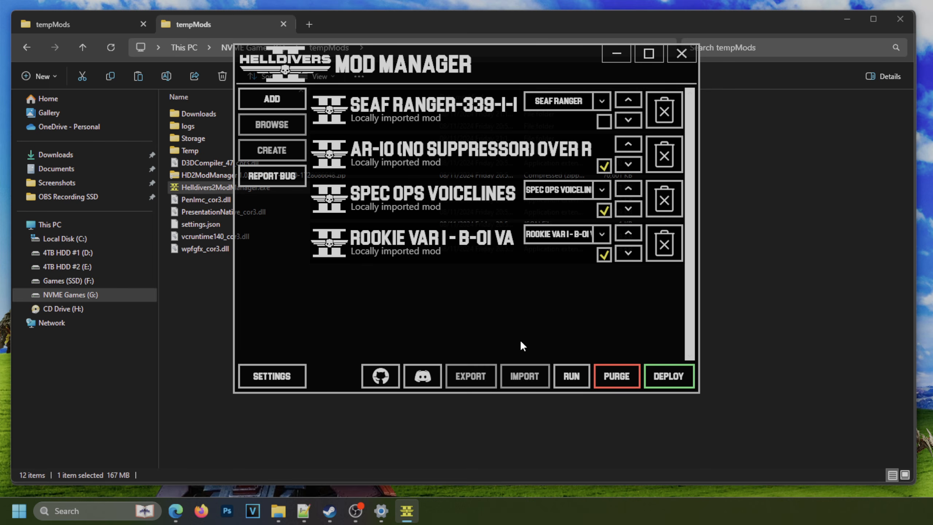
left_click_drag(465, 70, 469, 72)
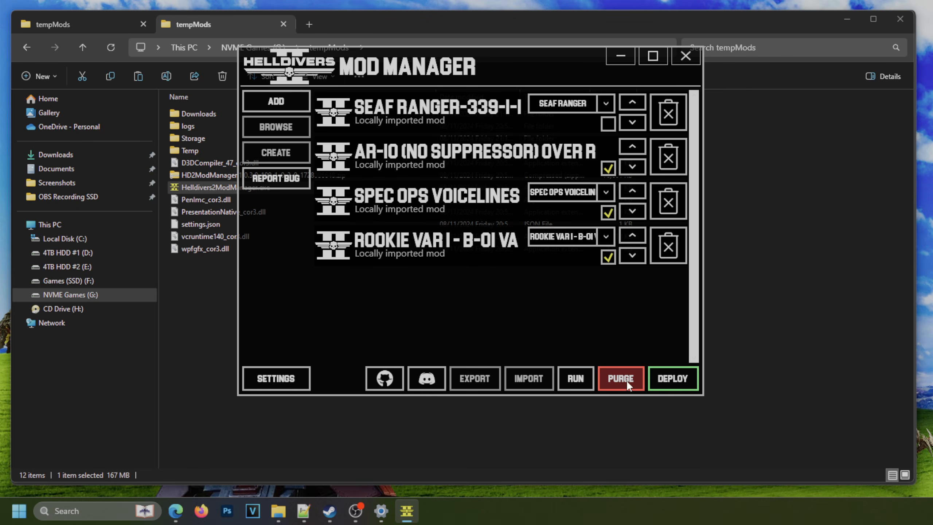
left_click(656, 250)
left_click_drag(473, 26, 588, 74)
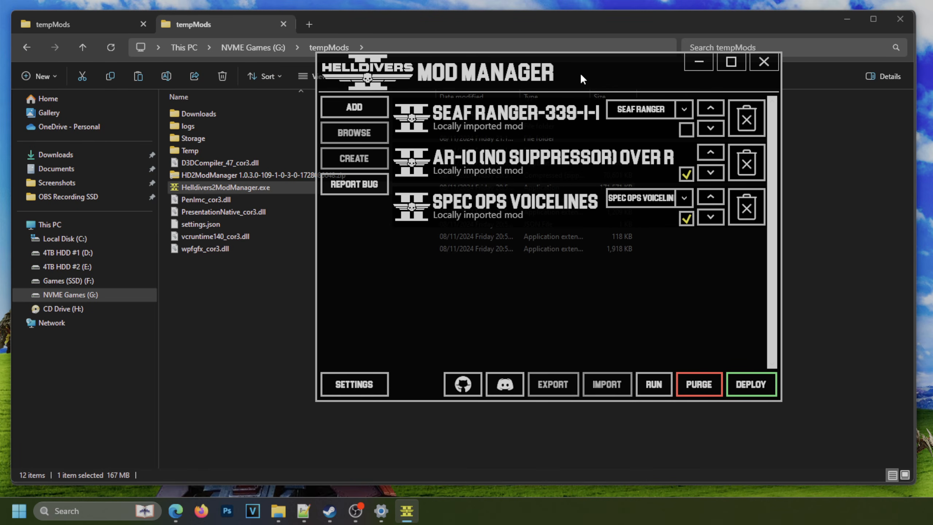
Switch to File Explorer, open the Variants folder inside Downloads and create a folder named Rookie Helm1.
left_click(291, 312)
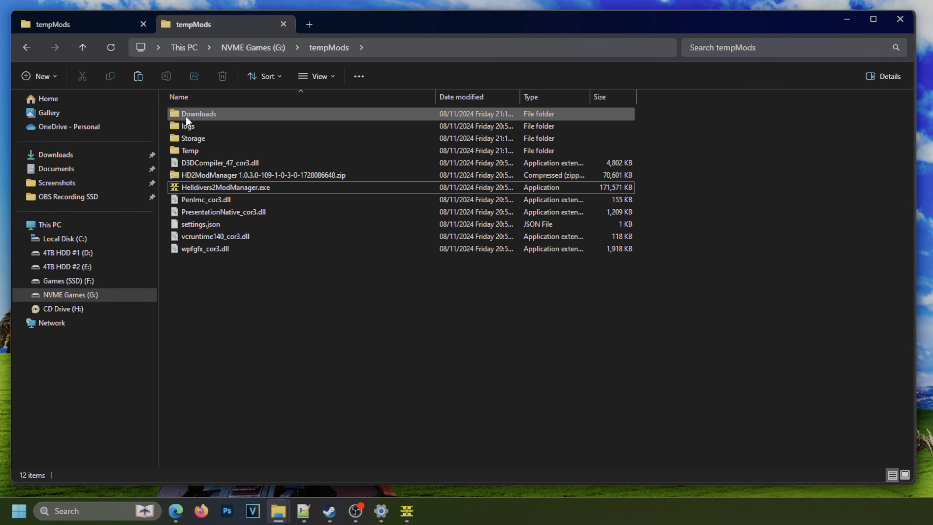
double_click(214, 112)
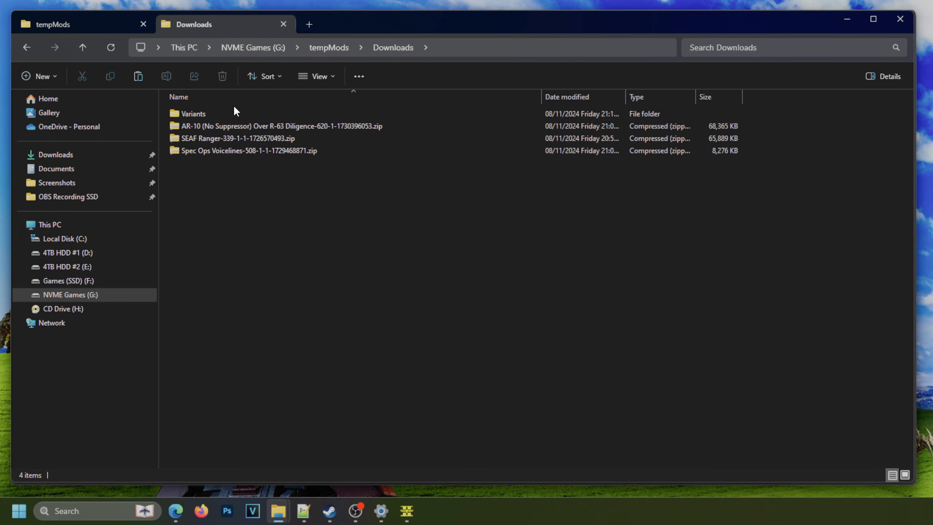
double_click(226, 113)
right_click(232, 226)
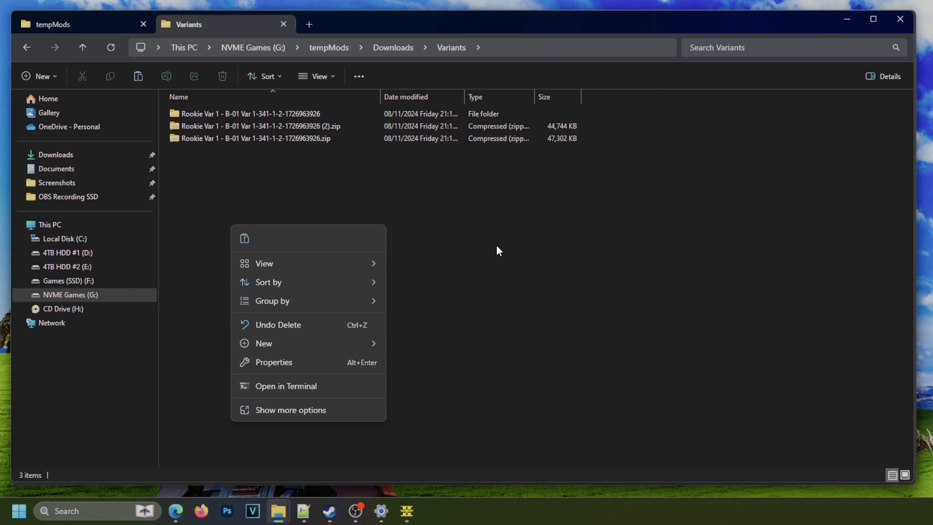
left_click(307, 343)
left_click(419, 99)
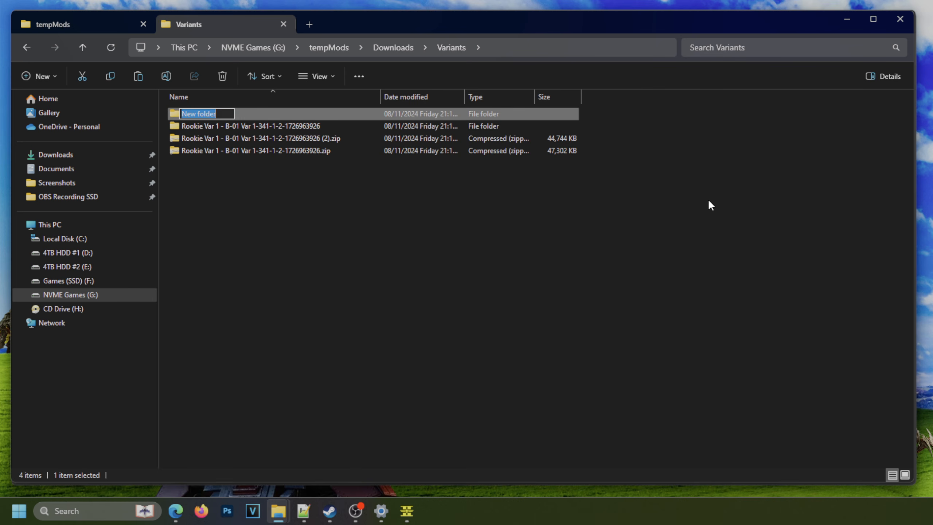
type("Rookie Helm1")
key("Return")
Create a second folder named Rookie Body1 in Variants.
right_click(279, 189)
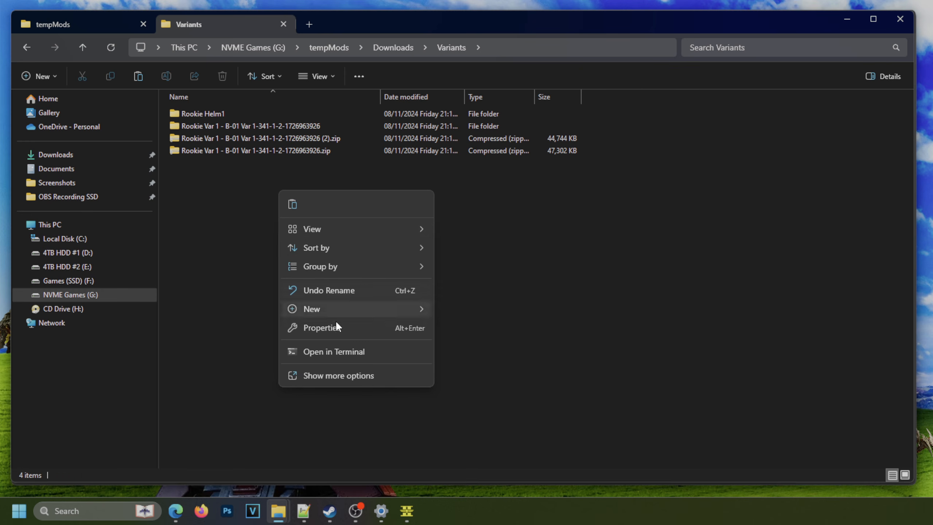
left_click(328, 308)
left_click(500, 65)
type("Rookie Body1")
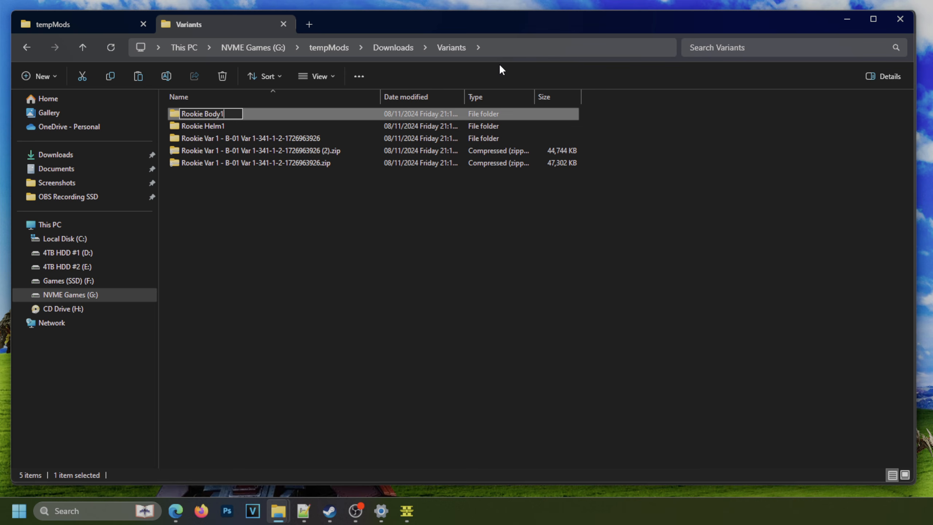
key("Return")
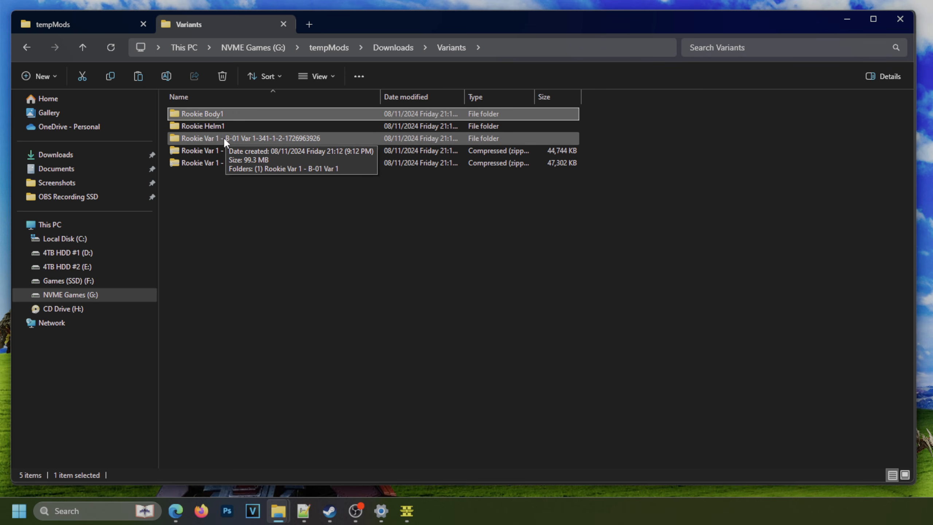
Copy the three patch_0 files from the extracted Rookie Var 1's (Body) folder into the Rookie Body1 folder.
left_click(239, 163)
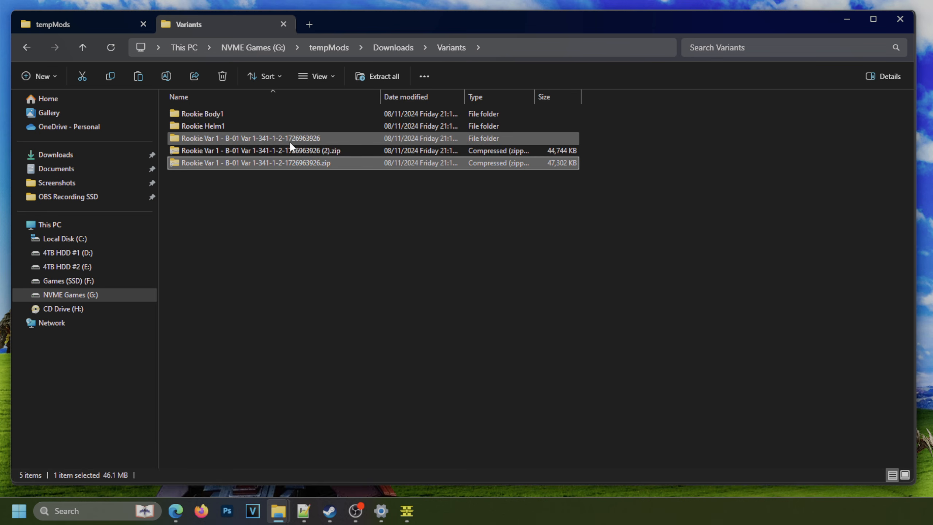
double_click(280, 139)
double_click(200, 117)
right_click(206, 144)
key("Escape")
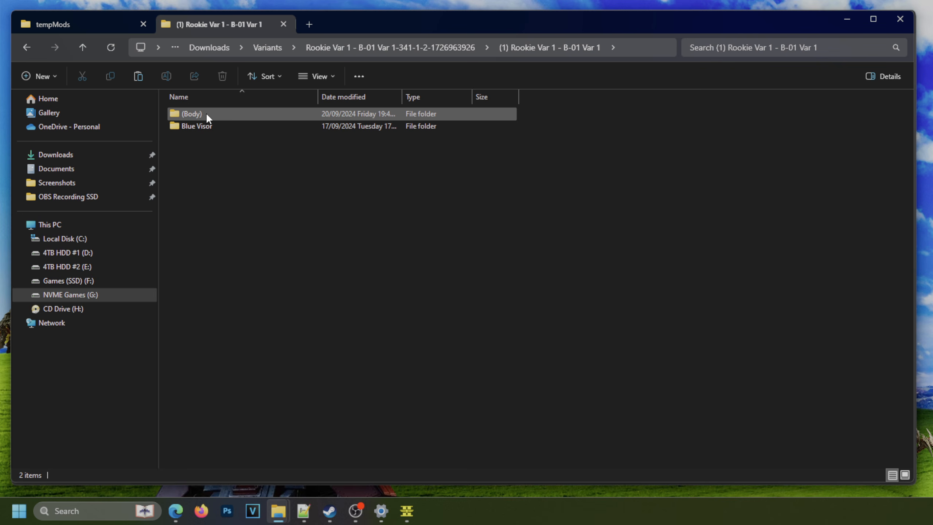
double_click(210, 115)
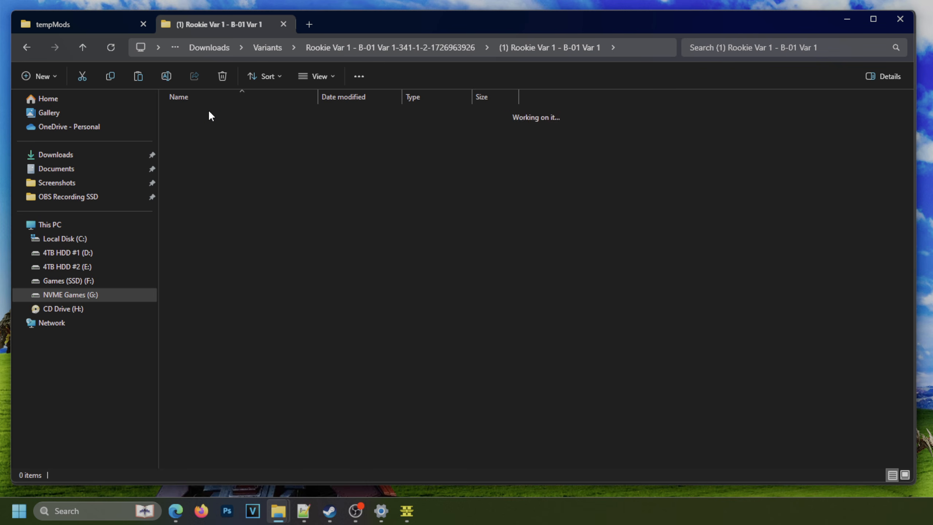
left_click_drag(199, 171, 250, 108)
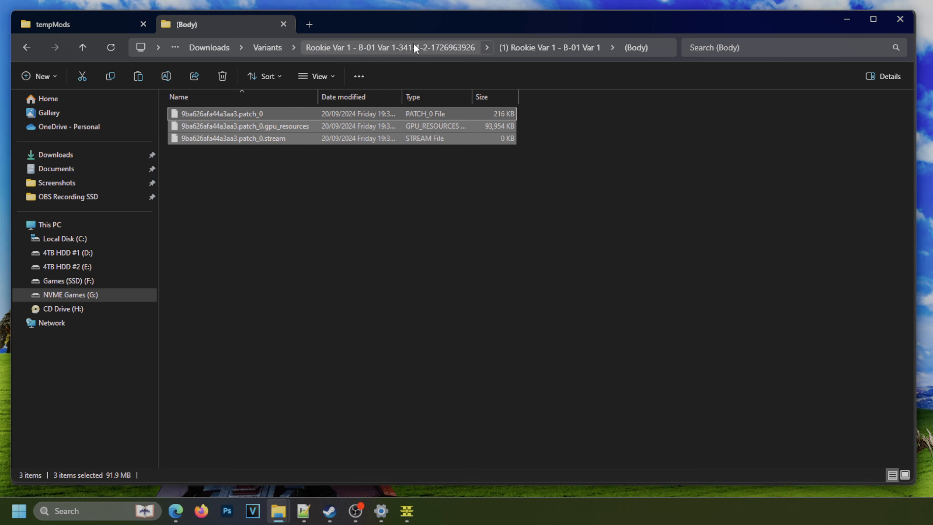
left_click(264, 49)
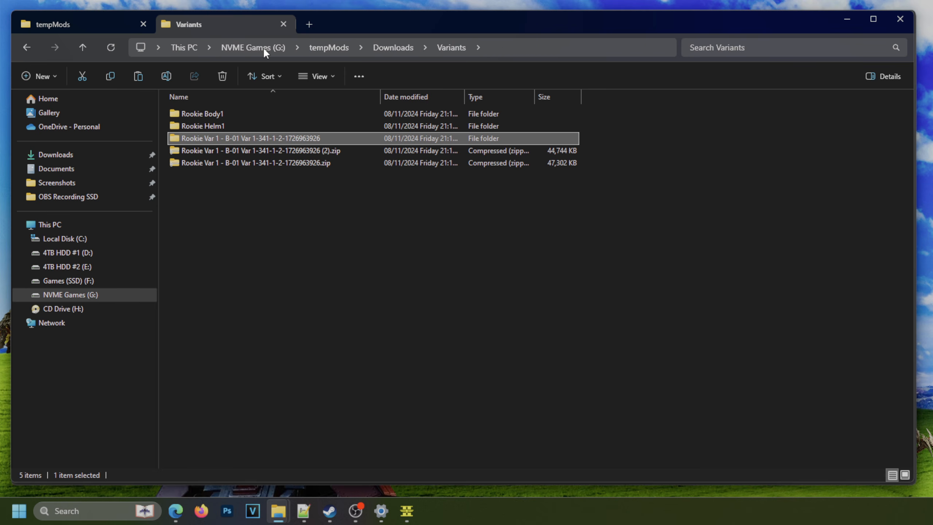
double_click(221, 115)
key("ctrl+v")
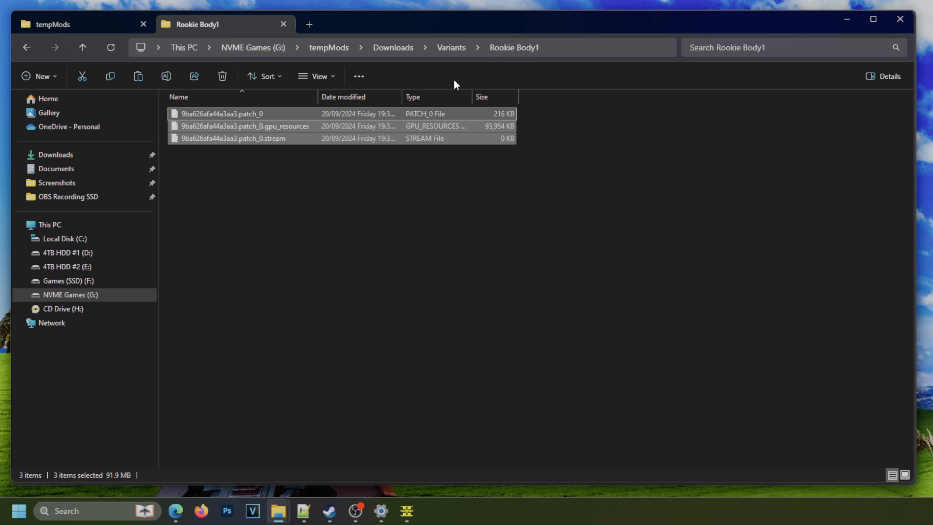
Return to Variants and compress the Rookie Body1 folder to a ZIP file, keeping the suggested name.
key("alt+Up")
right_click(239, 111)
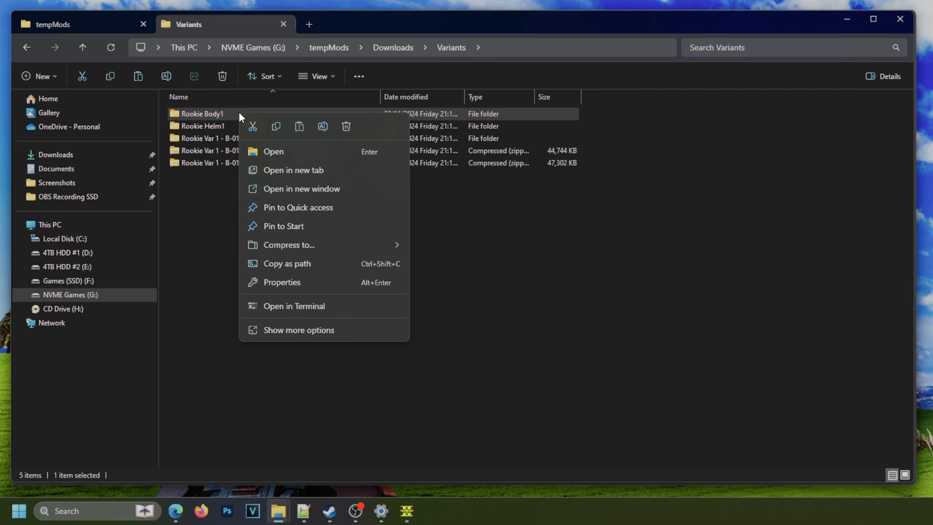
mouse_move(310, 244)
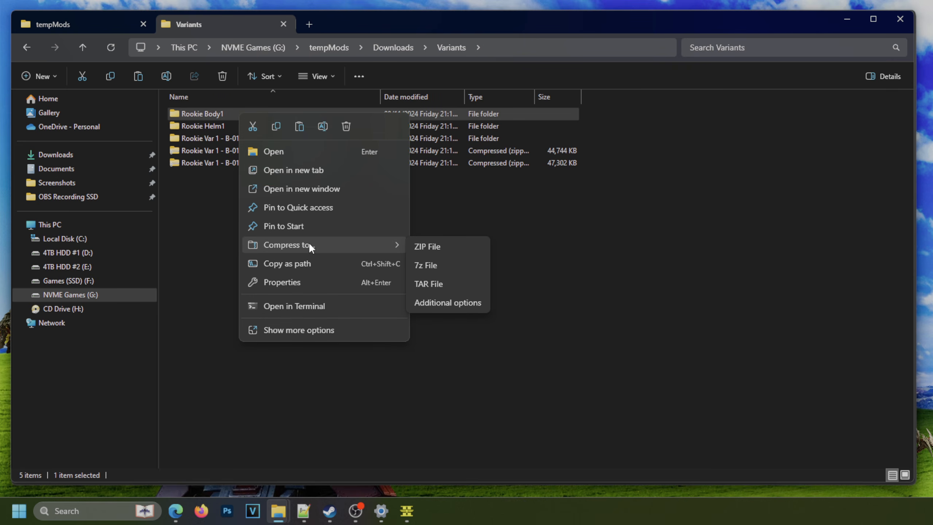
left_click(435, 249)
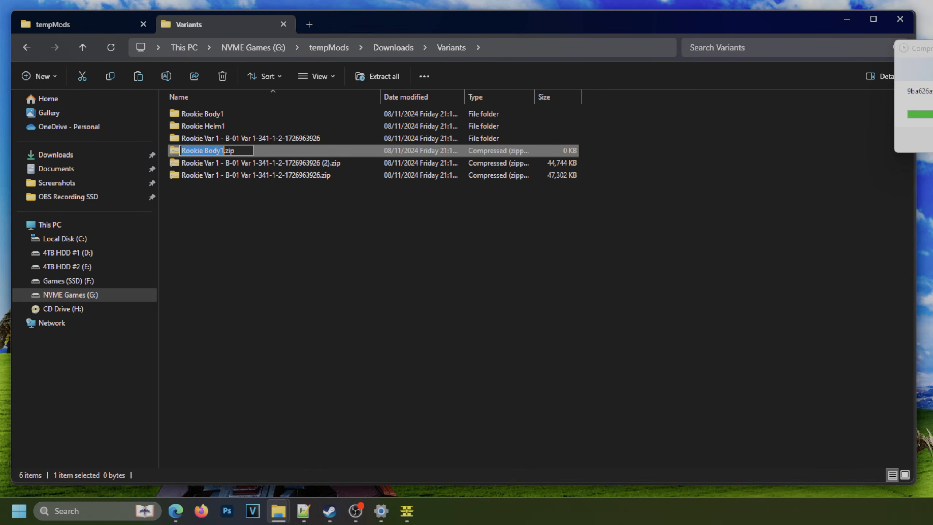
left_click(389, 205)
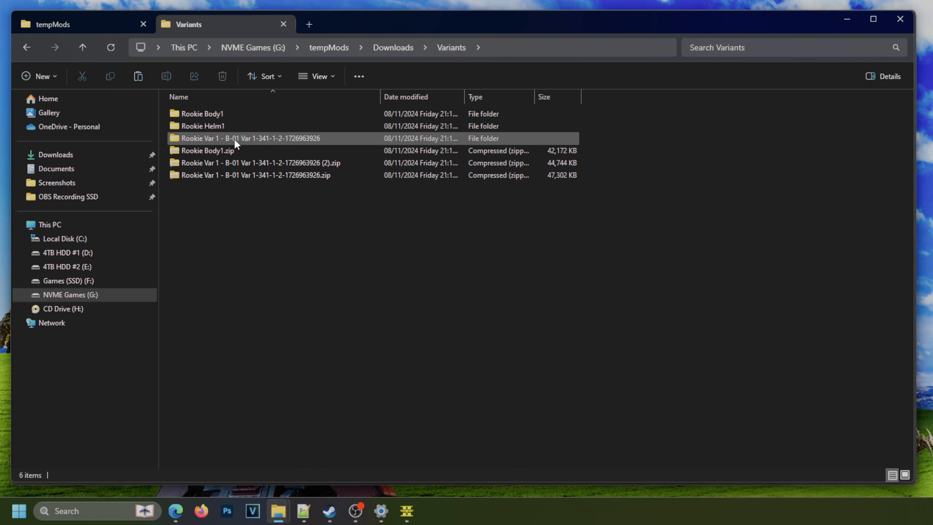
Copy the three patch_0 files from the extracted Rookie Var 1's helmet folder into the Rookie Helm1 folder.
left_click(226, 140)
double_click(222, 115)
double_click(219, 125)
left_click_drag(200, 189, 285, 115)
left_click(198, 48)
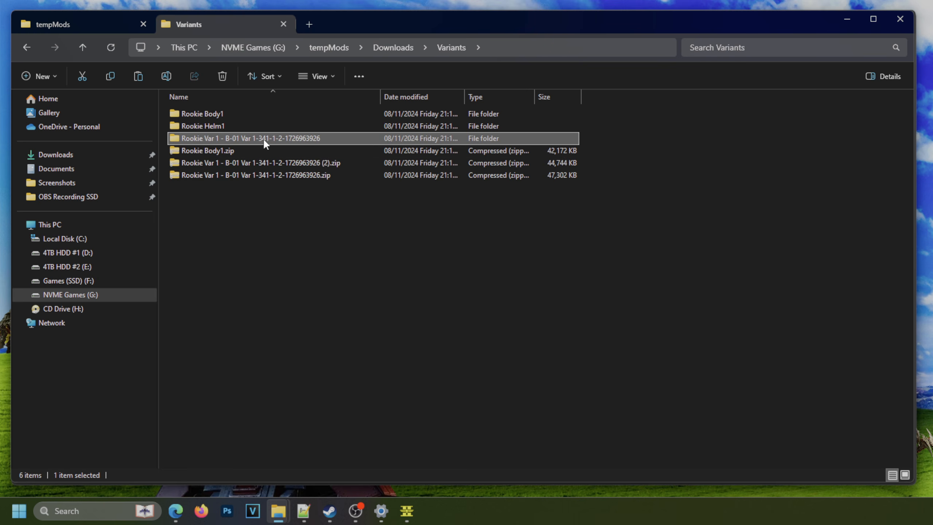
double_click(221, 126)
key("ctrl+v")
left_click(346, 206)
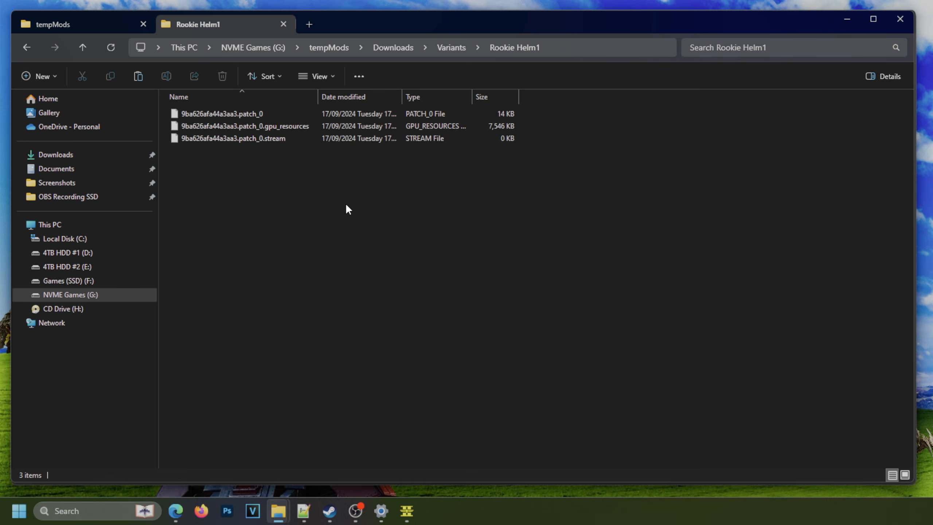
Return to Variants and compress the Rookie Helm1 folder to a ZIP file, keeping the suggested name.
left_click(445, 47)
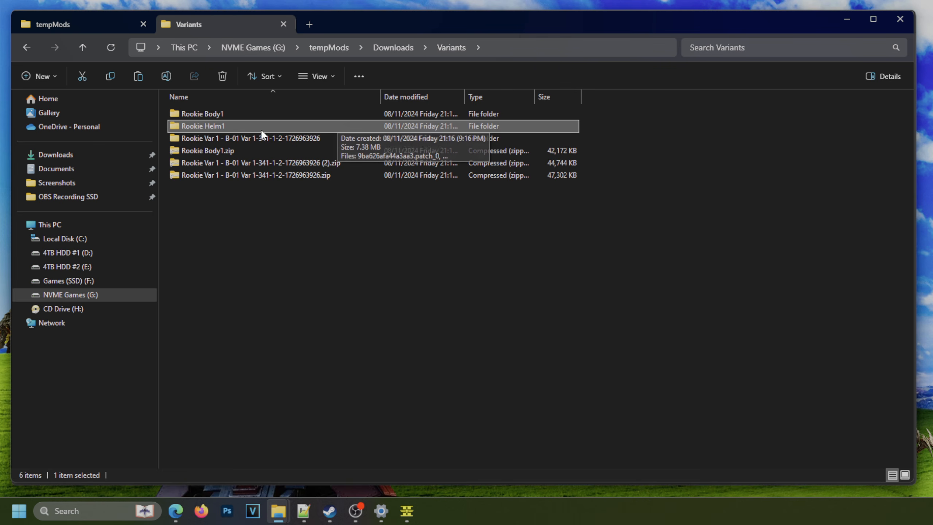
right_click(209, 123)
mouse_move(279, 256)
left_click(396, 259)
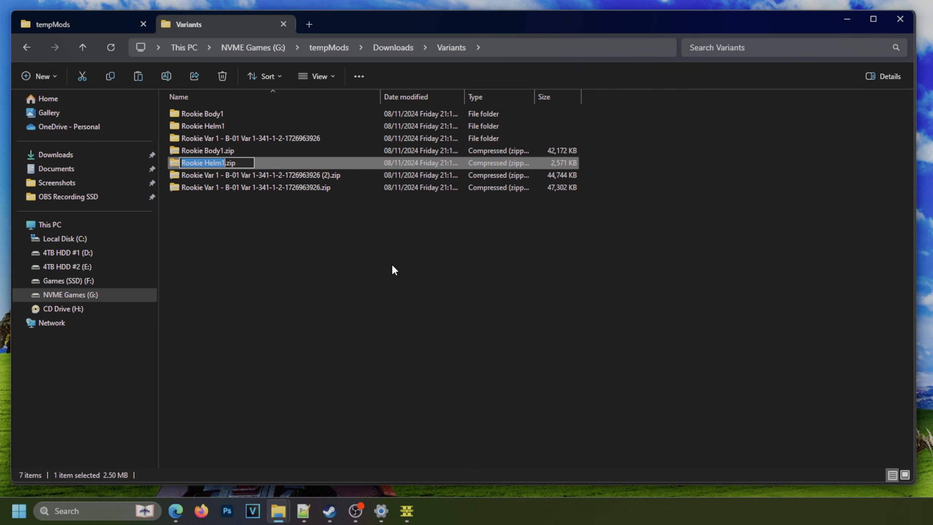
left_click(315, 247)
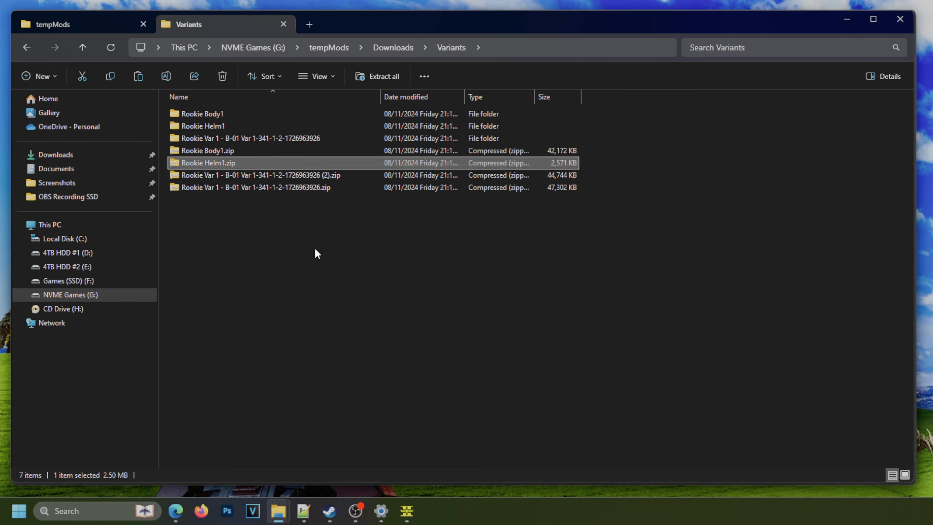
left_click(208, 143)
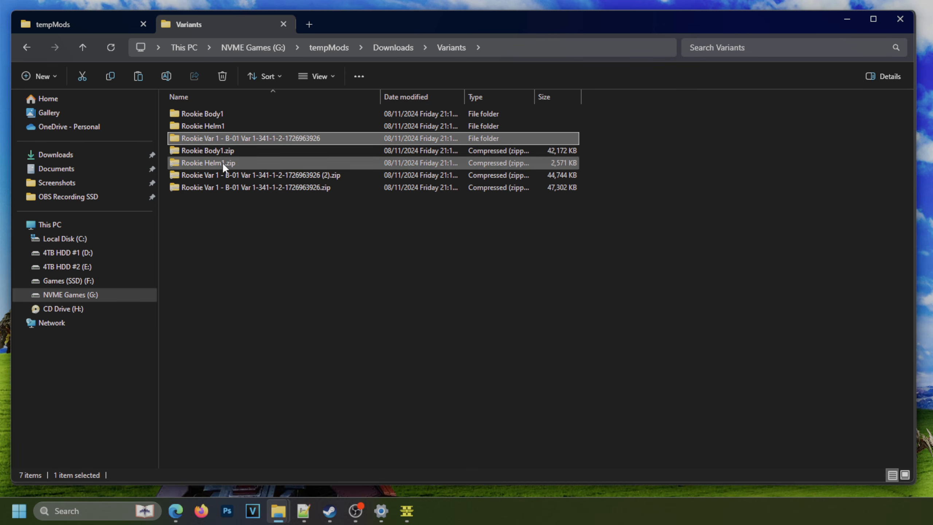
key("Down")
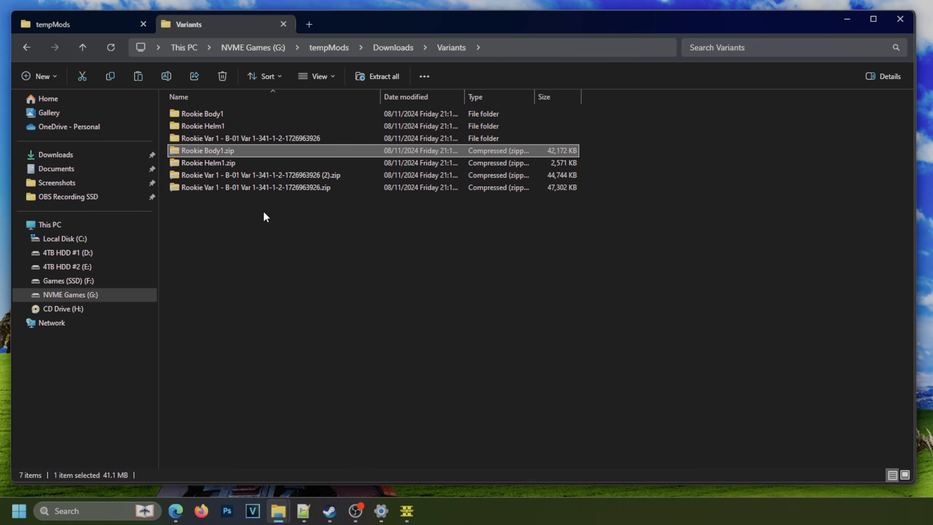
left_click(224, 165)
left_click(225, 150)
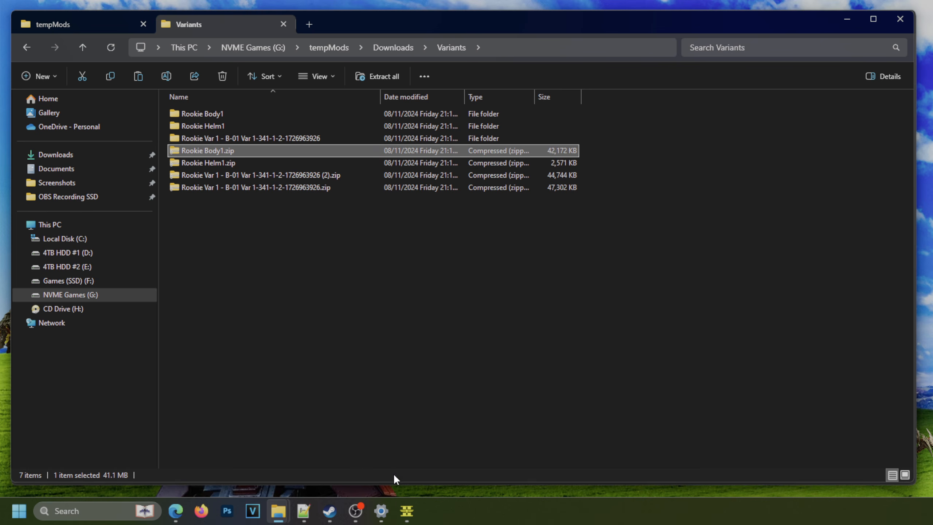
Switch to HD2ModManager, add Rookie Body1.zip and Rookie Helm1.zip from the Variants folder and deploy the mods.
left_click(407, 512)
left_click(367, 107)
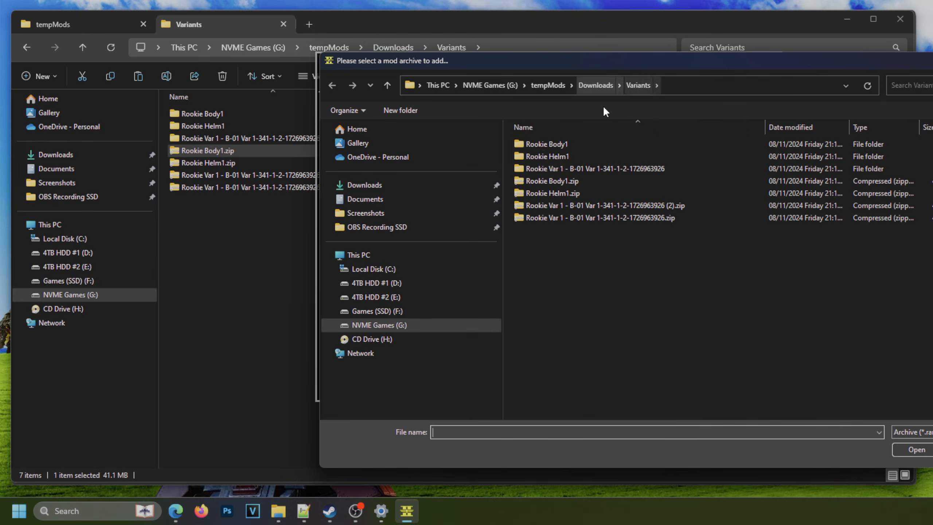
double_click(554, 182)
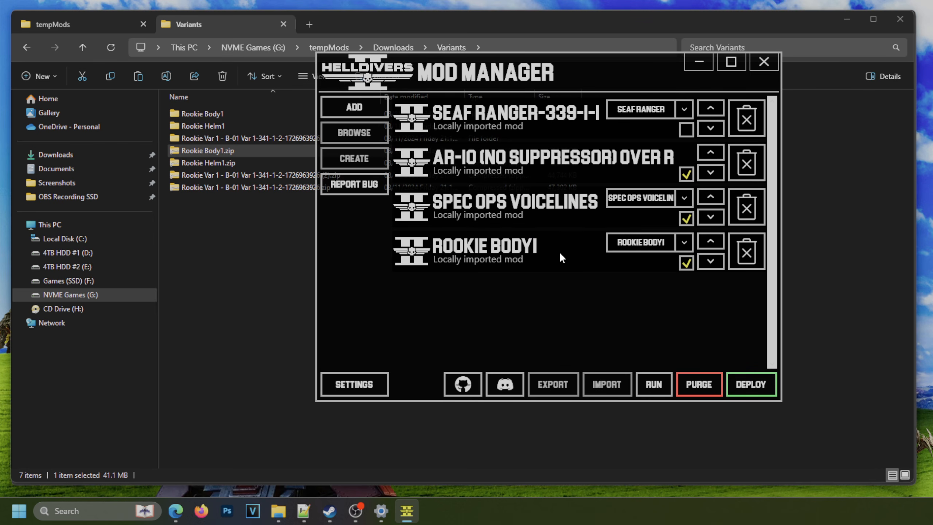
left_click(358, 106)
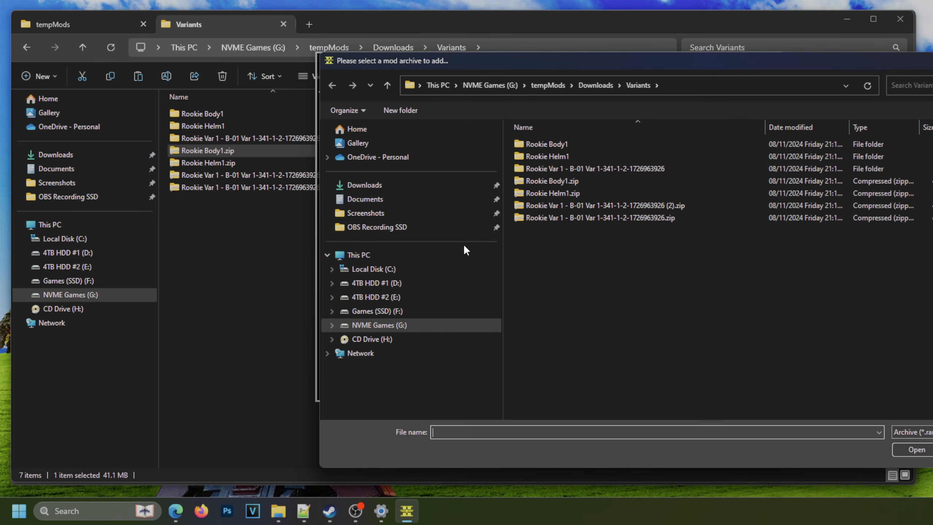
double_click(575, 192)
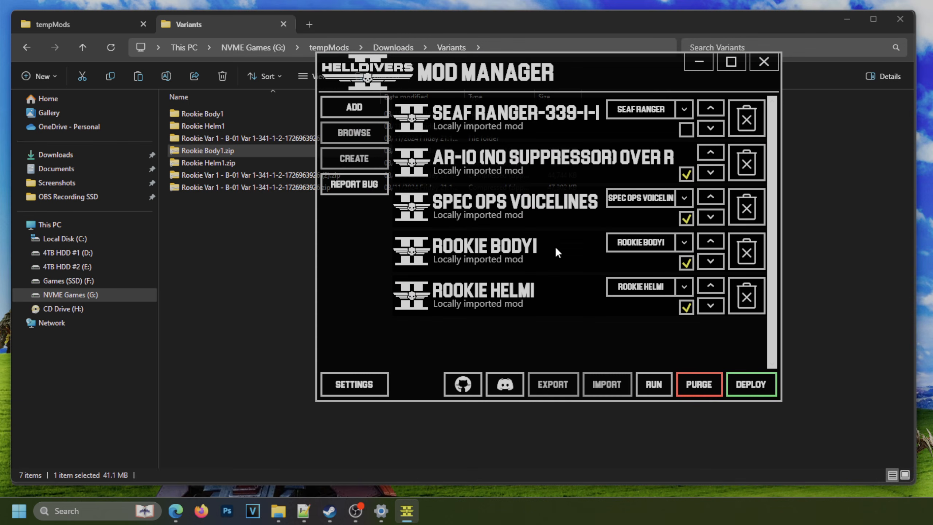
left_click(757, 384)
left_click(617, 266)
Run Helldivers 2 from the mod manager to check the deployed armour on the ship, and quit the game.
left_click(653, 390)
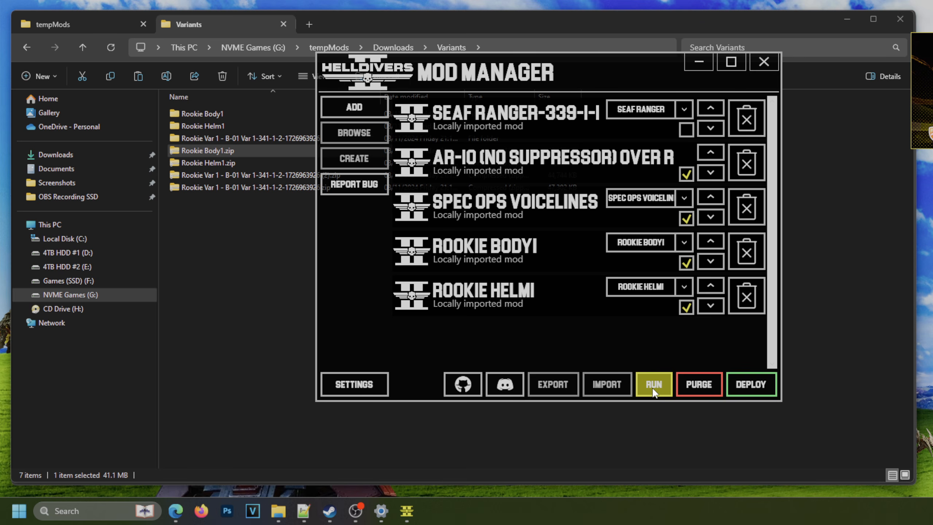
left_click(653, 390)
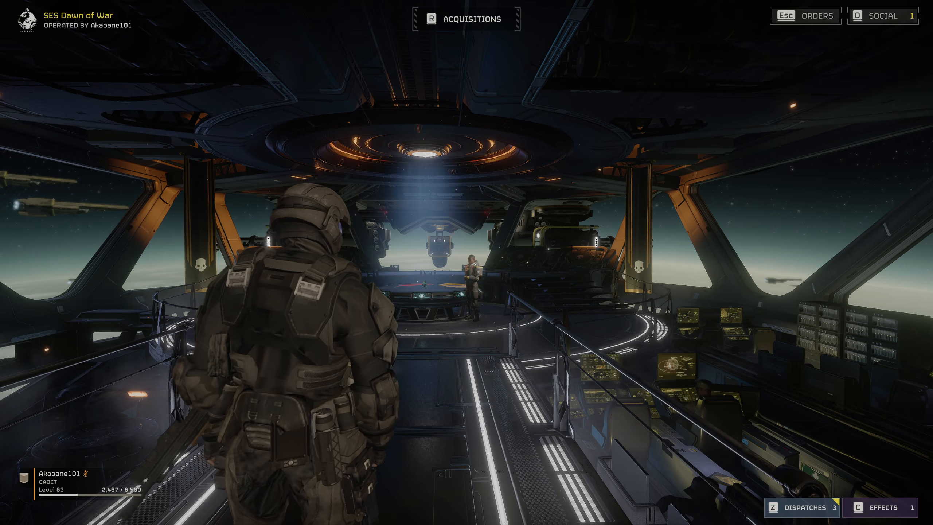
key("Escape")
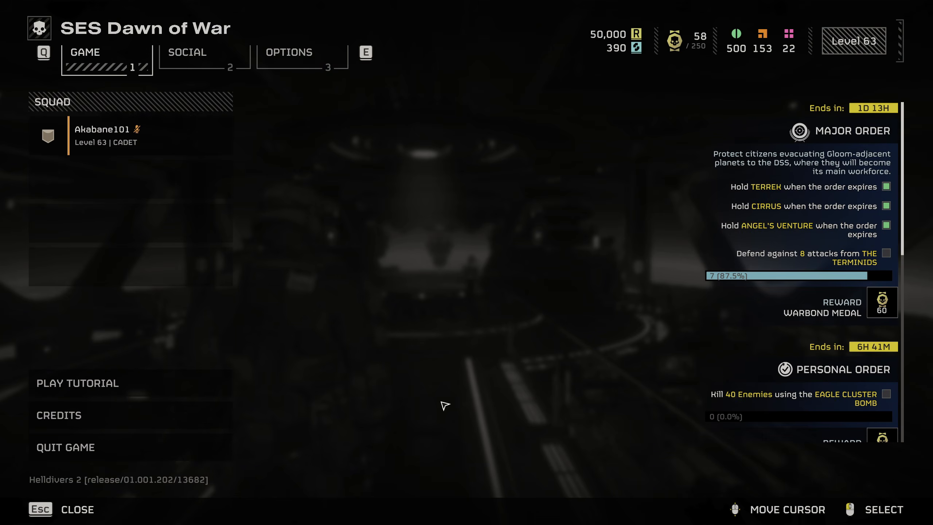
left_click(142, 443)
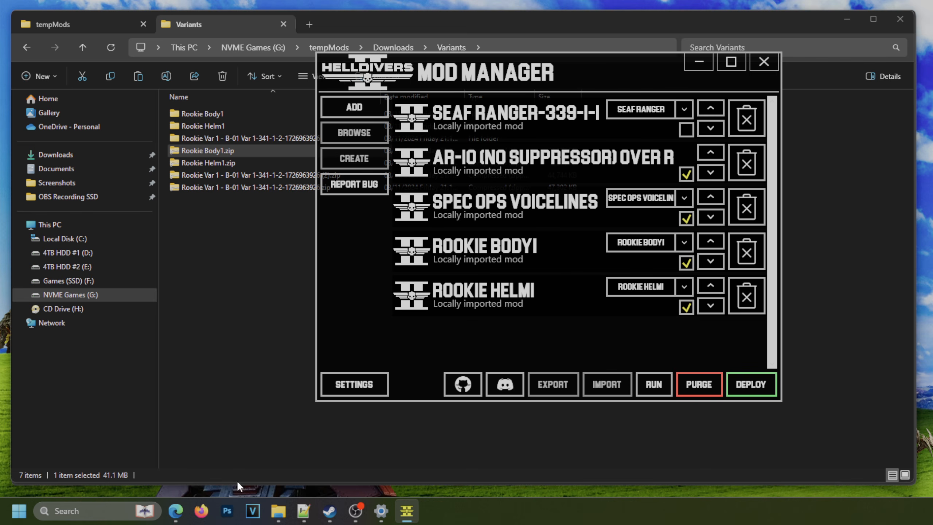
Switch to Edge, dismiss the download notice on the HD2ModManager page and search the Helldivers 2 mods for "hide capes".
mouse_move(176, 511)
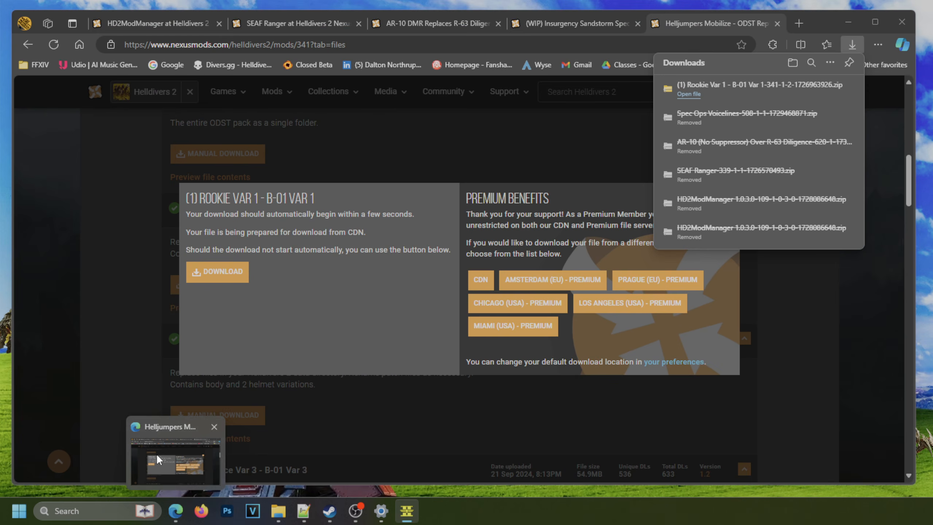
left_click(156, 453)
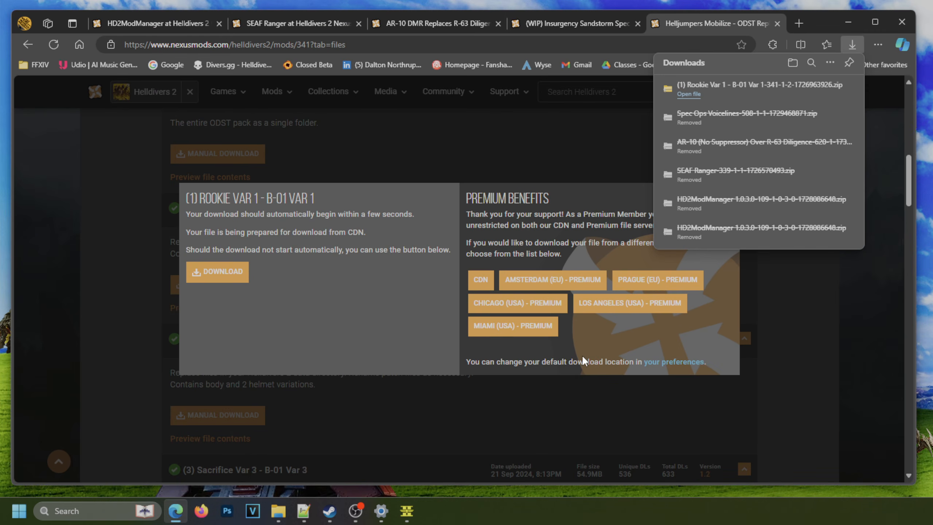
left_click(148, 23)
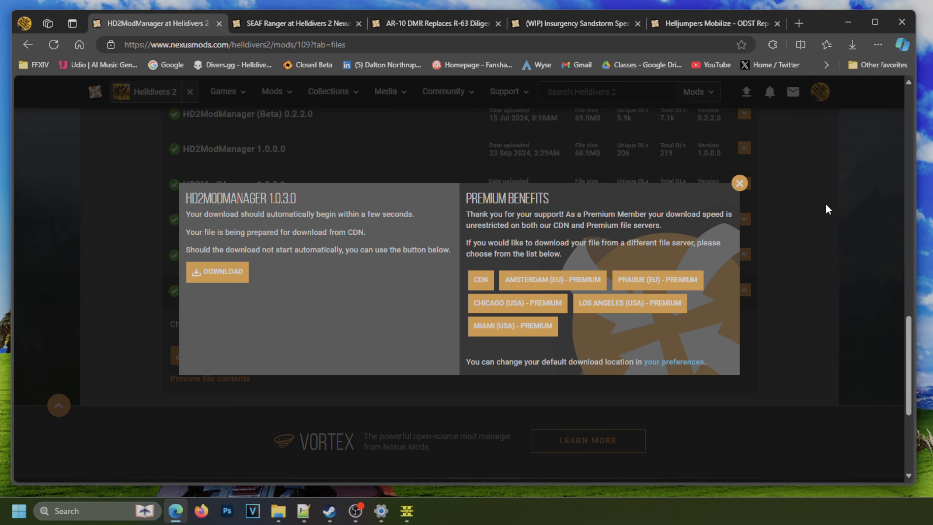
left_click(738, 184)
scroll(792, 342, "up", 15)
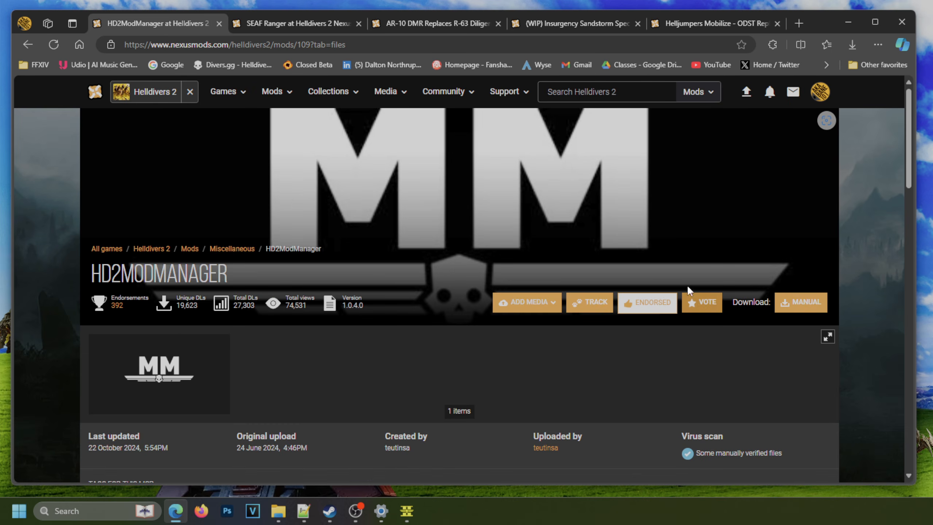
left_click(573, 93)
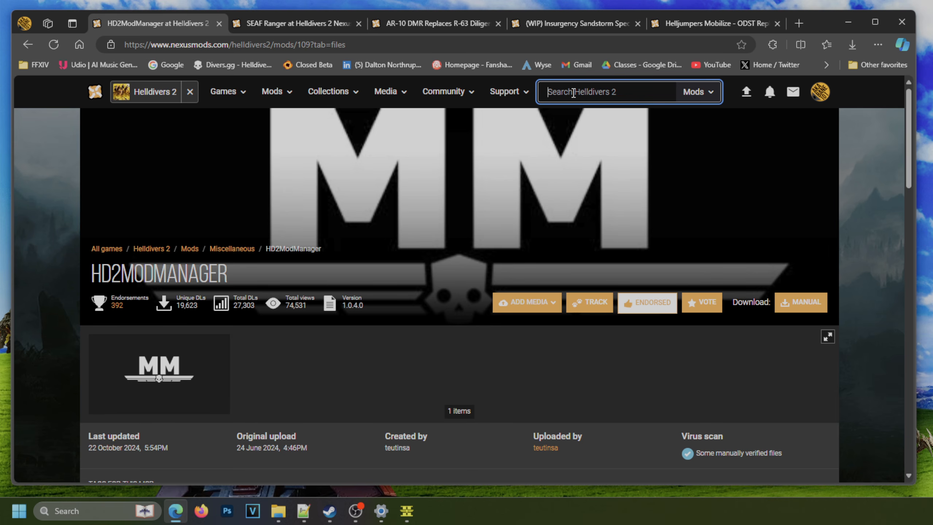
type("hide capes")
key("Return")
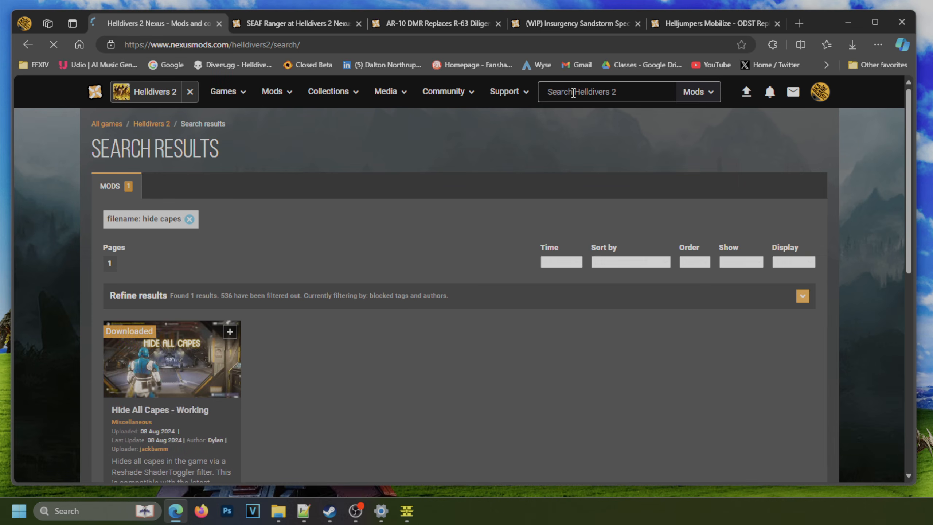
Manually download the file from the Hide All Capes - Working mod page, open the downloaded ZIP and select all its contents.
scroll(385, 261, "down", 3)
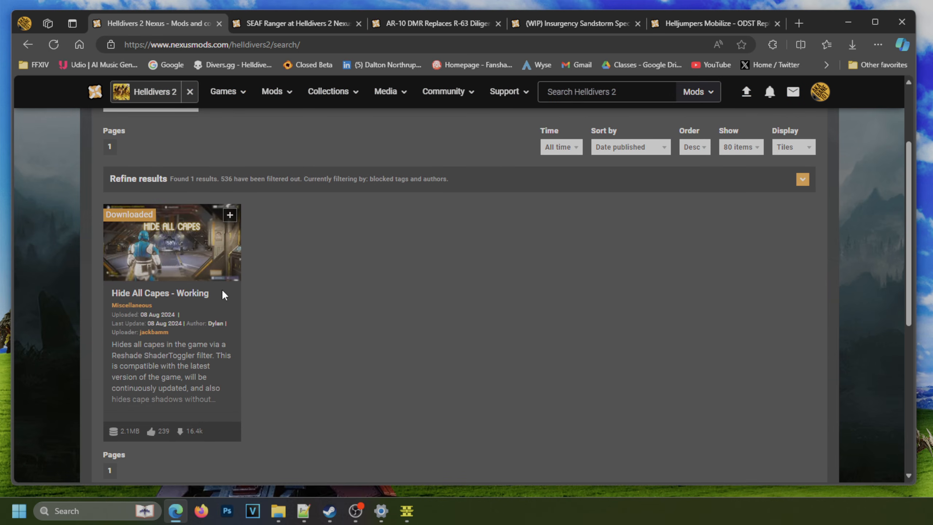
left_click(185, 296)
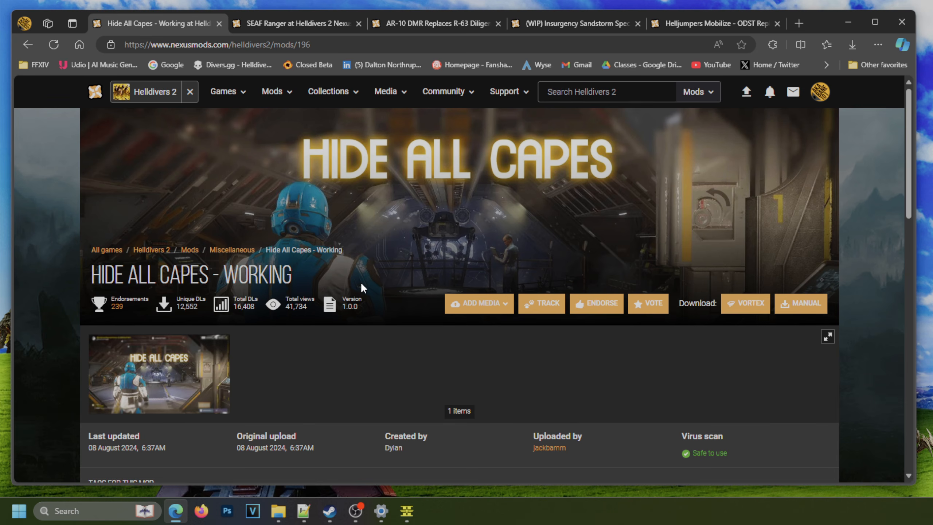
scroll(354, 279, "down", 5)
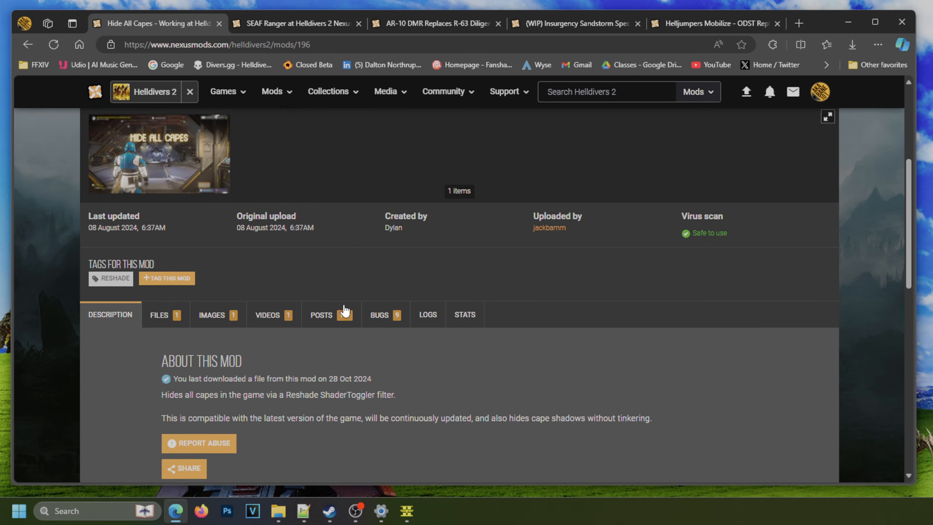
left_click(176, 309)
scroll(290, 282, "down", 2)
scroll(257, 260, "down", 5)
scroll(472, 213, "up", 2)
left_click(351, 278)
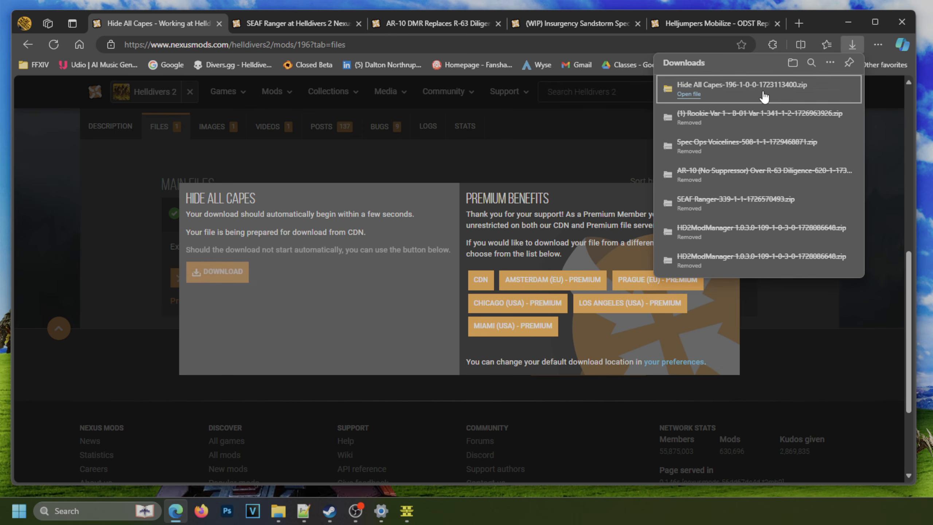
left_click(764, 96)
left_click_drag(220, 199, 327, 94)
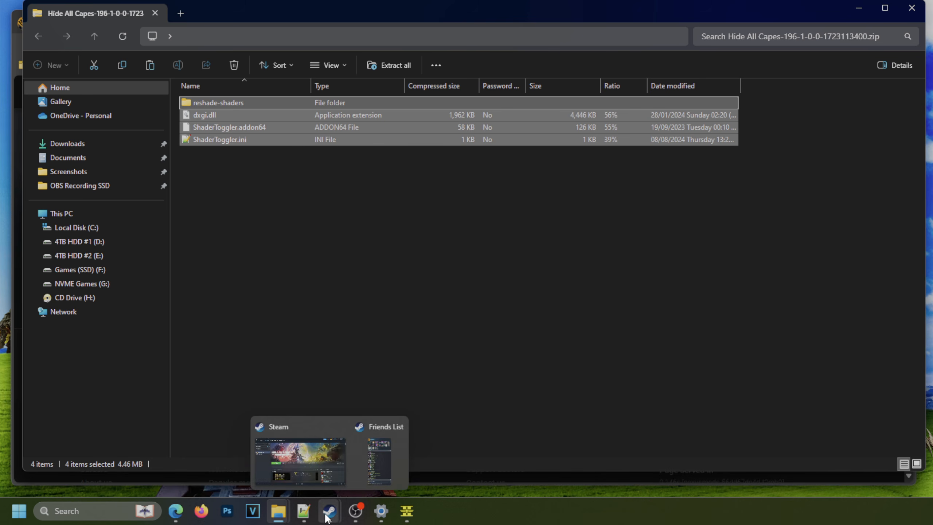
Switch to Steam, browse the local files of HELLDIVERS 2 and open the game's bin folder.
left_click(340, 434)
right_click(102, 164)
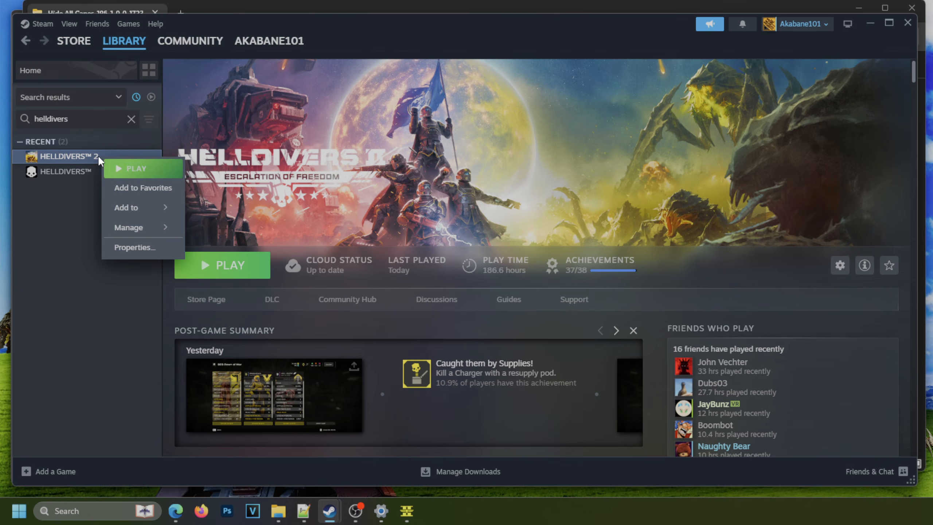
mouse_move(139, 226)
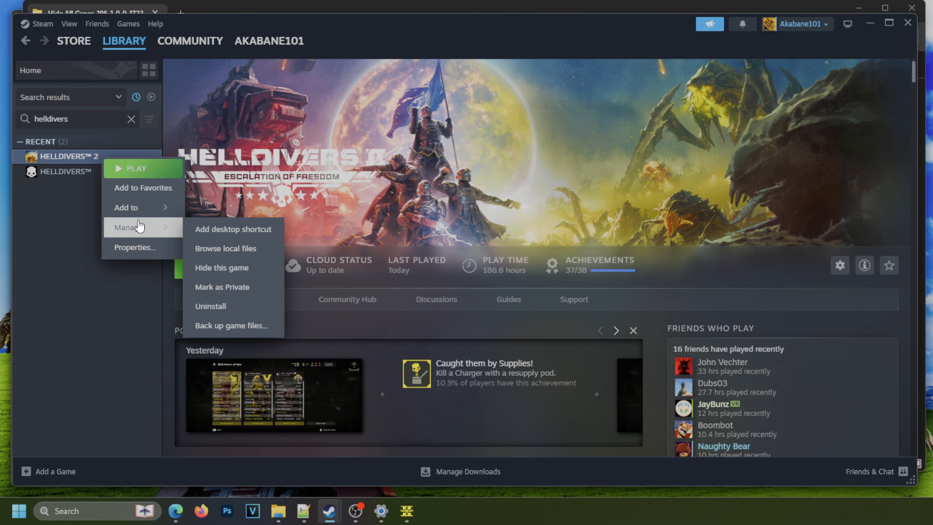
left_click(236, 249)
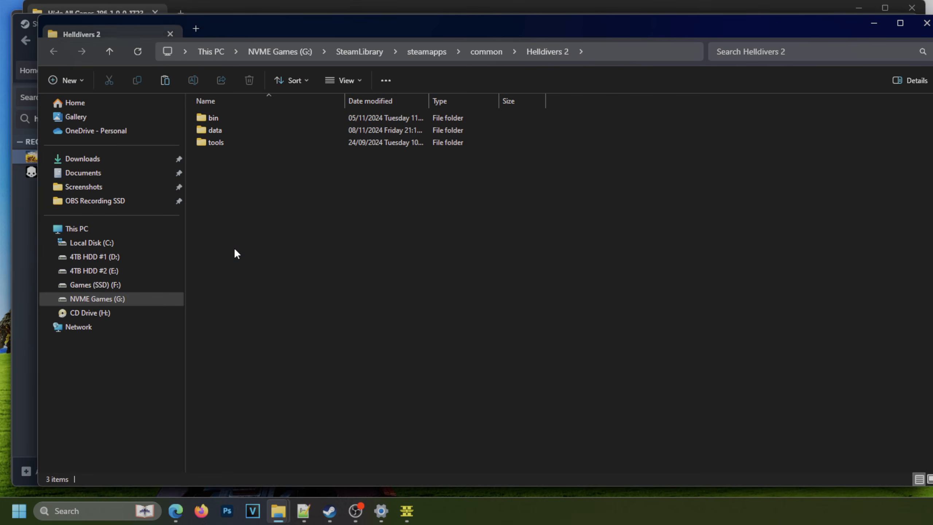
double_click(216, 119)
Examine the bin folder for the cape mod's files, including reshade-shaders and ReShade.ini.
left_click(226, 277)
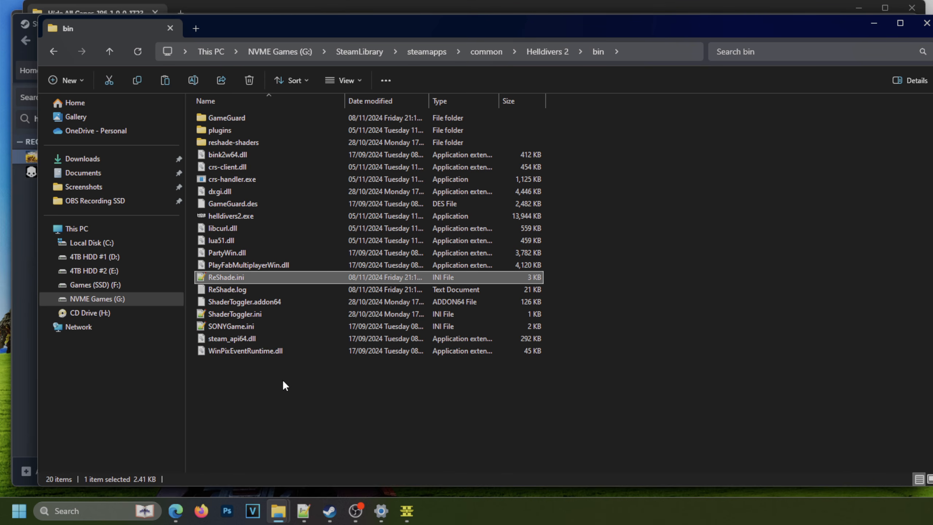
left_click(232, 142)
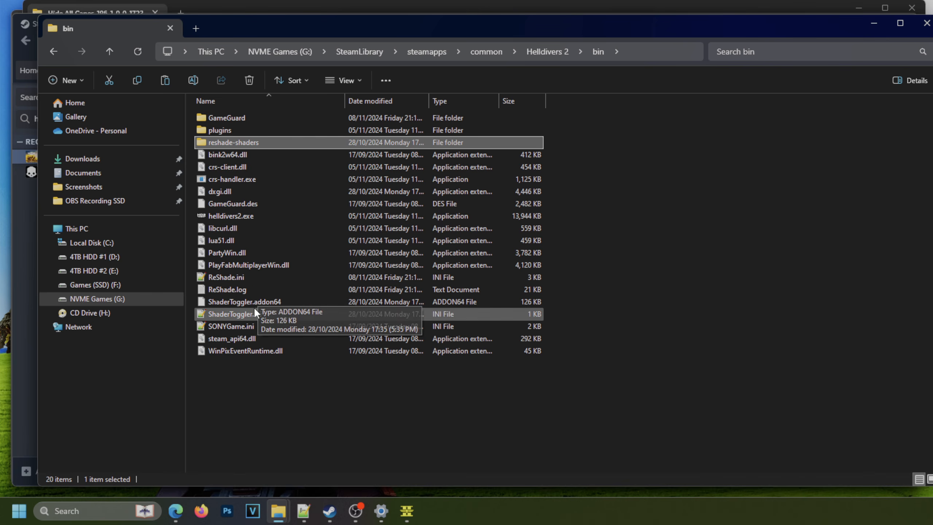
left_click(252, 278)
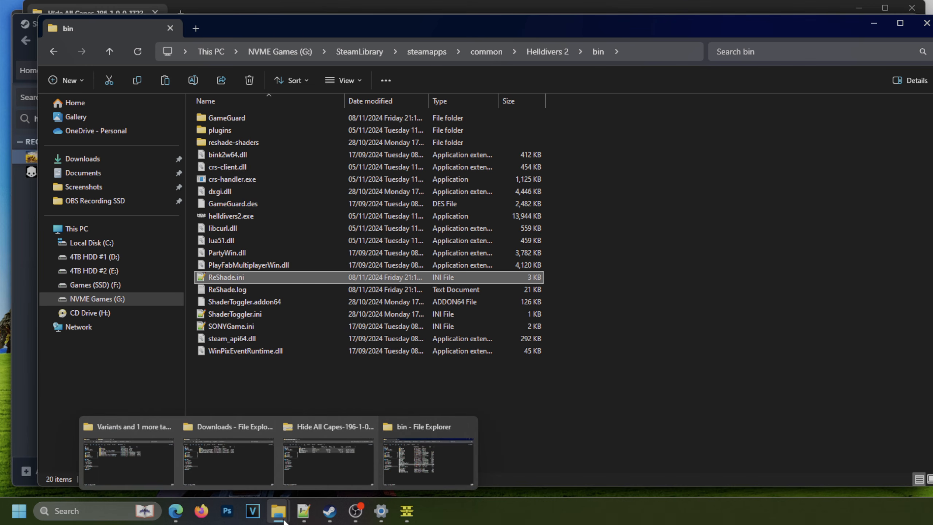
Bring back the Hide All Capes archive, select its four items and place its window beside the bin folder for comparison.
mouse_move(279, 510)
left_click(320, 466)
left_click(230, 227)
left_click_drag(203, 207, 298, 95)
left_click_drag(249, 18, 597, 66)
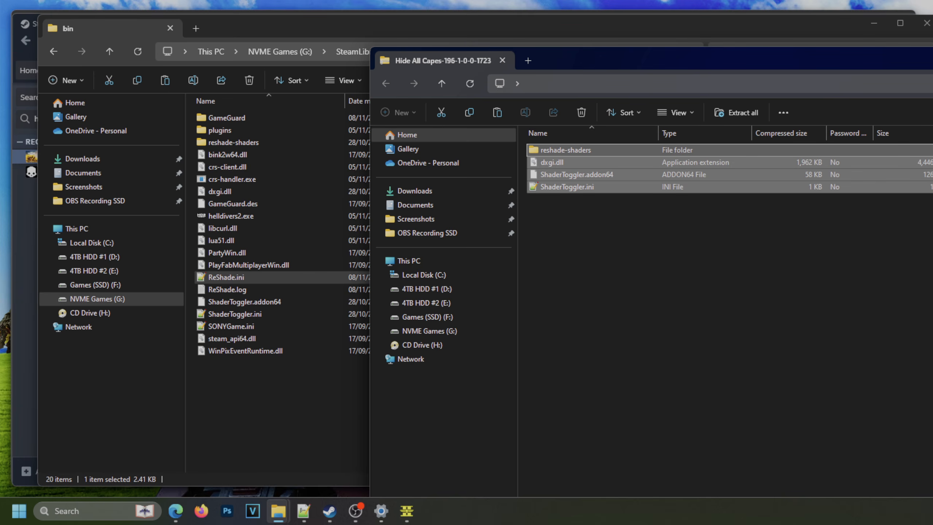
Close the archive, bin folder and Steam windows, and minimise the mod manager and Variants windows to show the desktop.
key("alt+F4")
left_click(926, 23)
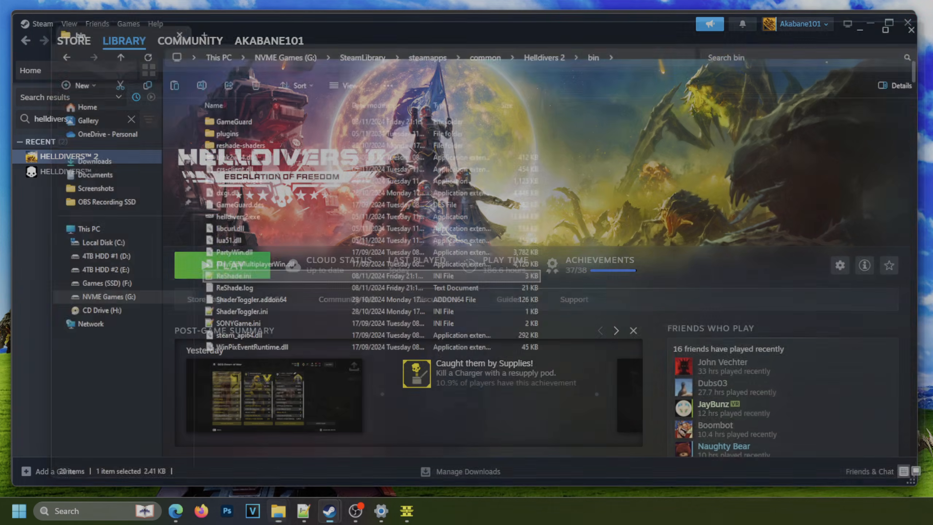
left_click(907, 23)
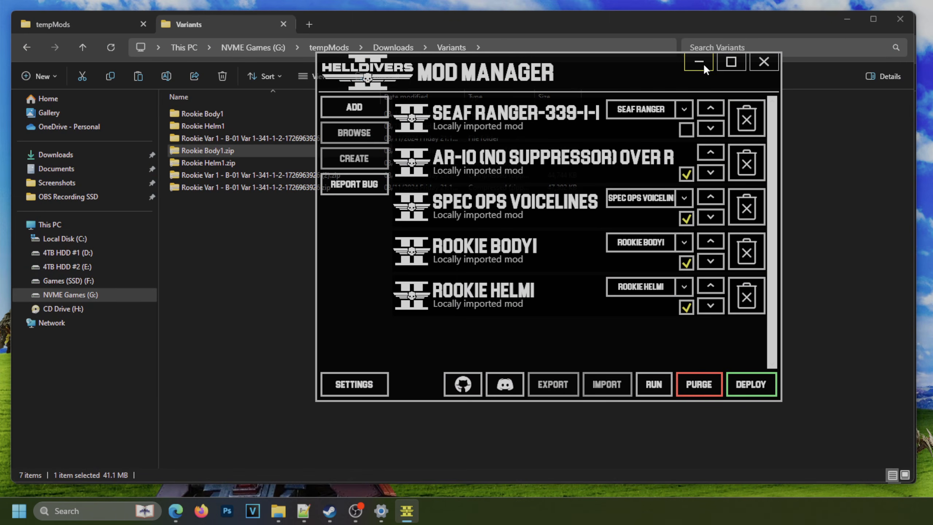
left_click(699, 62)
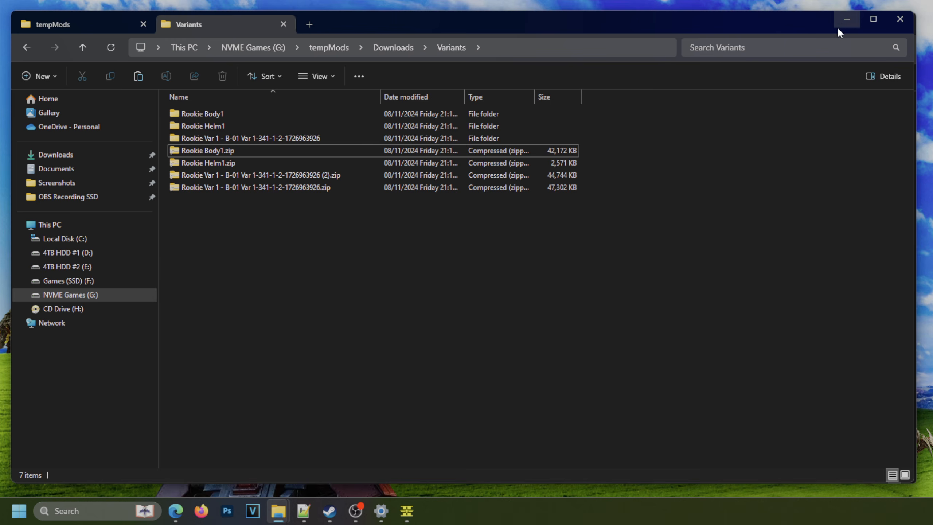
left_click(838, 28)
left_click(831, 27)
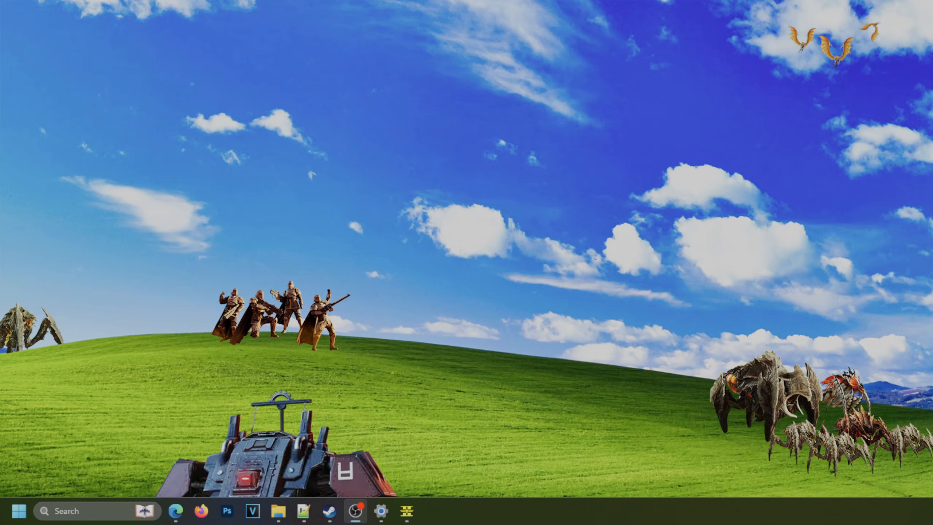